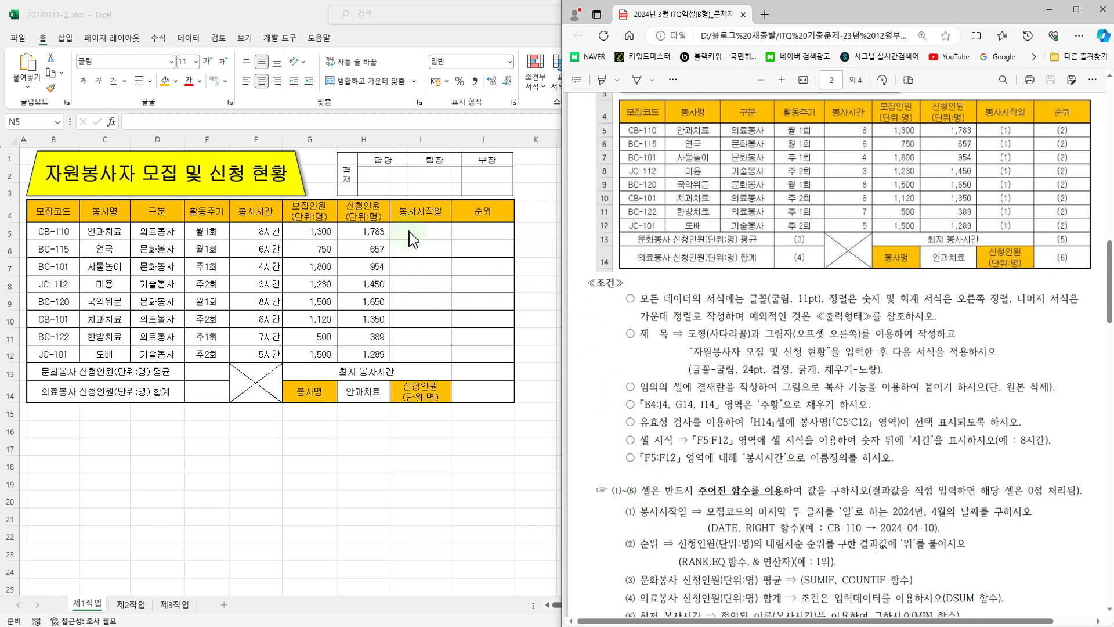
Read requirement (1) in the exam PDF on building the 봉사시작일 date from the 모집코드 with DATE and RIGHT.
scroll(747, 324, "down", 4)
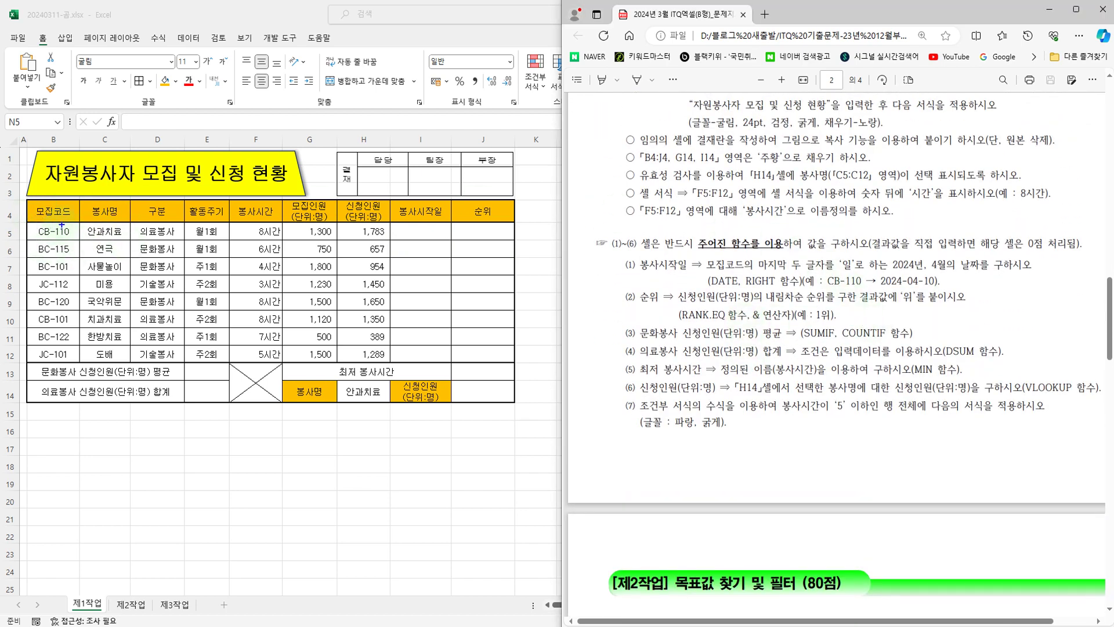
left_click_drag(58, 224, 73, 243)
left_click_drag(955, 250, 985, 274)
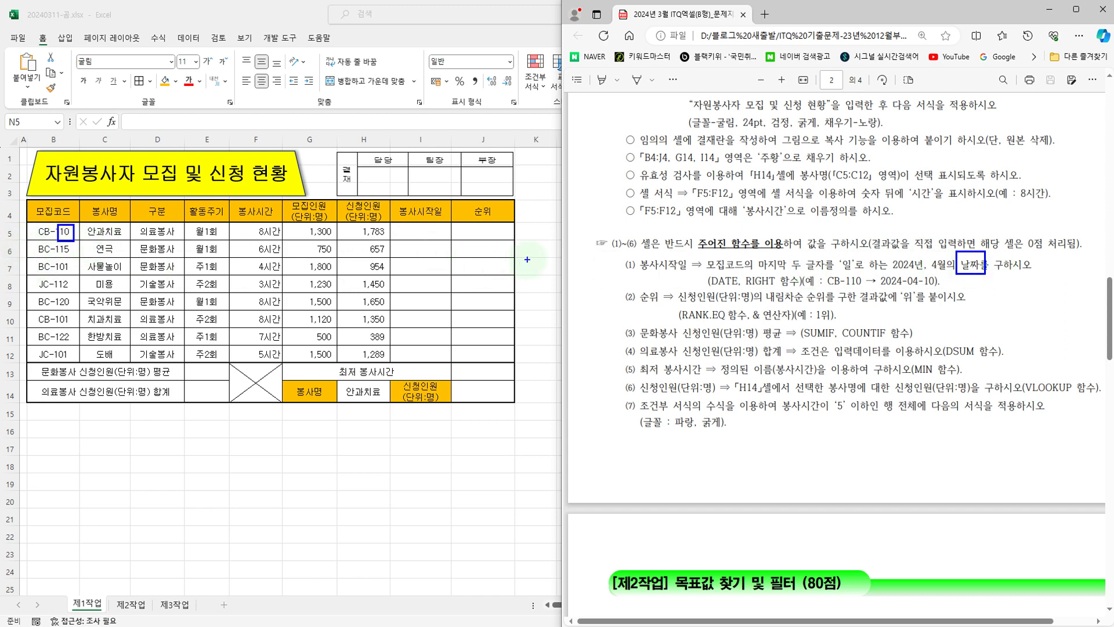
mouse_move(690, 269)
left_mouse_down()
mouse_move(745, 286)
mouse_move(798, 286)
left_mouse_up()
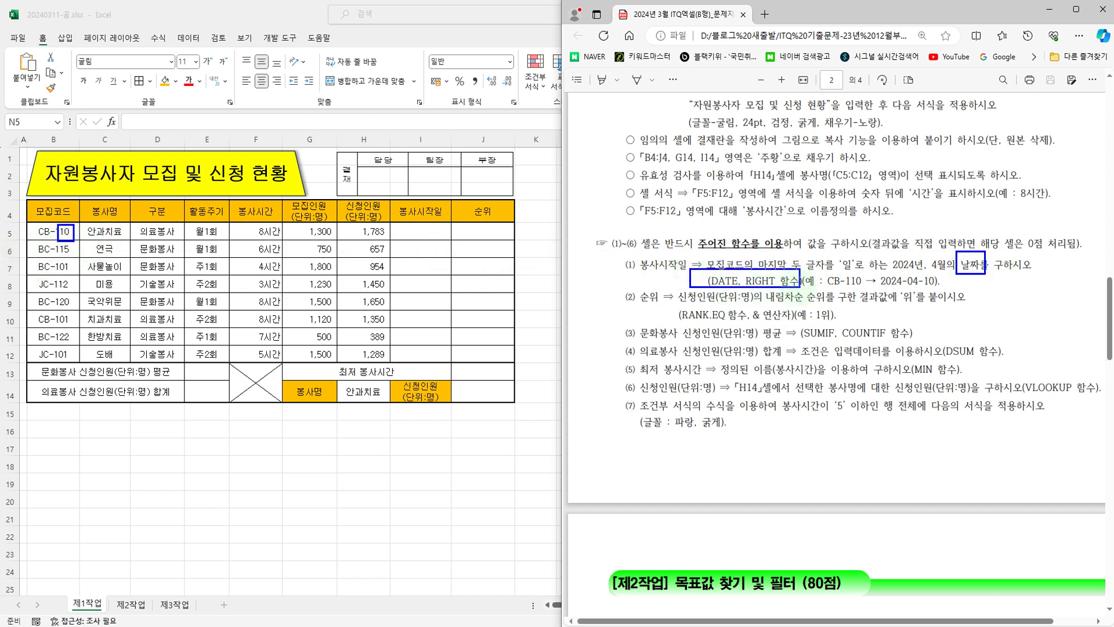
mouse_move(871, 268)
left_mouse_down()
mouse_move(893, 287)
mouse_move(942, 288)
left_mouse_up()
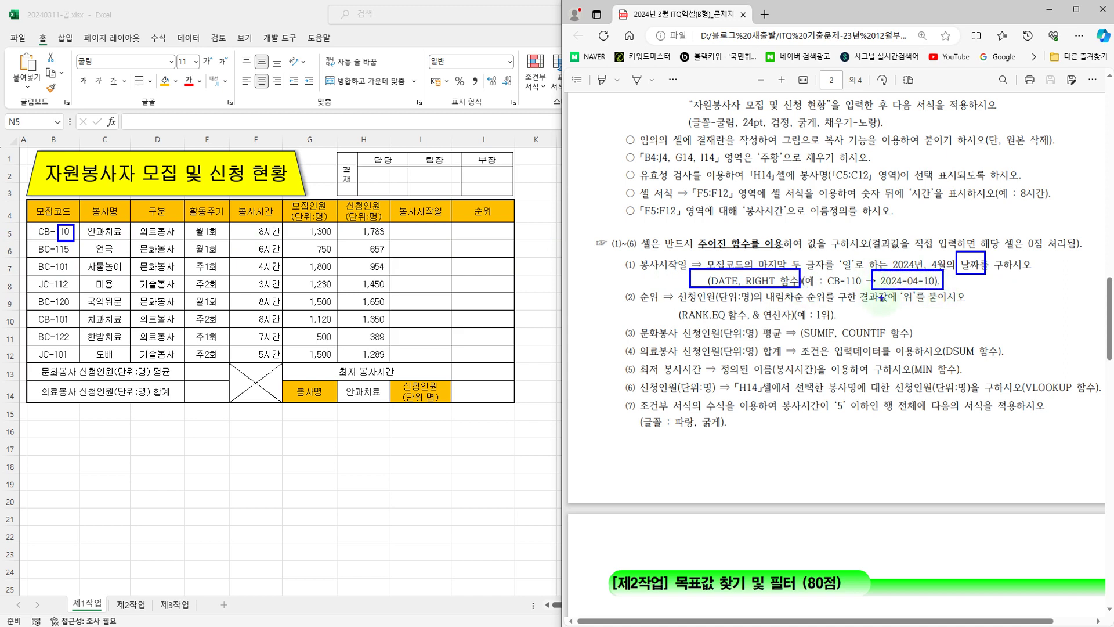
key("Escape")
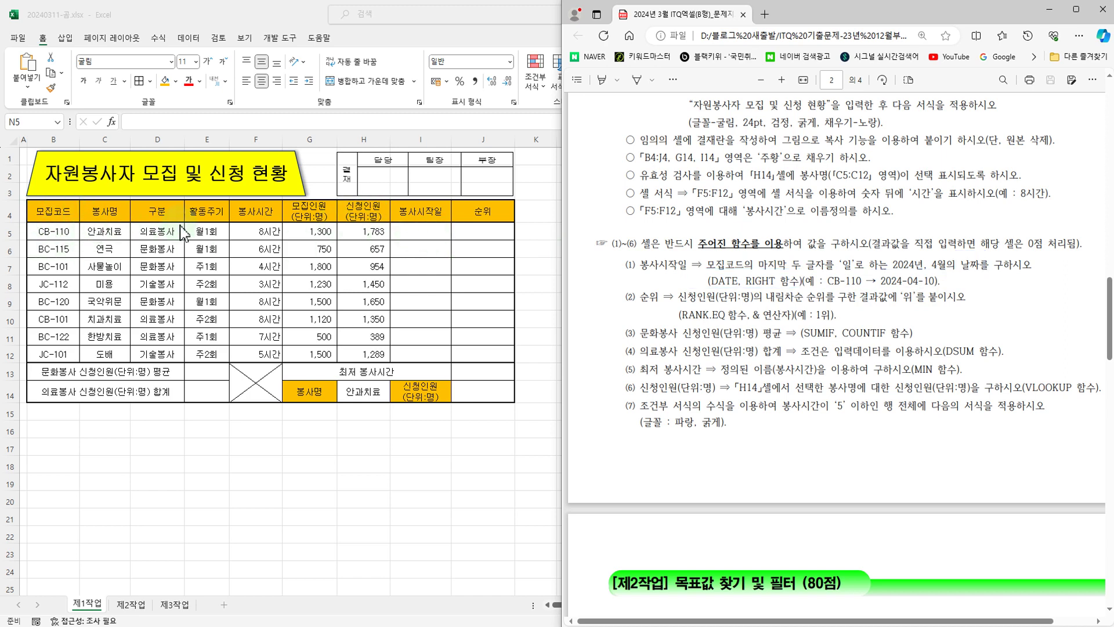
Fill the 봉사시작일 cells I5:I12 with =RIGHT(B5,2) to extract the last two characters of each 모집코드.
left_click(426, 231)
left_click_drag(426, 231, 434, 348)
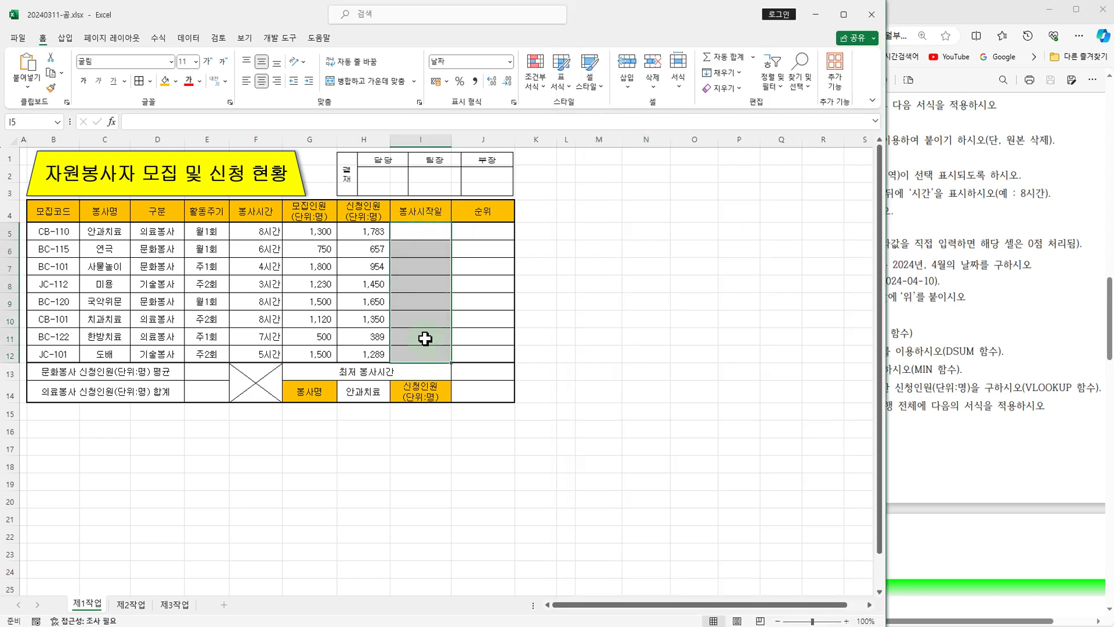
left_click(166, 120)
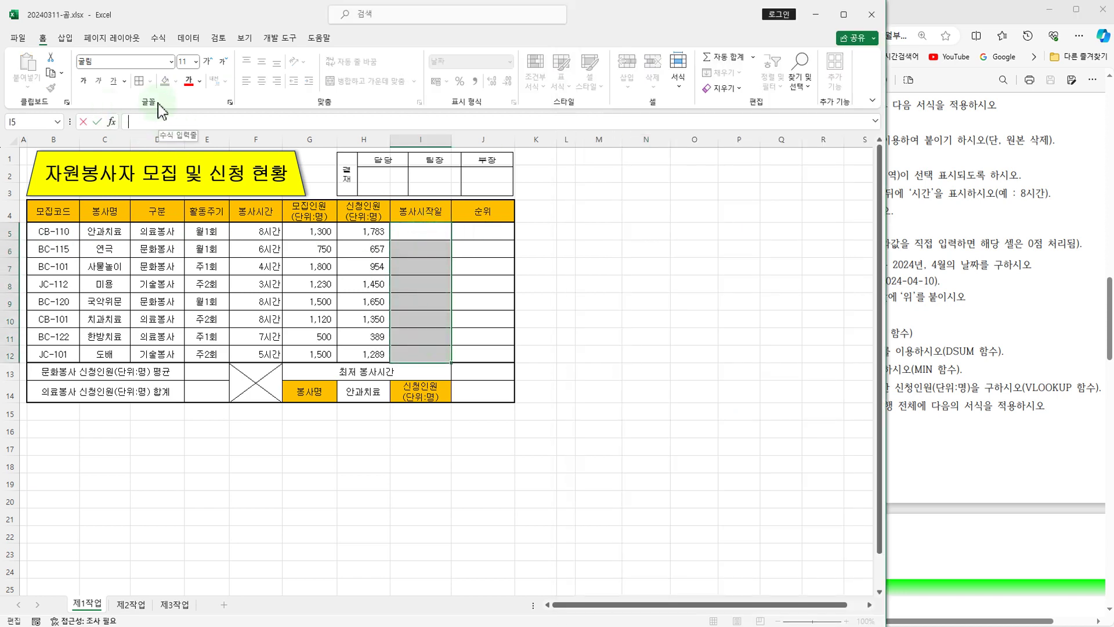
type("=")
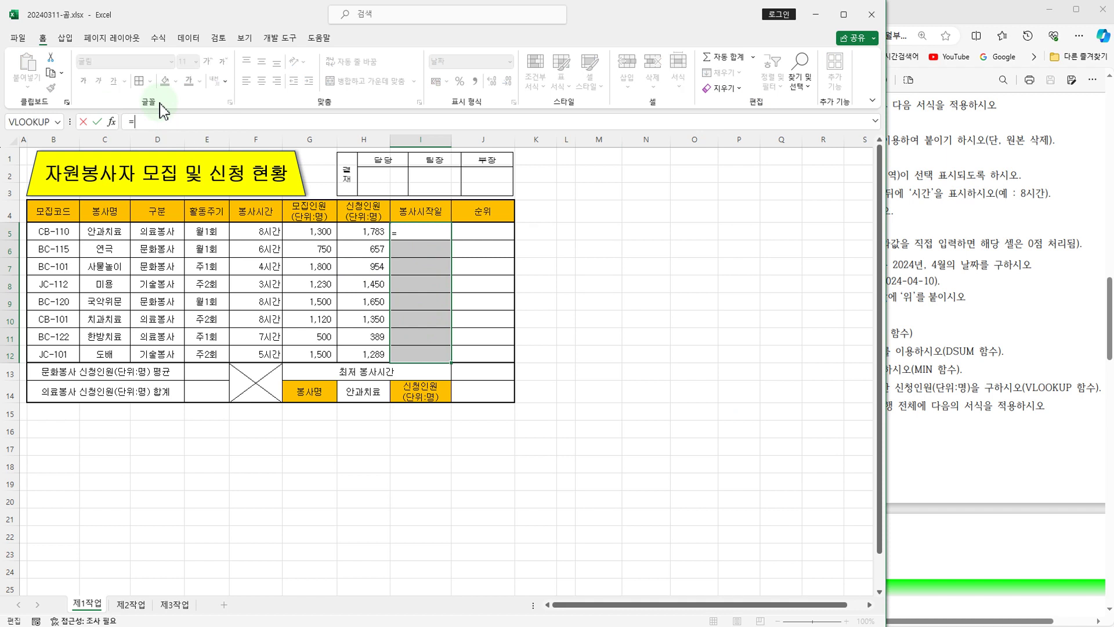
type("r")
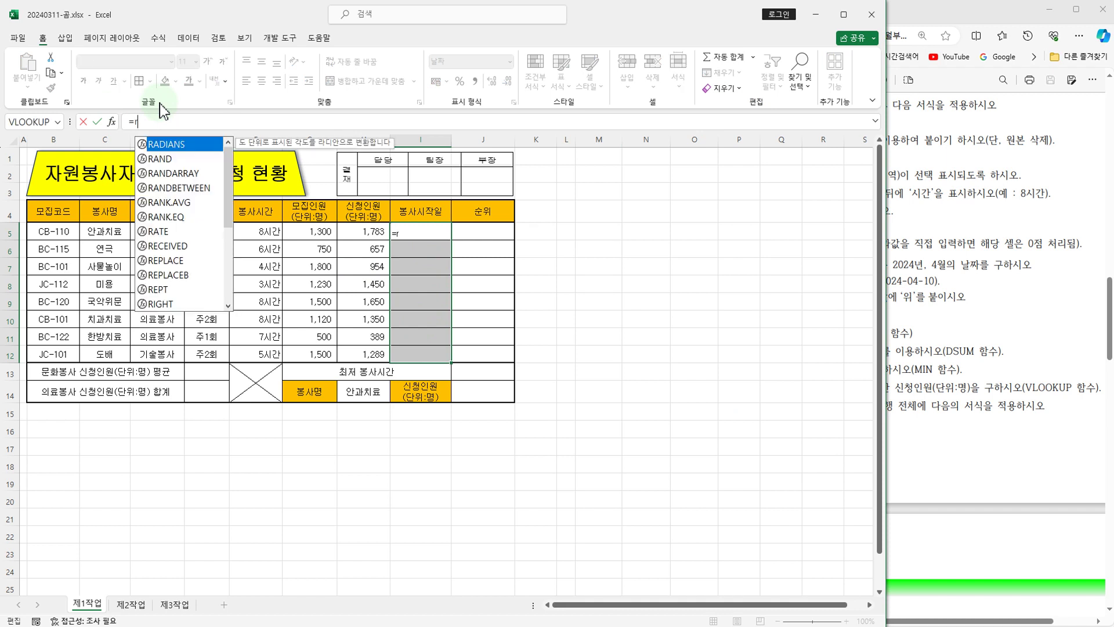
type("i")
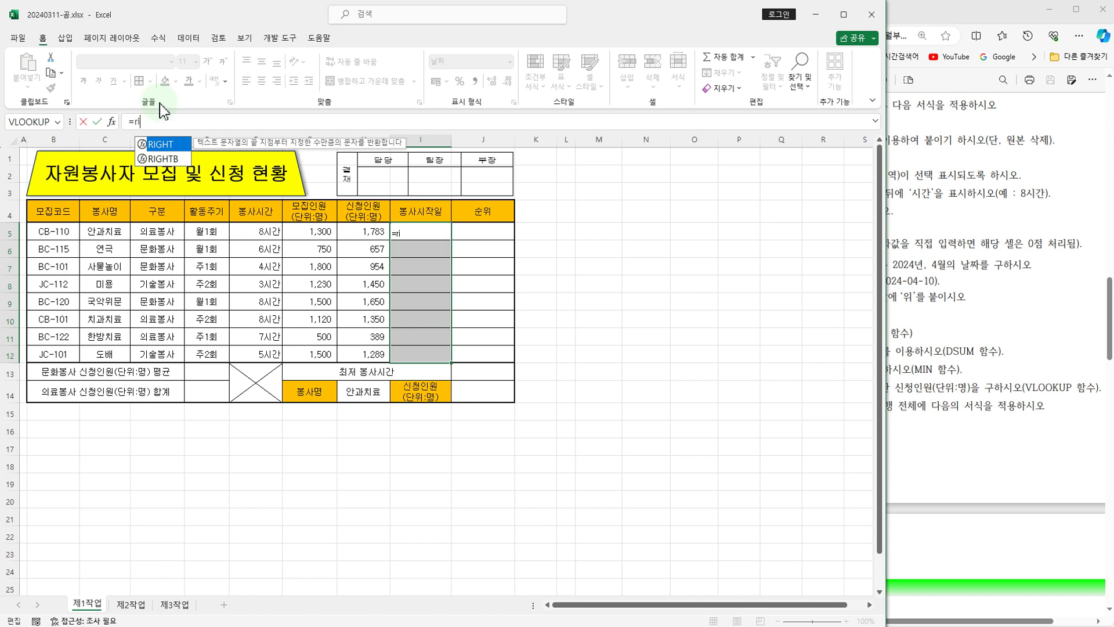
double_click(166, 143)
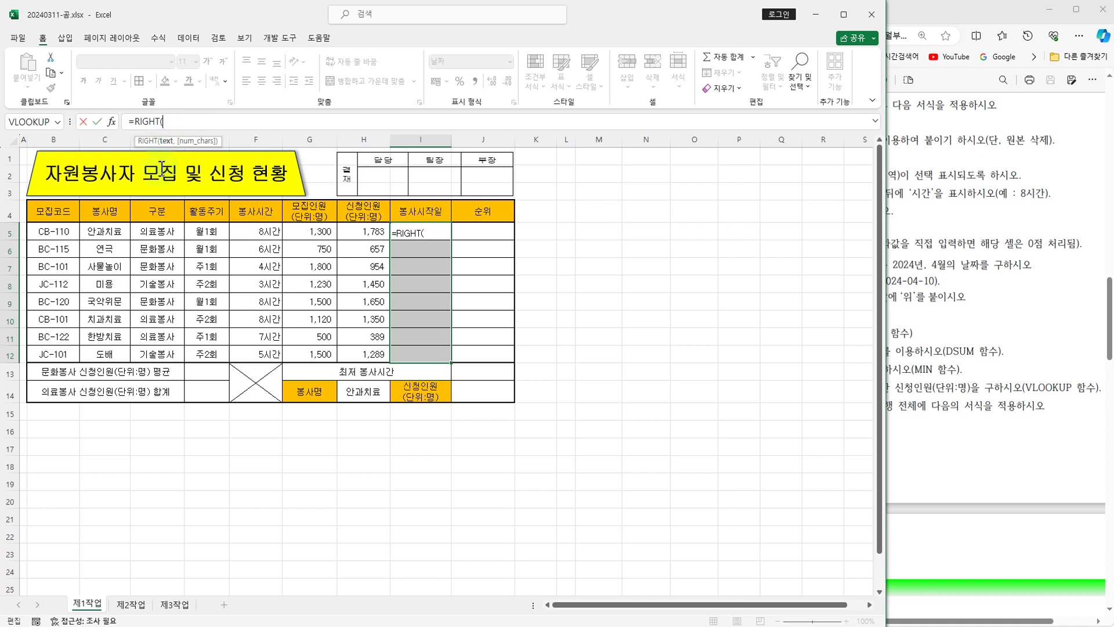
left_click(58, 232)
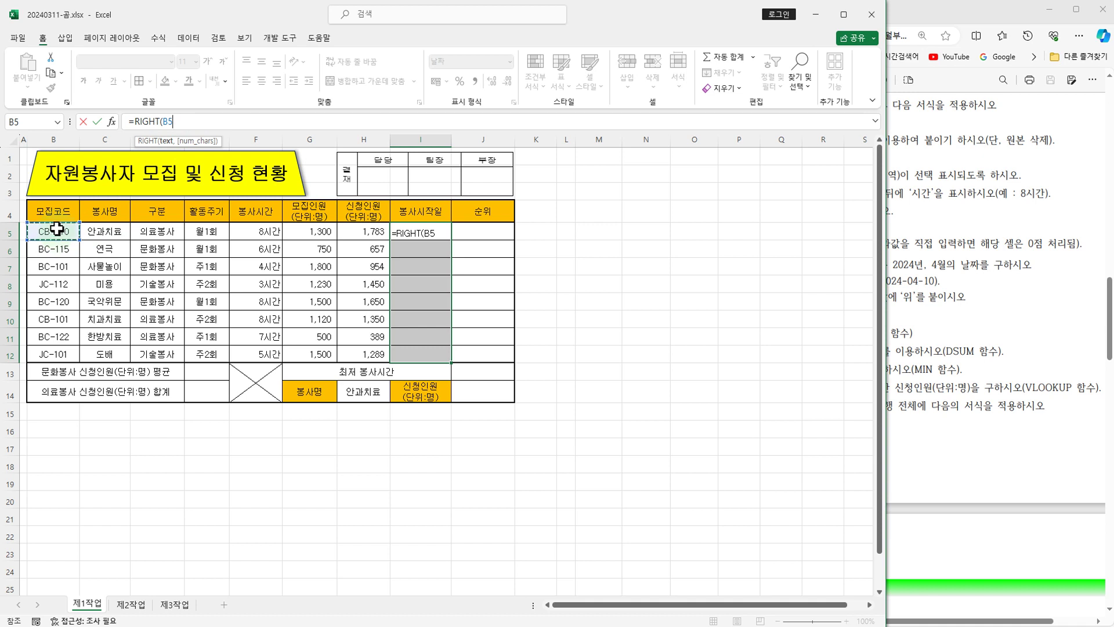
type(",2)")
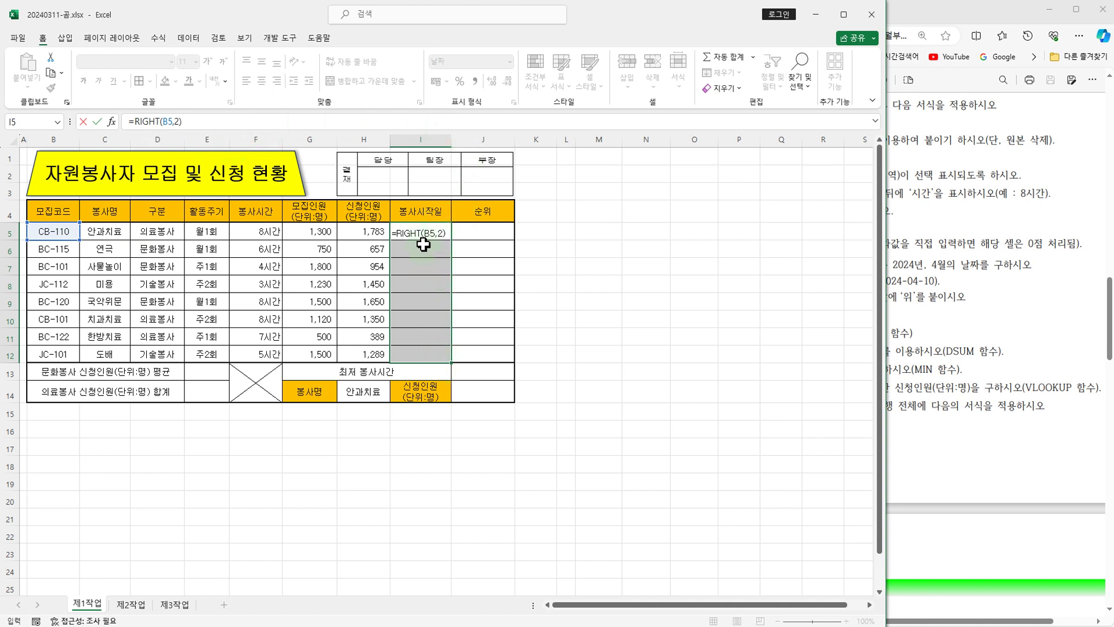
key("ctrl+Return")
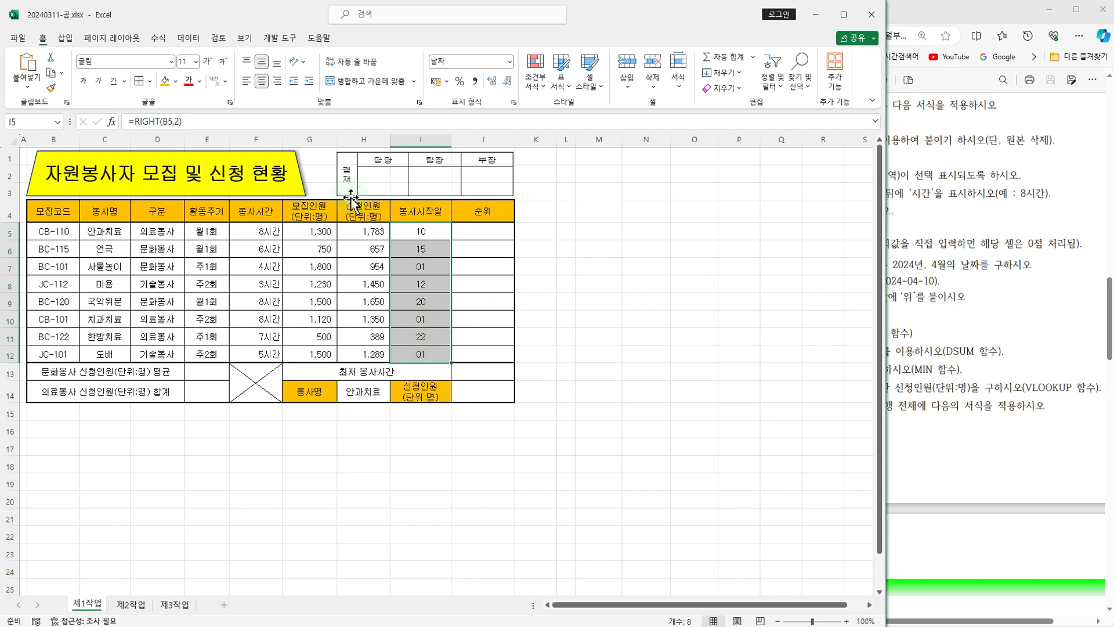
Wrap the RIGHT formula in DATE with year 2024 and month 4, filling I5:I12 with =DATE(2024,4,RIGHT(B5,2)).
left_click(137, 121)
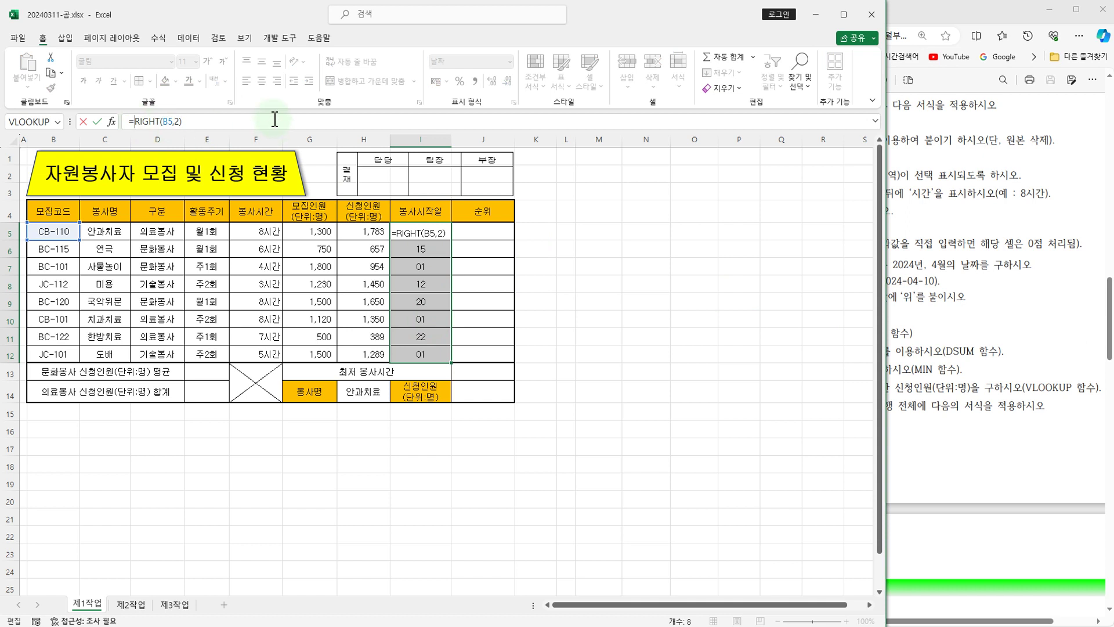
type("da")
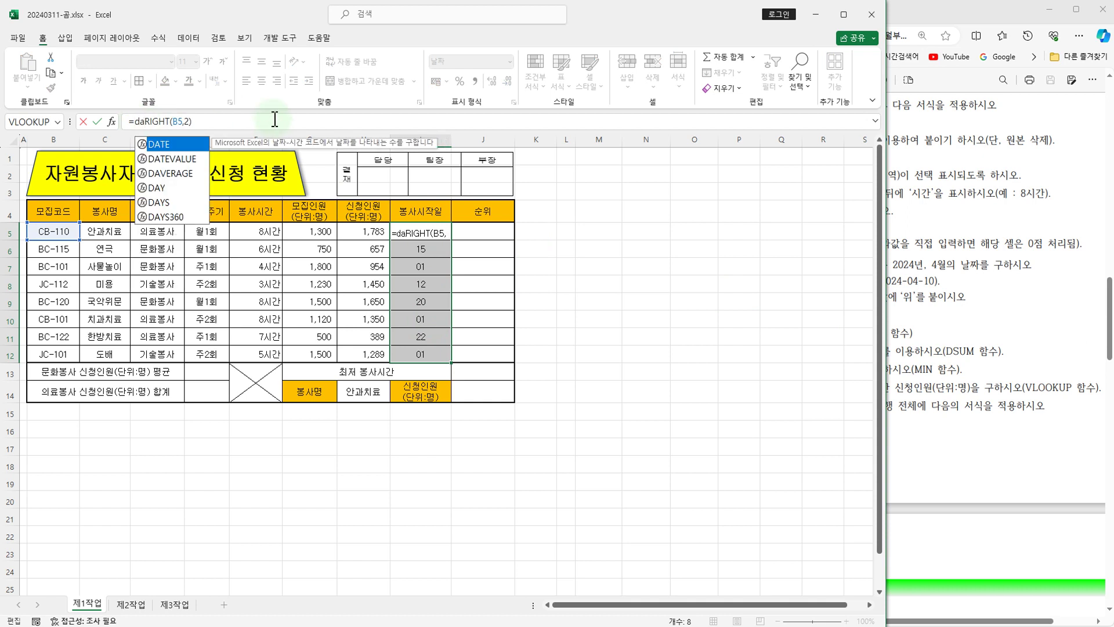
double_click(173, 145)
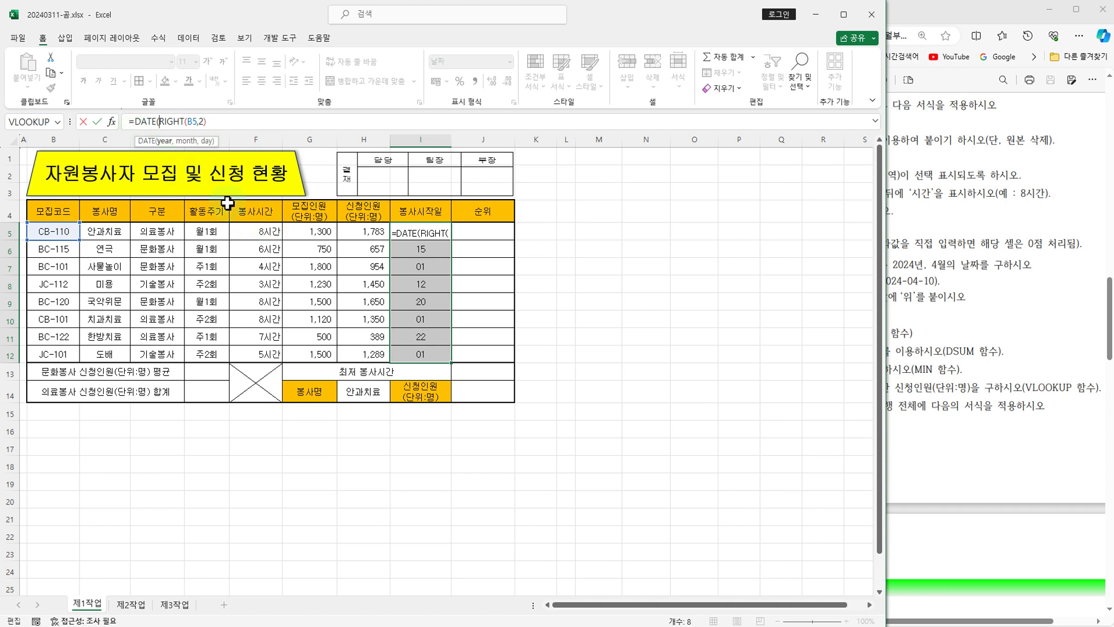
type("2024")
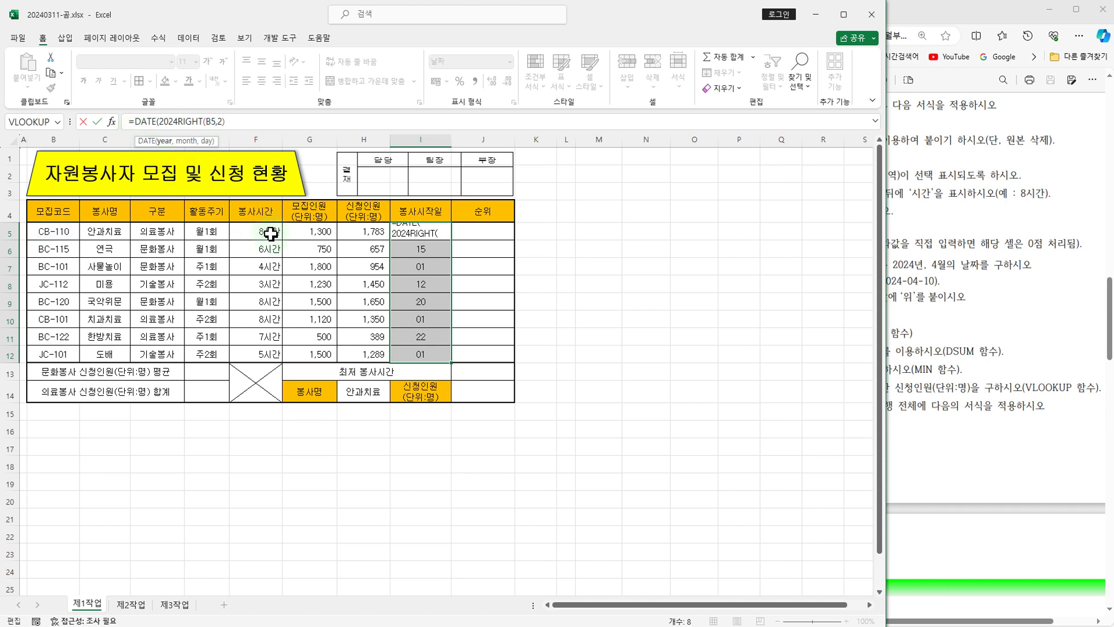
type(",")
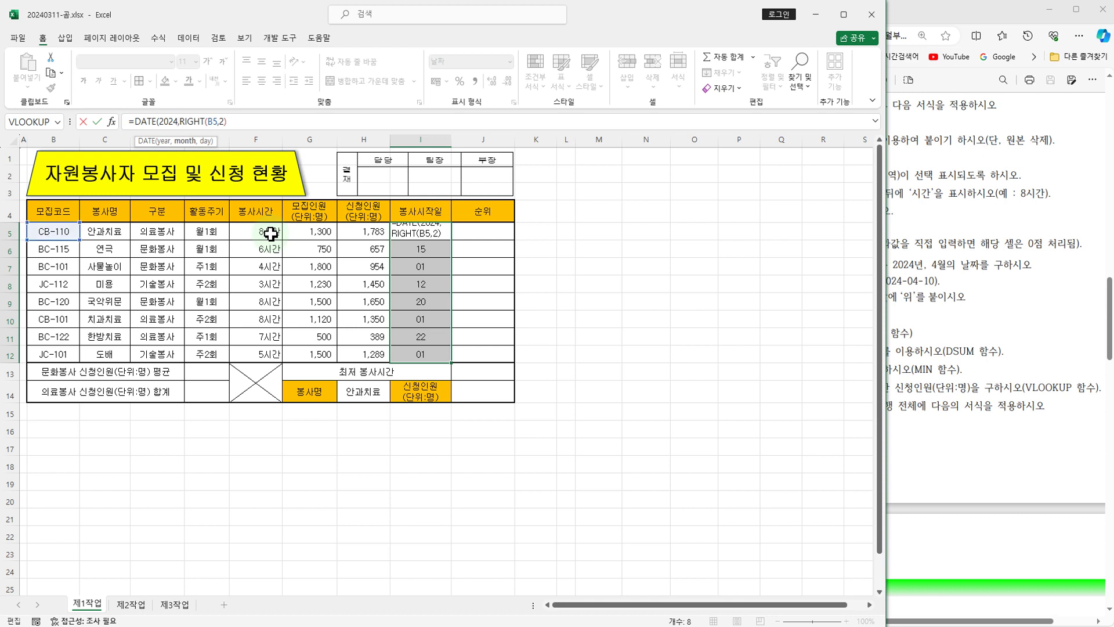
type("4,")
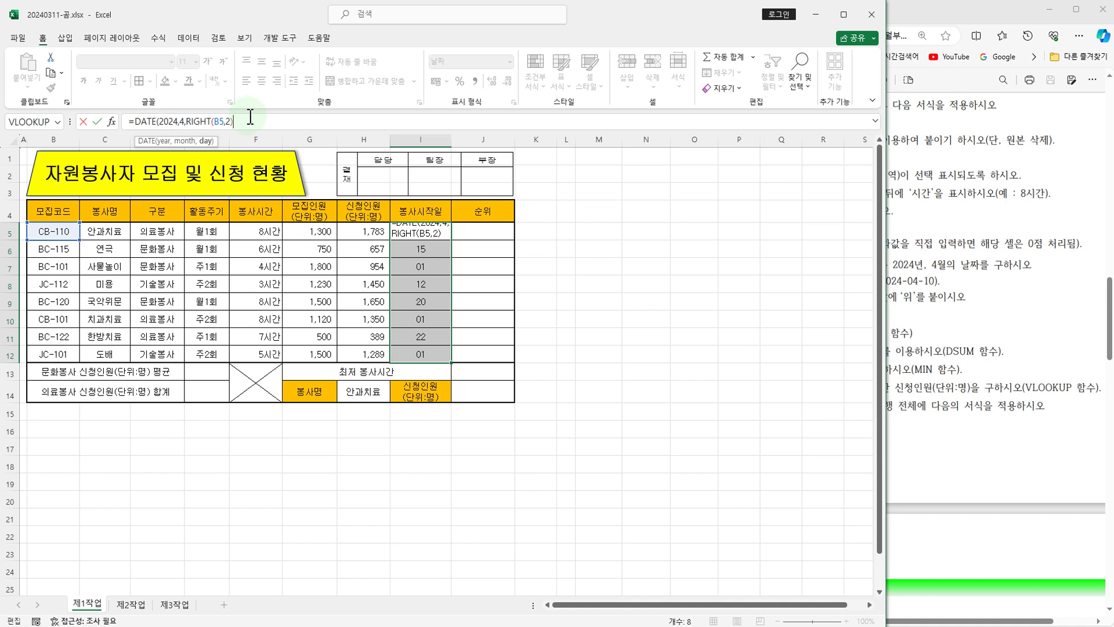
type(")")
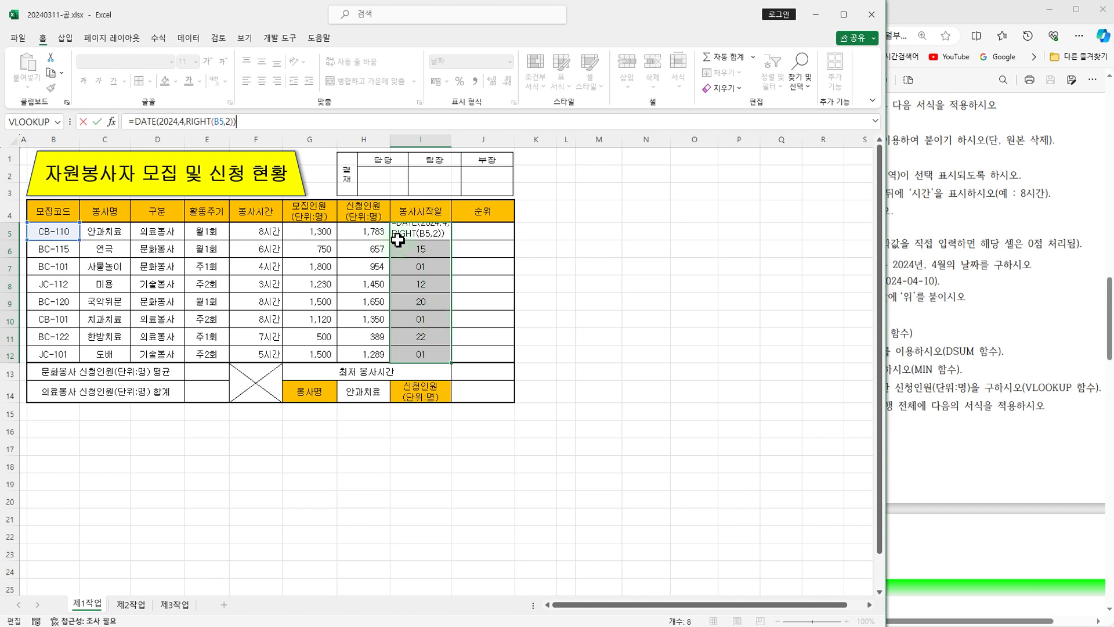
key("ctrl+Return")
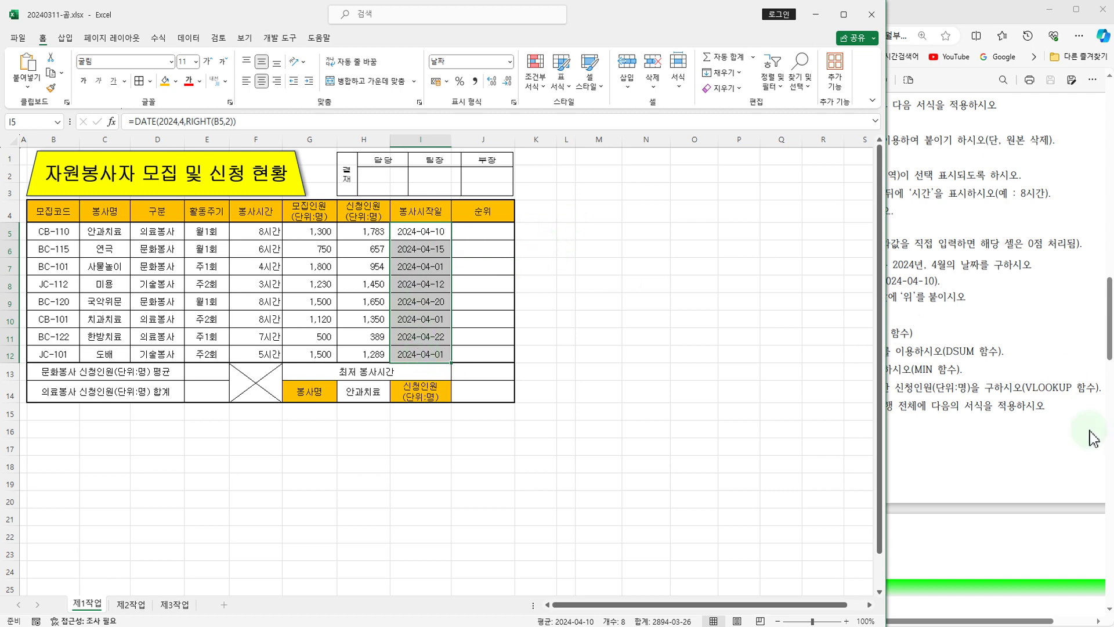
Read requirement (2) in the exam PDF on ranking 신청인원 in descending order with RANK.EQ and appending '위'.
left_click(1034, 415)
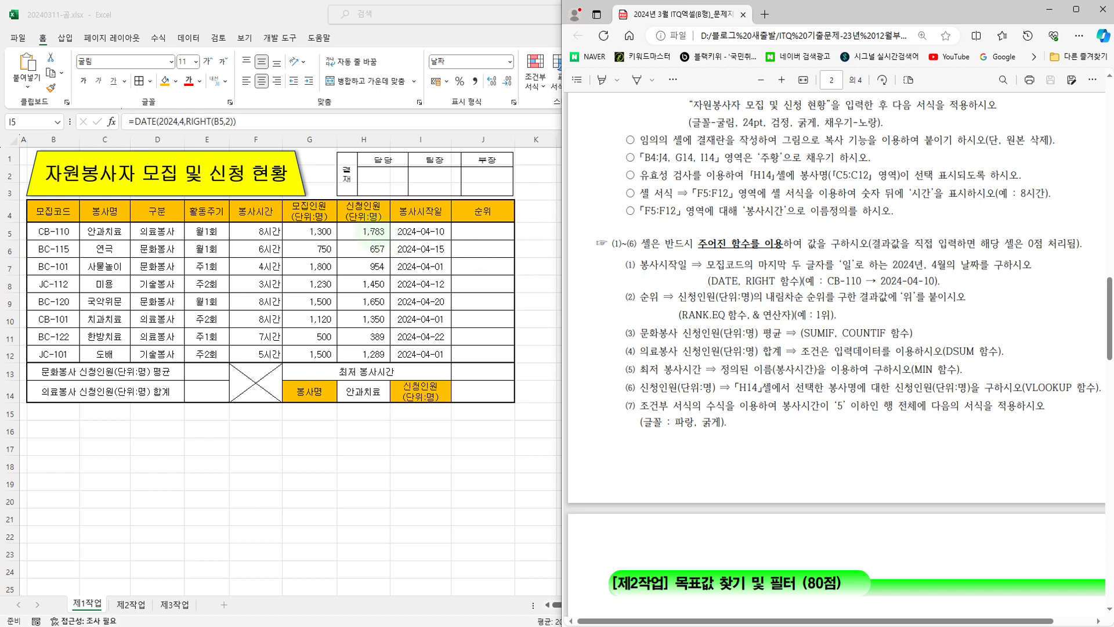
mouse_move(329, 218)
left_mouse_down()
mouse_move(348, 318)
mouse_move(392, 365)
left_mouse_up()
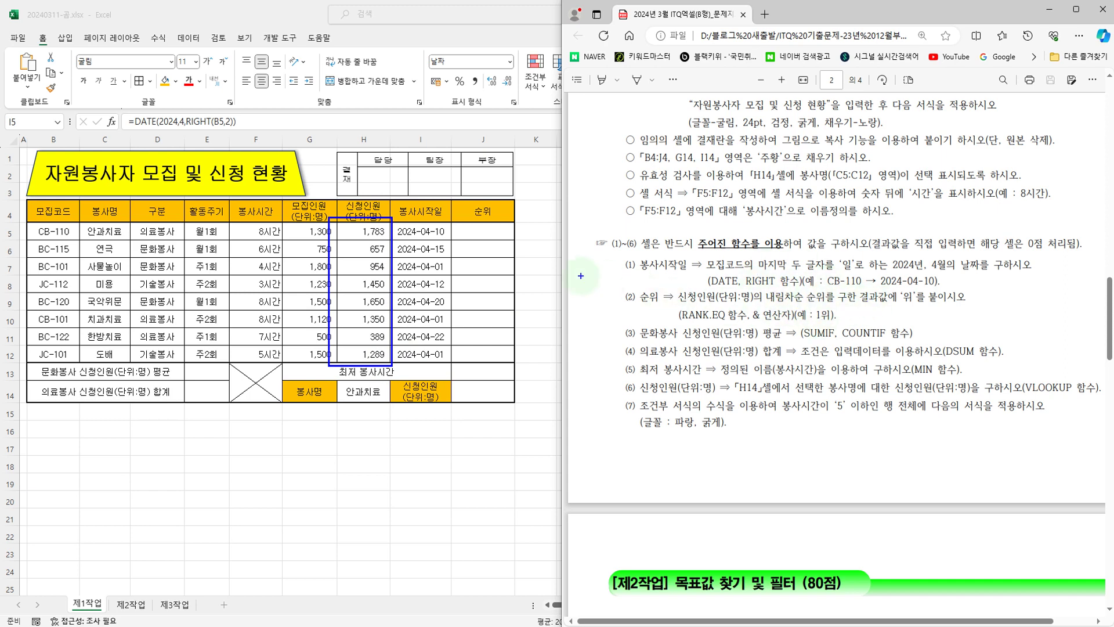
left_click_drag(896, 286, 919, 310)
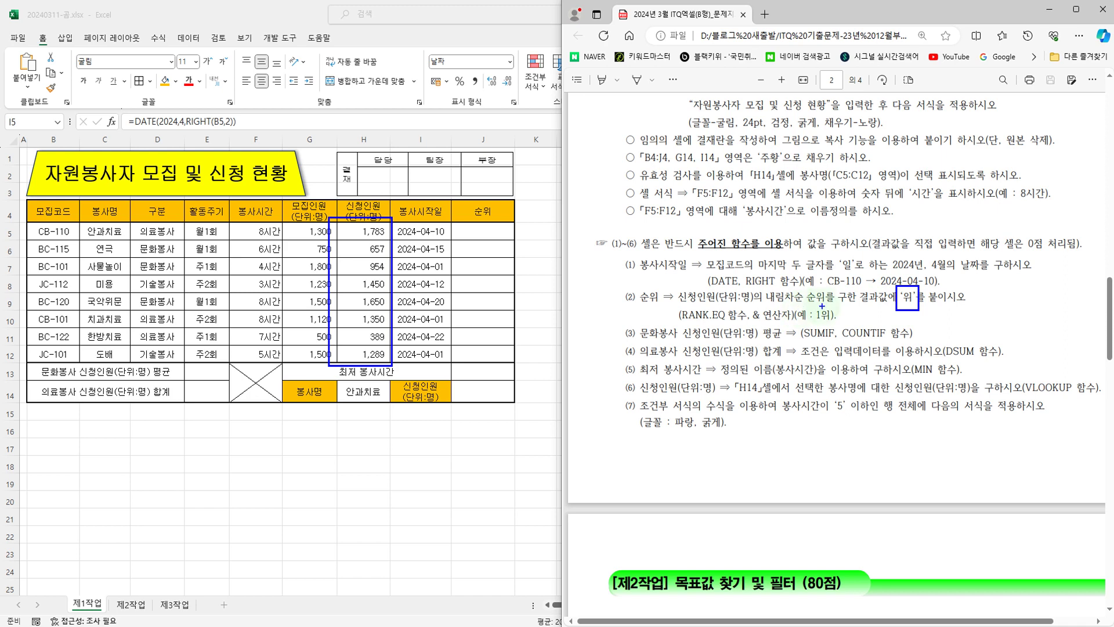
left_click_drag(818, 320, 839, 323)
left_click_drag(748, 304, 795, 323)
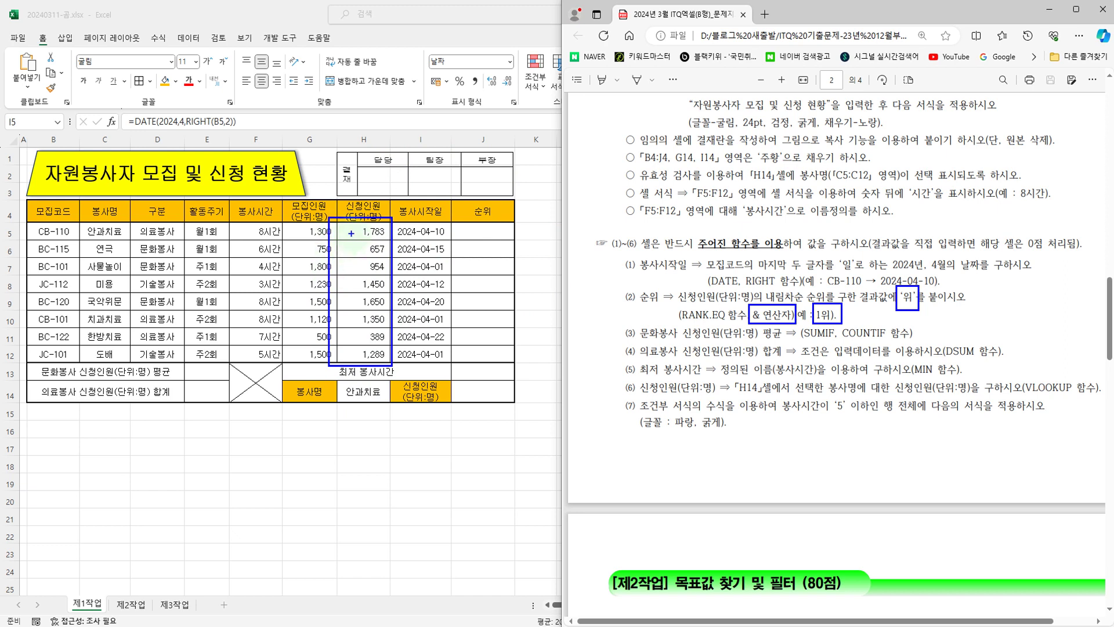
left_click_drag(485, 227, 482, 236)
key("Escape")
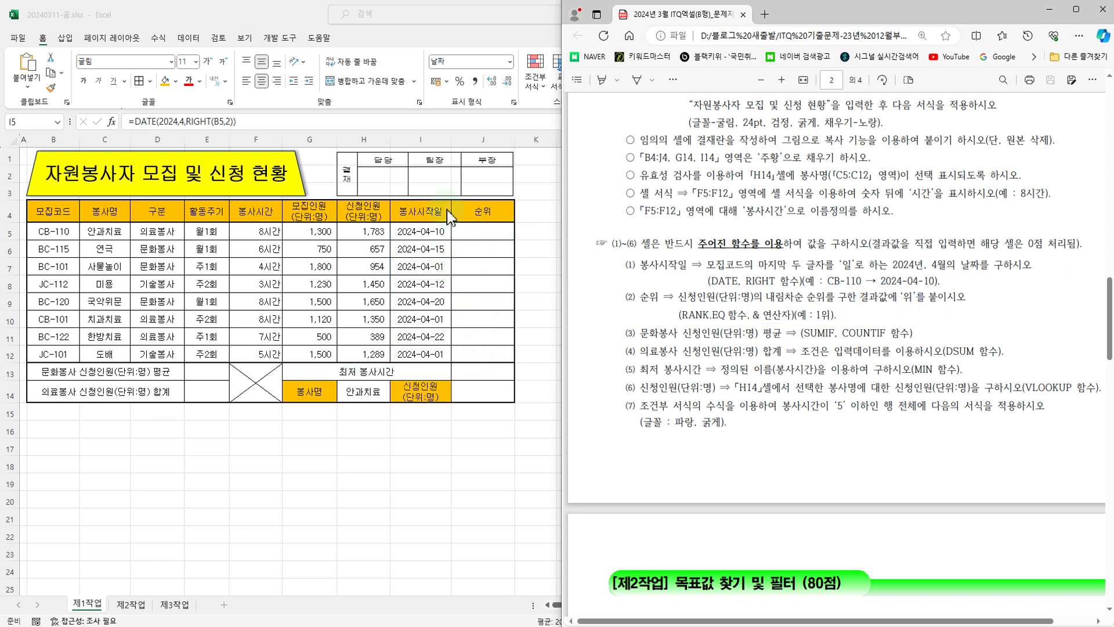
Enter =RANK.EQ(H5,H5:H12,0) in the first 순위 cell J5 to rank 신청인원 in descending order.
left_click(485, 232)
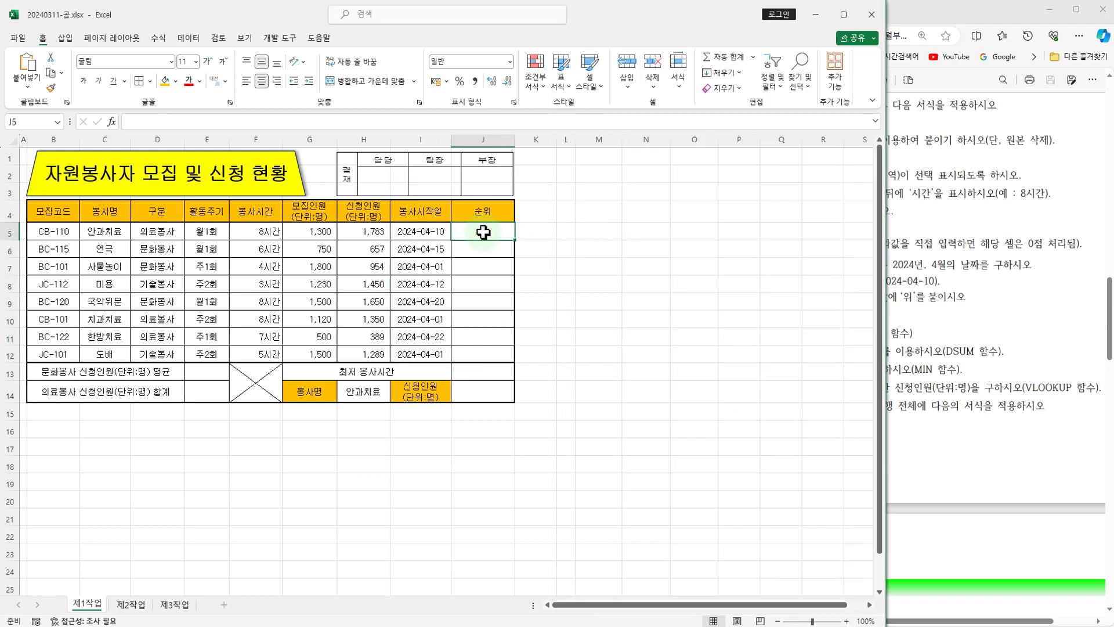
left_click(161, 116)
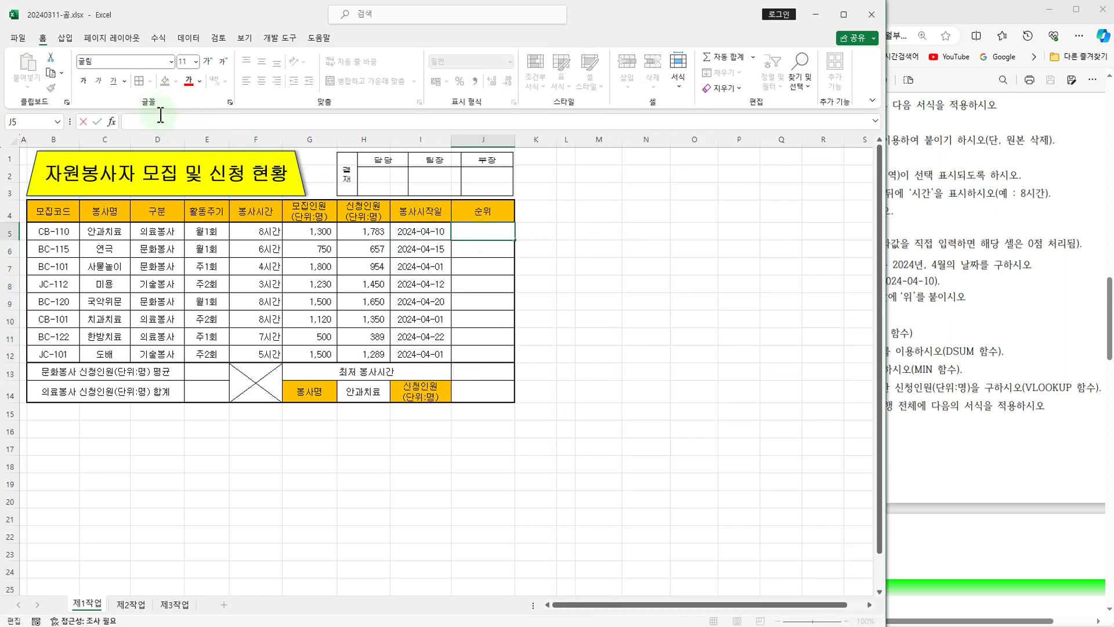
type("=ra")
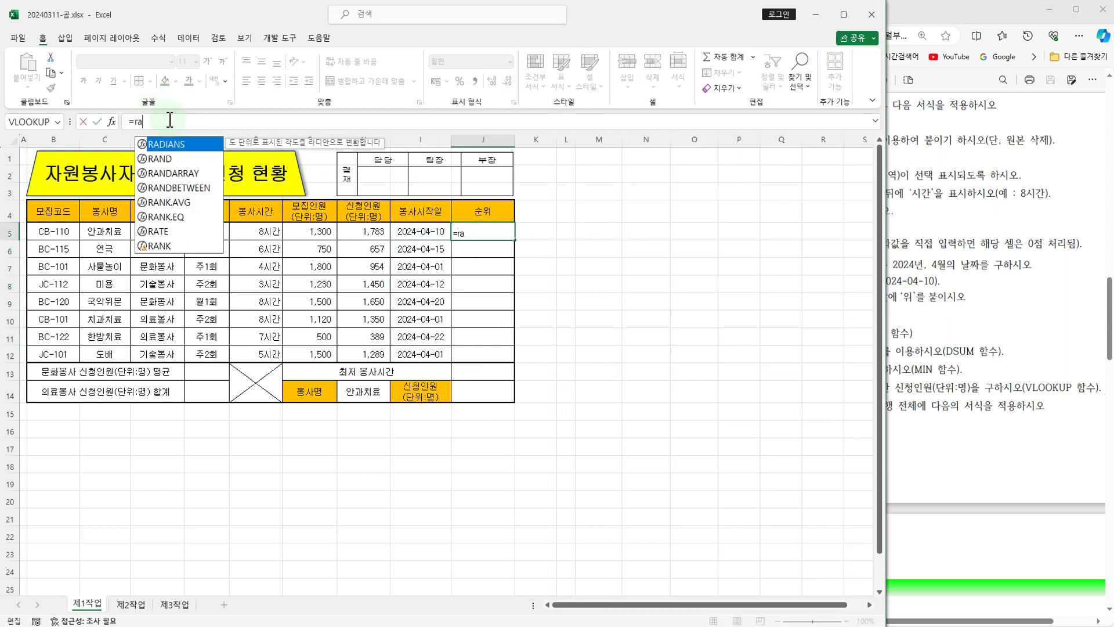
double_click(168, 216)
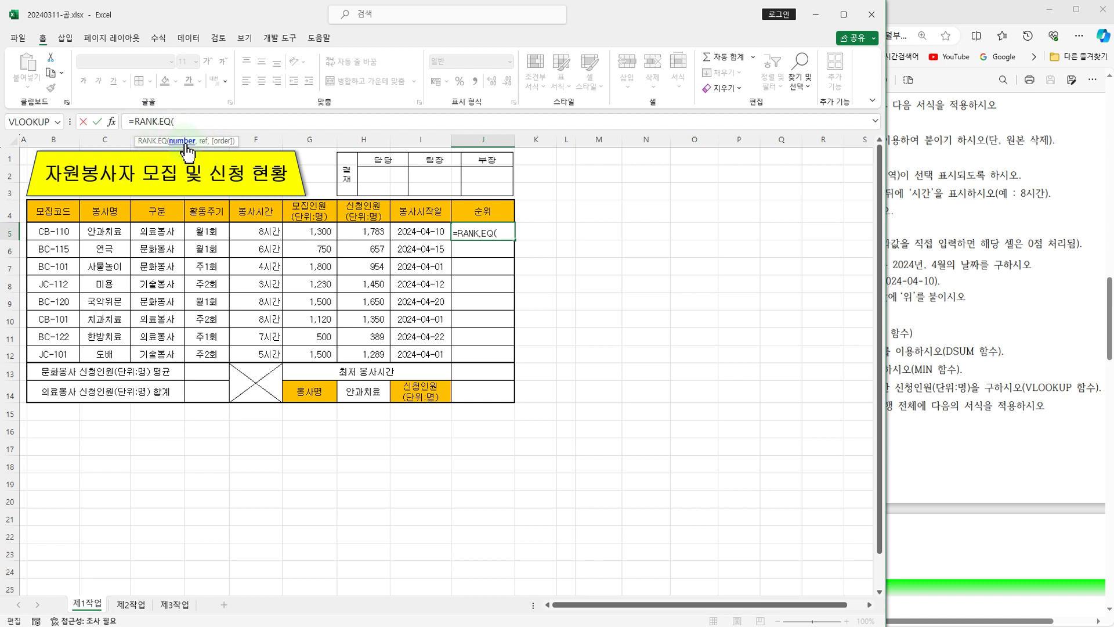
left_click(360, 230)
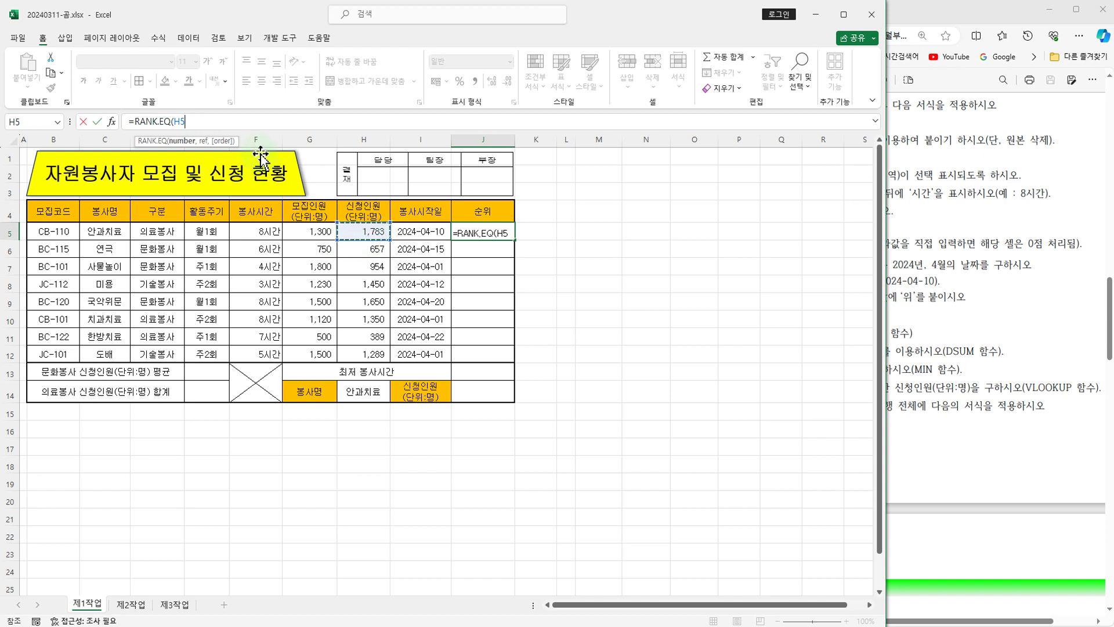
type(",")
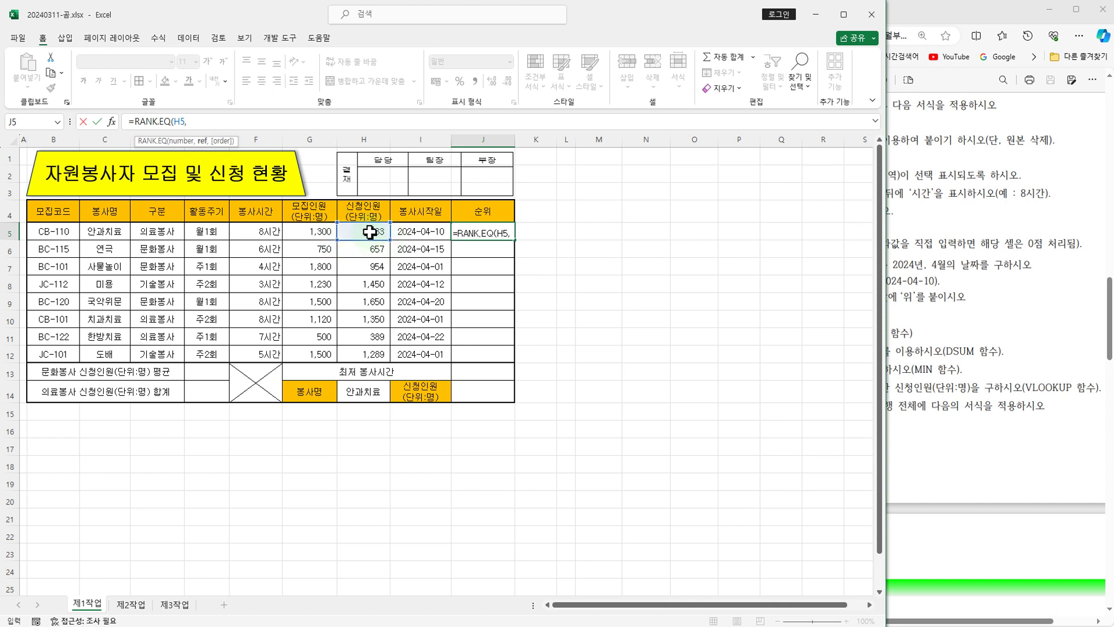
left_click_drag(367, 229, 371, 352)
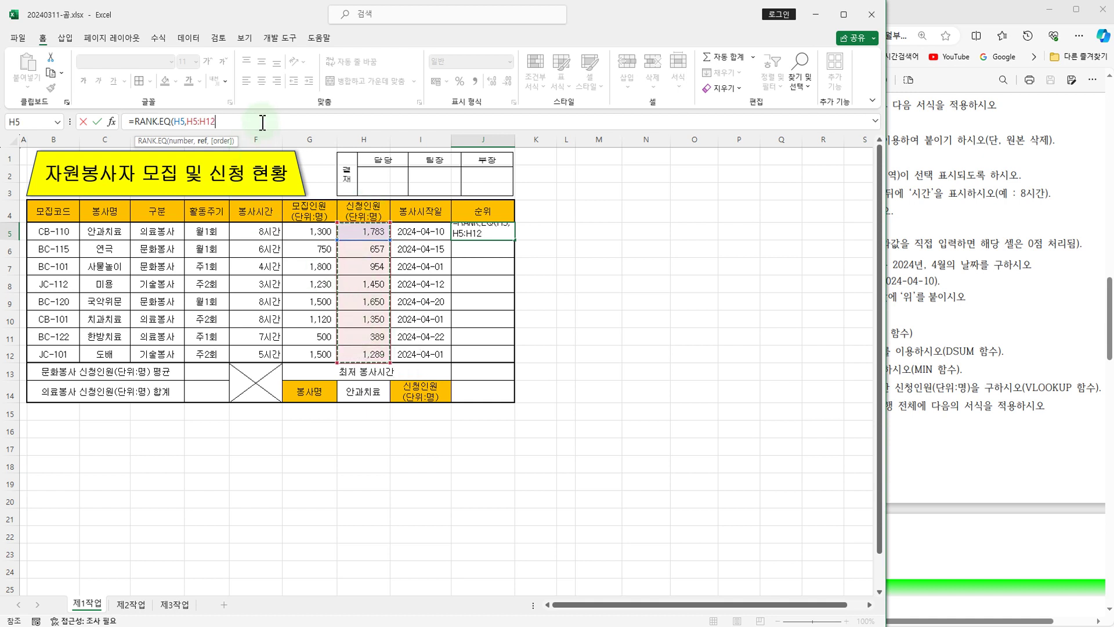
type(",")
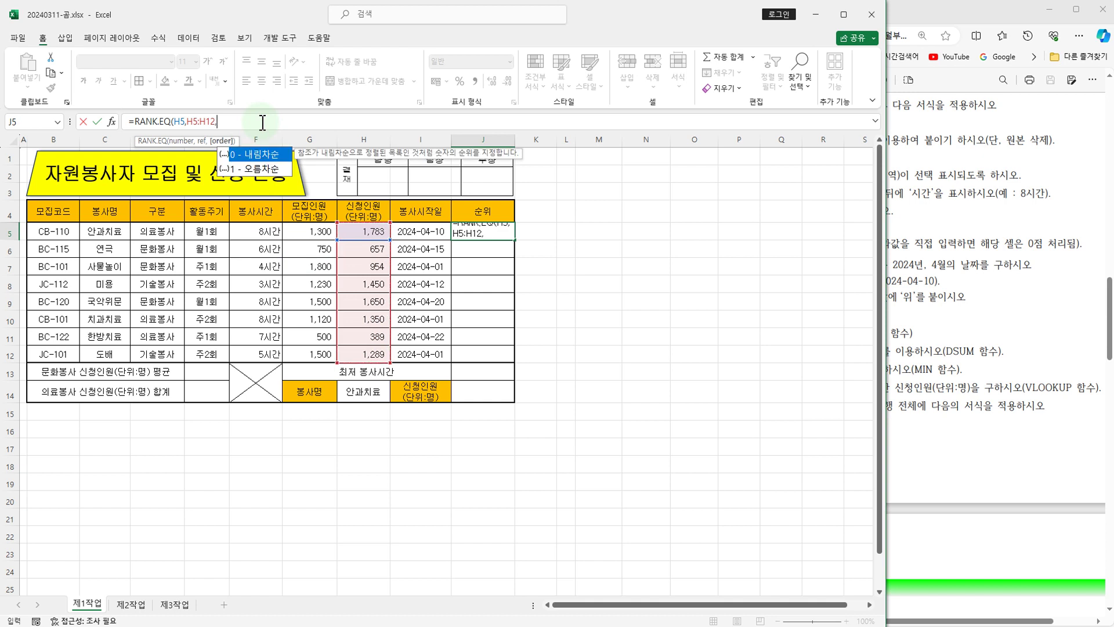
double_click(258, 154)
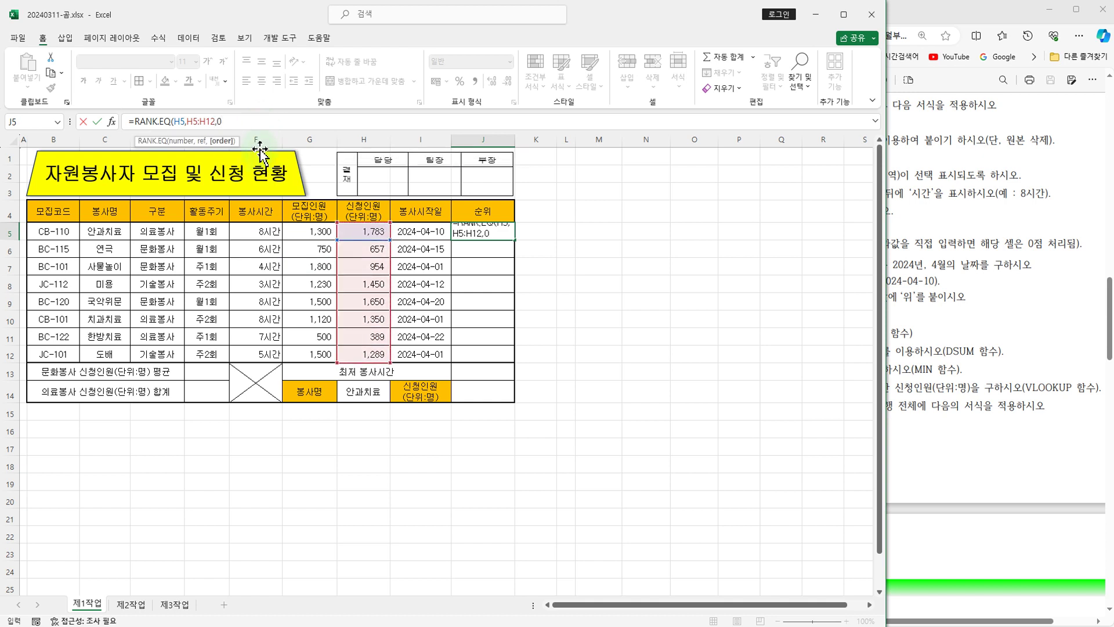
key("Return")
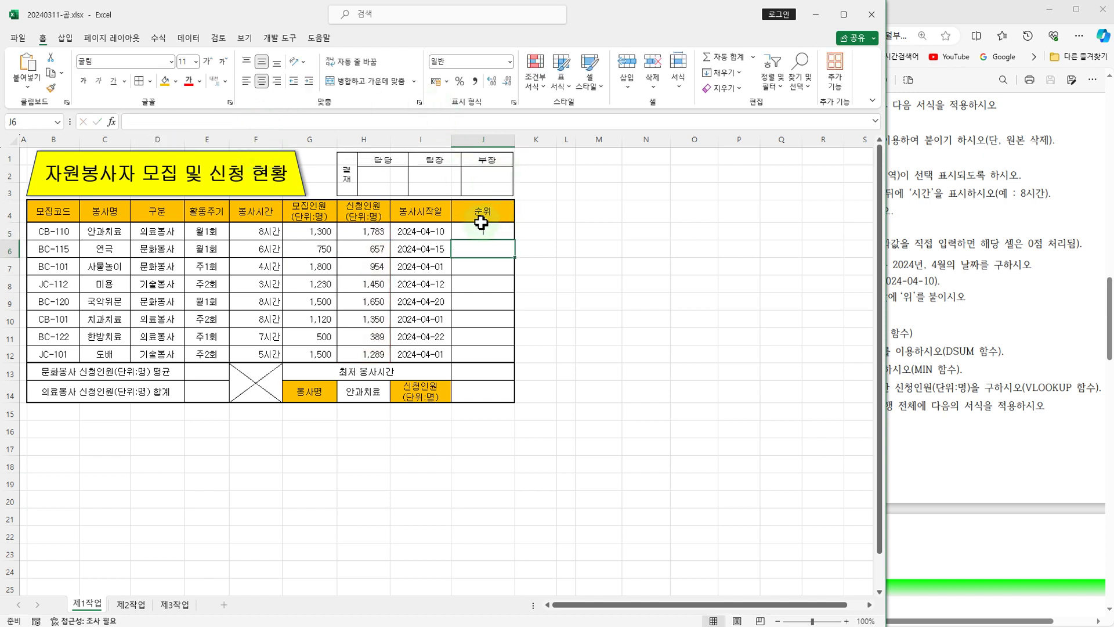
Fill the J5 formula with the relative range H5:H12 down to J12 without copying the cell formatting.
left_click(481, 231)
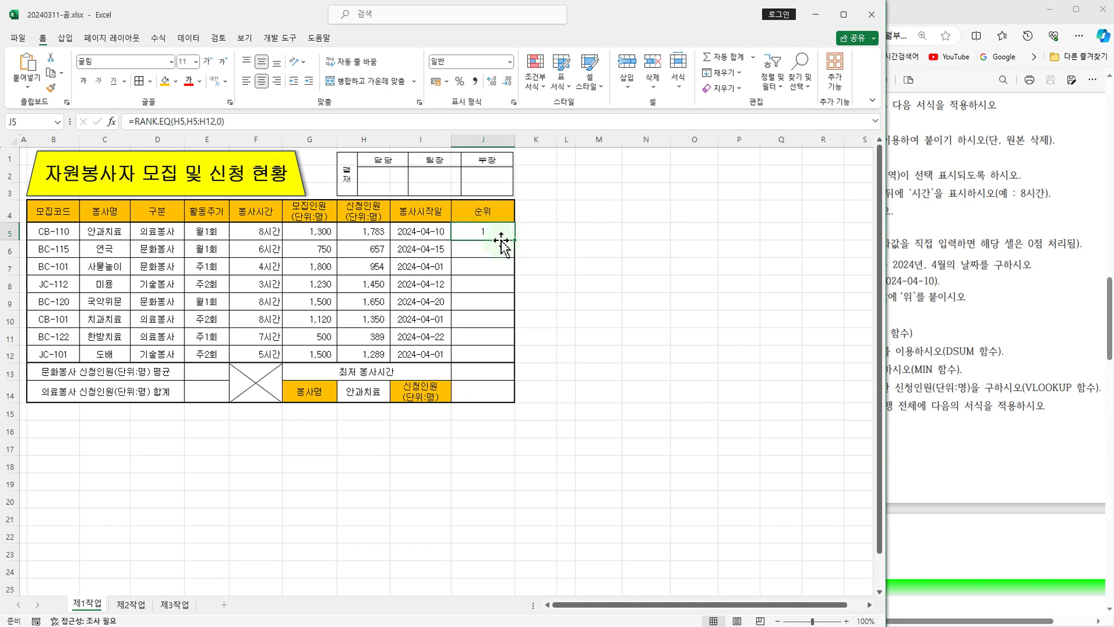
left_click_drag(516, 240, 512, 361)
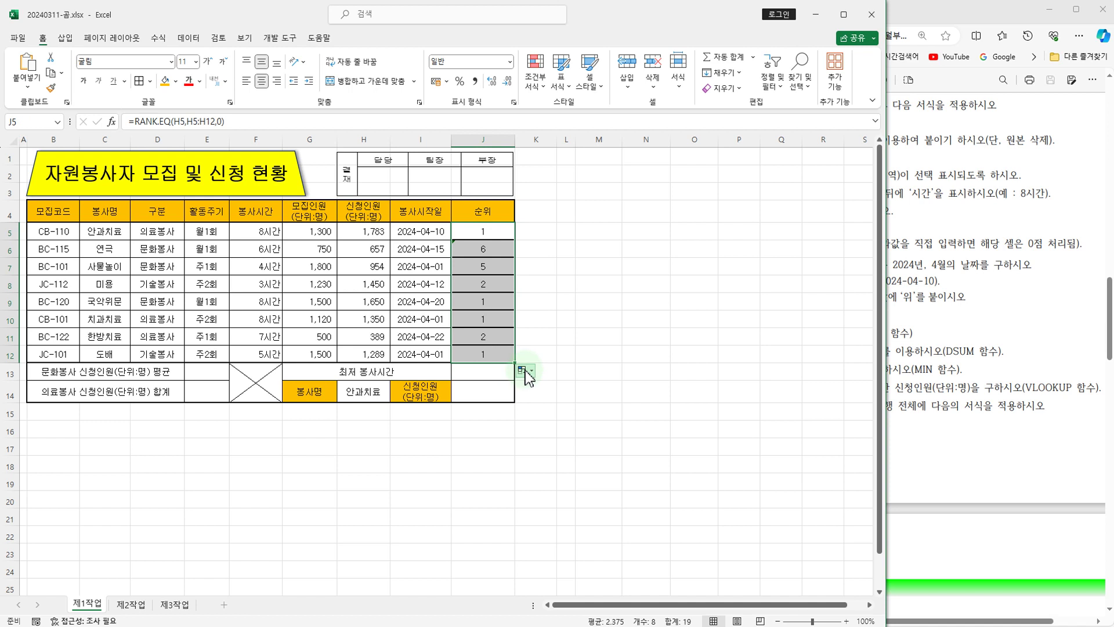
left_click(525, 374)
left_click(552, 415)
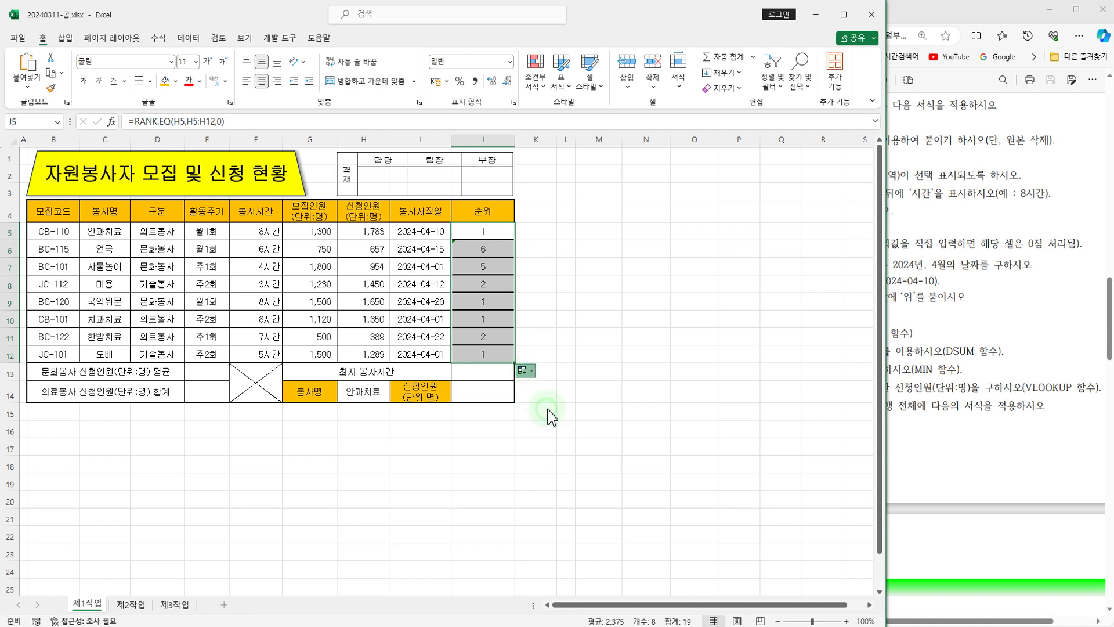
Examine how the RANK.EQ cell references change in the filled 순위 cells from J5 to J10.
left_click(502, 232)
left_click(497, 317)
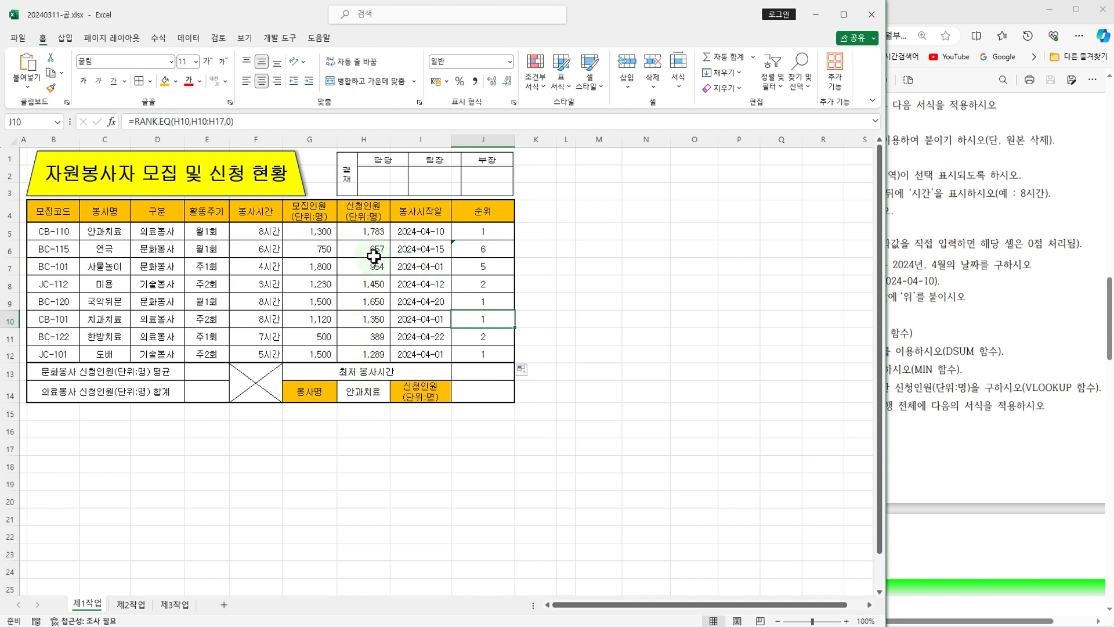
left_click(483, 233)
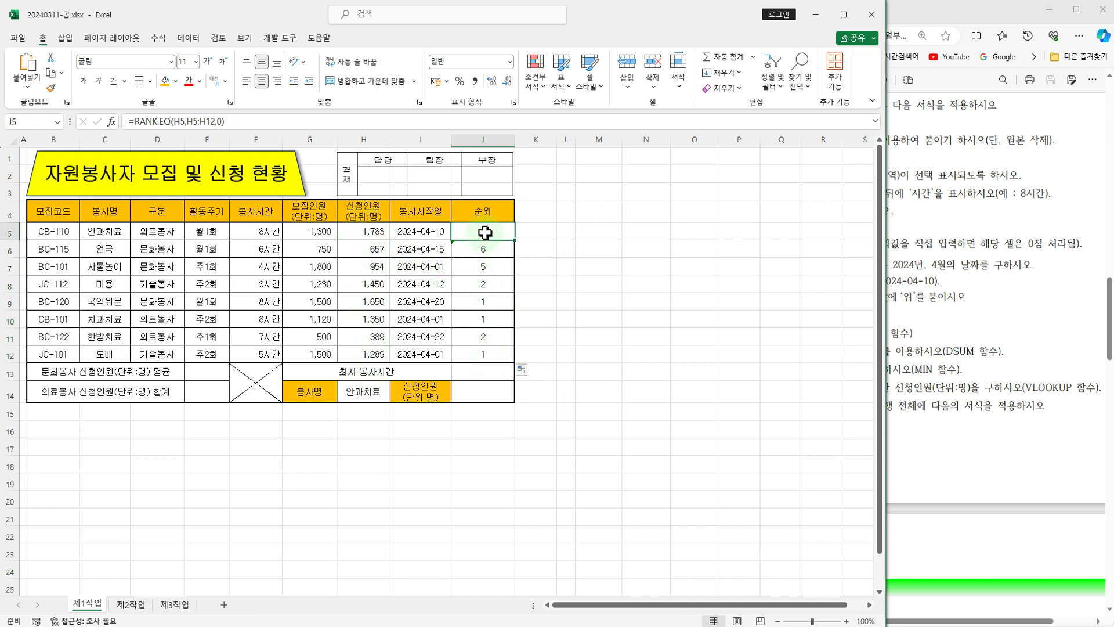
double_click(485, 233)
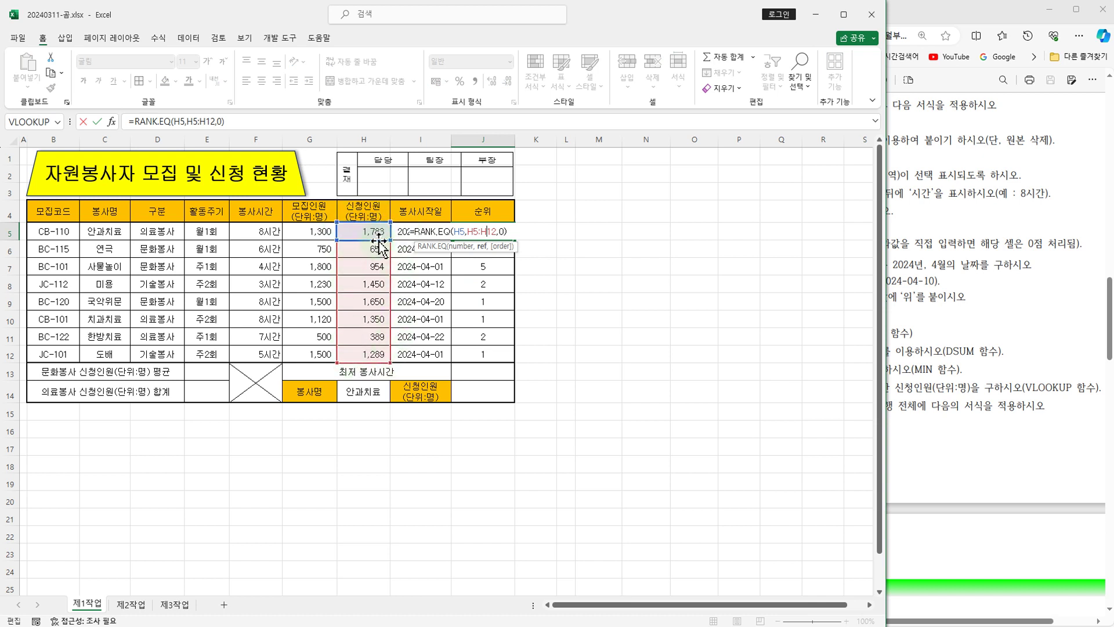
key("Return")
double_click(504, 249)
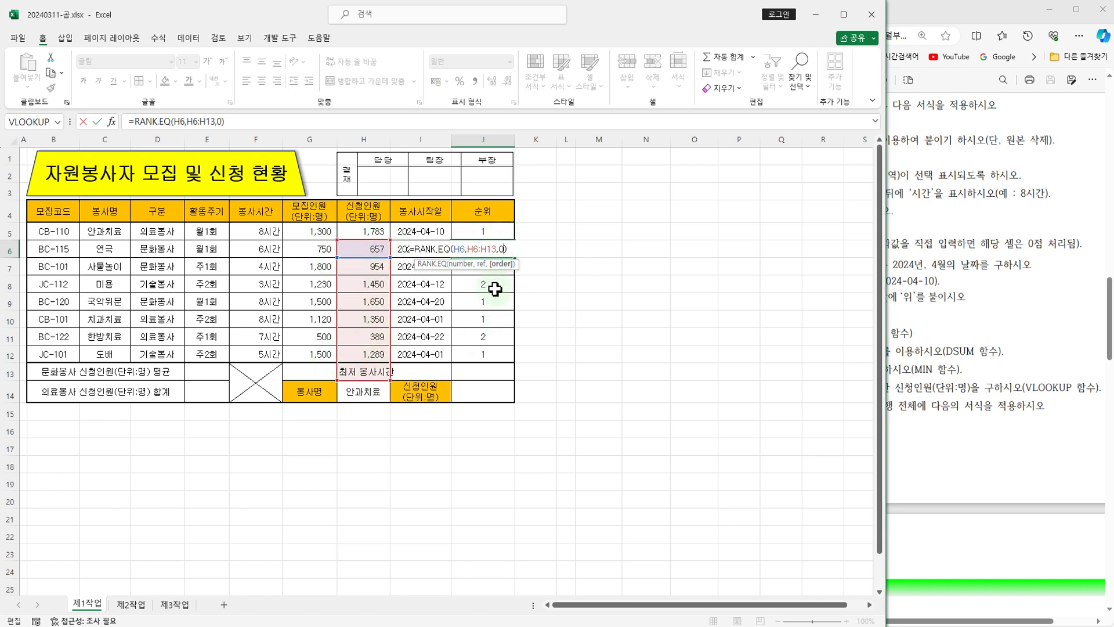
key("Return")
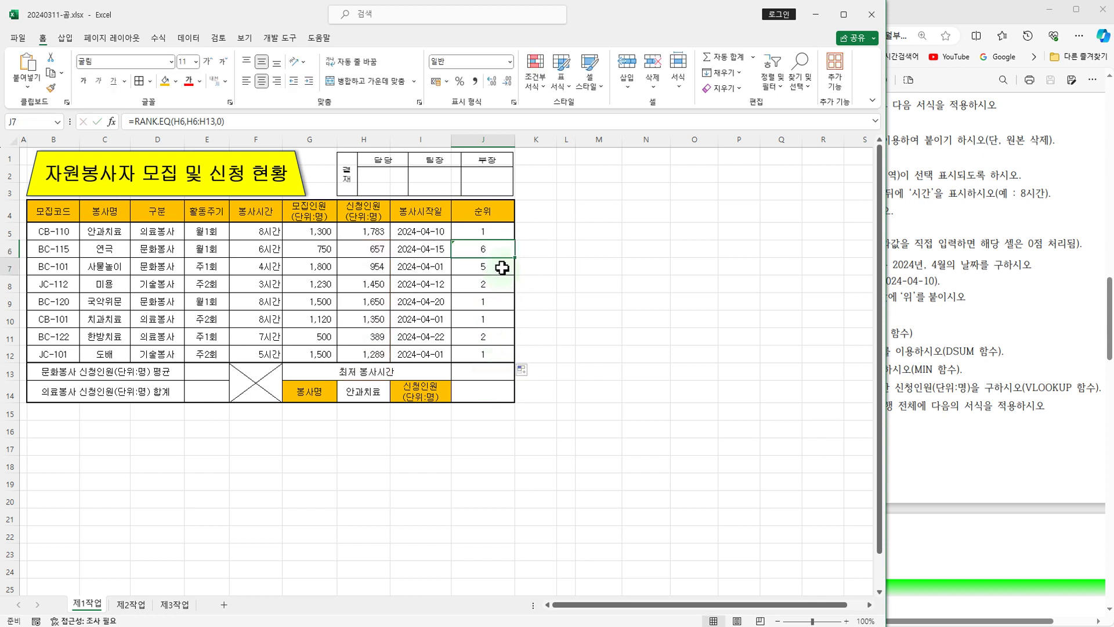
key("F2")
key("Return")
key("ctrl+Down")
double_click(501, 287)
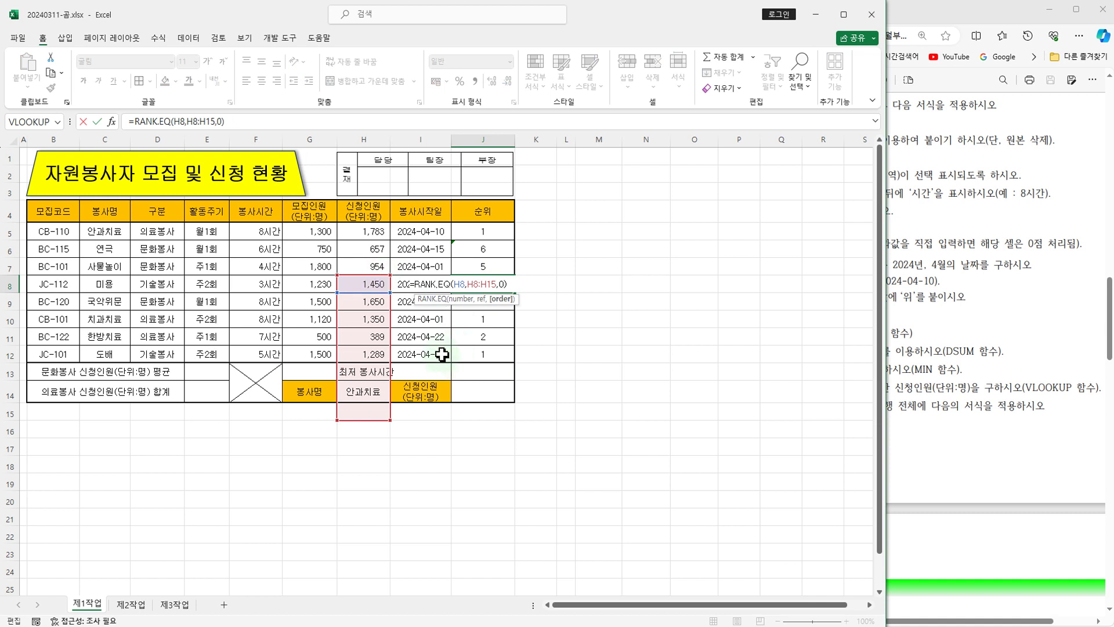
key("ctrl+Return")
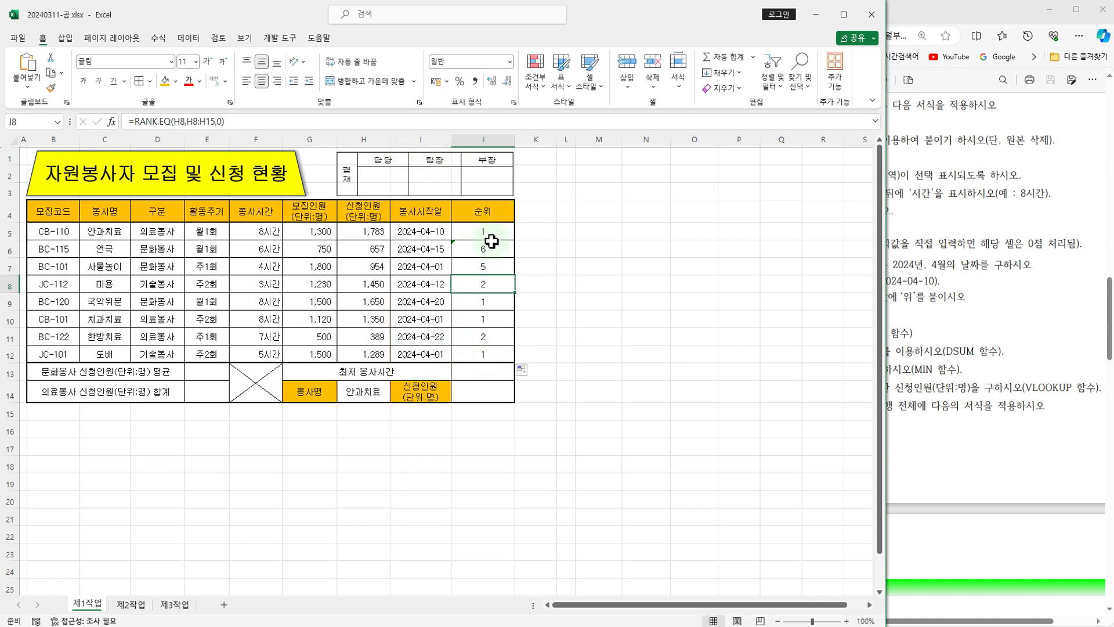
Clear J6:J12 and make the ranking range absolute in J5, giving =RANK.EQ(H5,$H$5:$H$12,0).
left_click_drag(491, 247, 481, 355)
key("Delete")
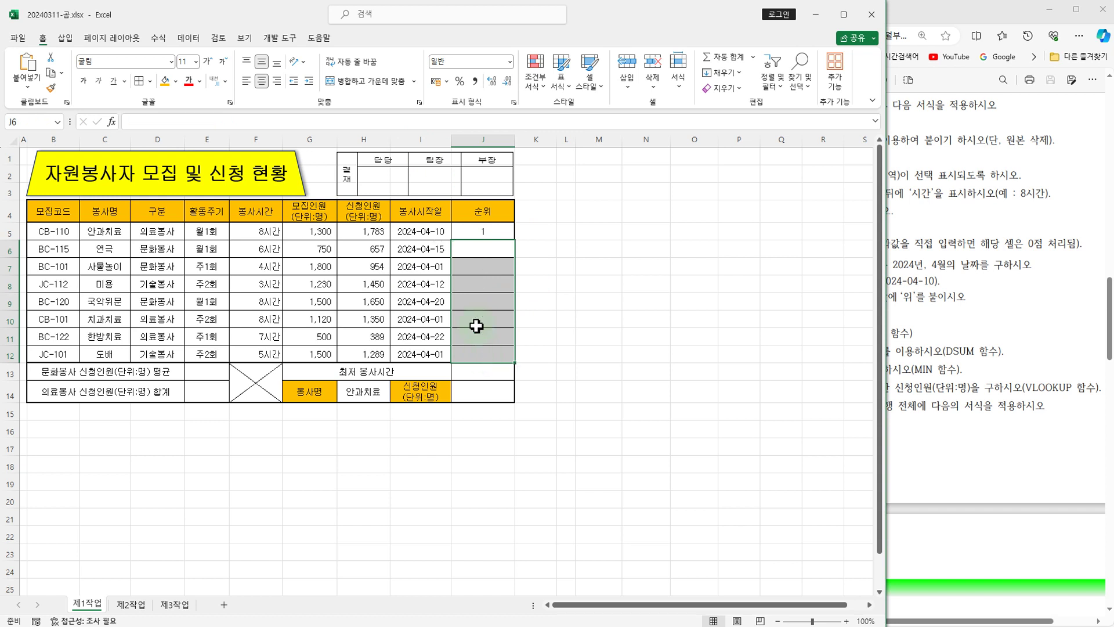
left_click(499, 231)
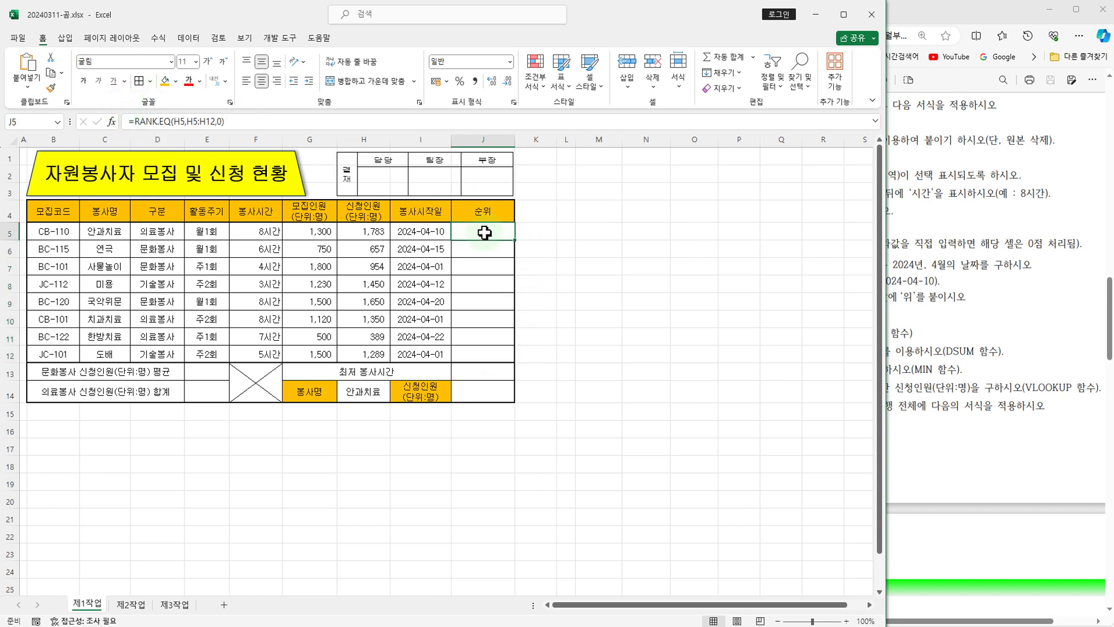
left_click(189, 122)
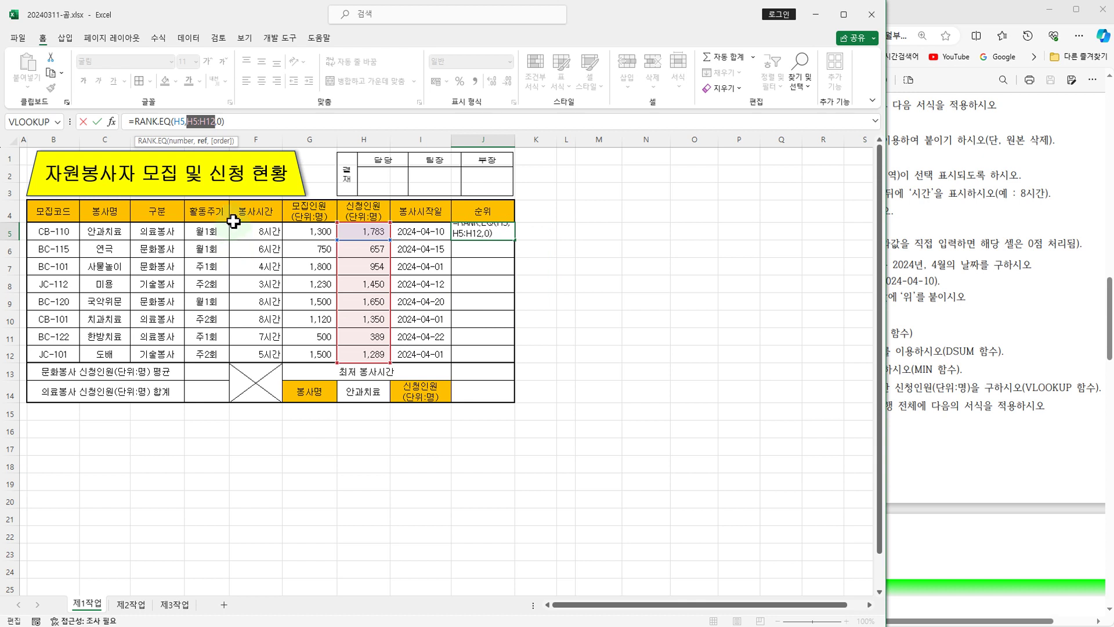
key("F4")
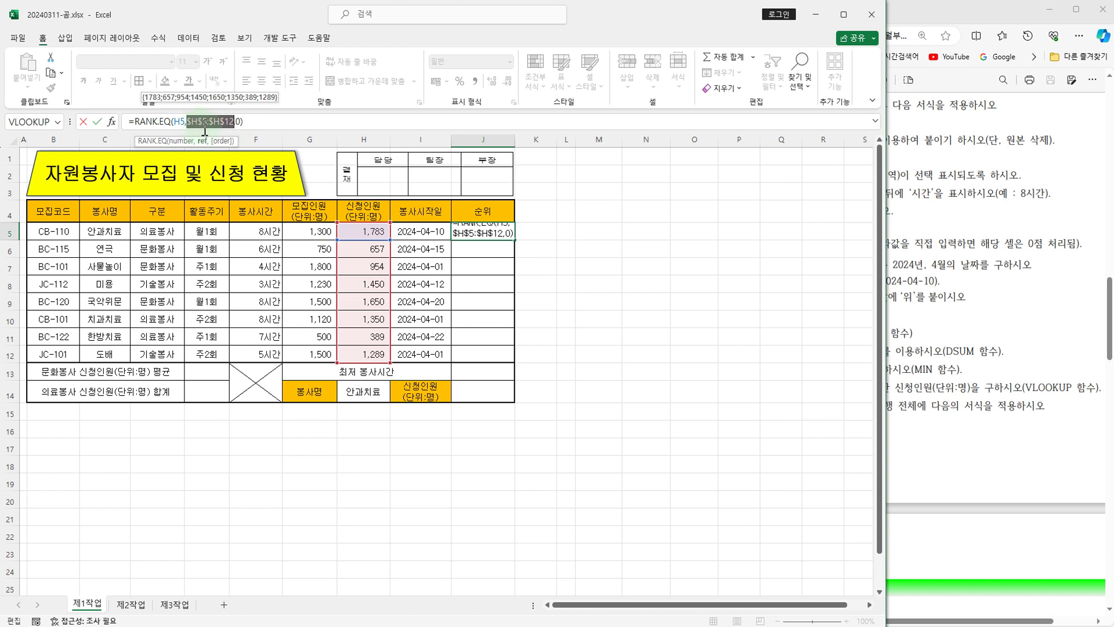
key("Return")
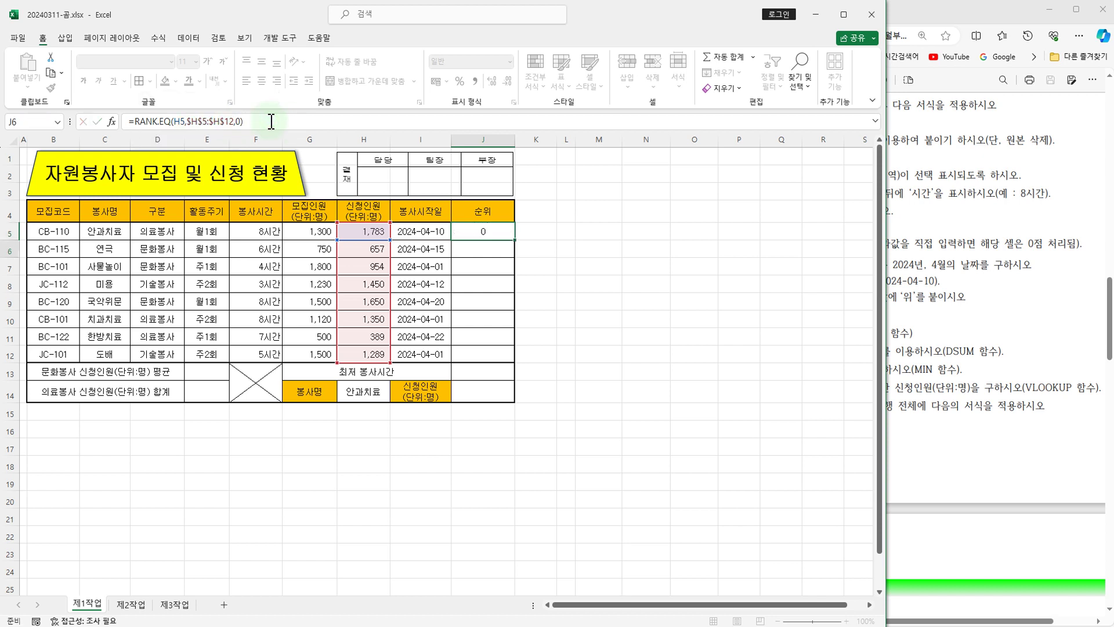
Fill the J5 formula with the absolute range $H$5:$H$12 down to J12 without copying the cell formatting.
left_click(497, 231)
left_click_drag(516, 242, 515, 357)
left_click(525, 373)
left_click(558, 409)
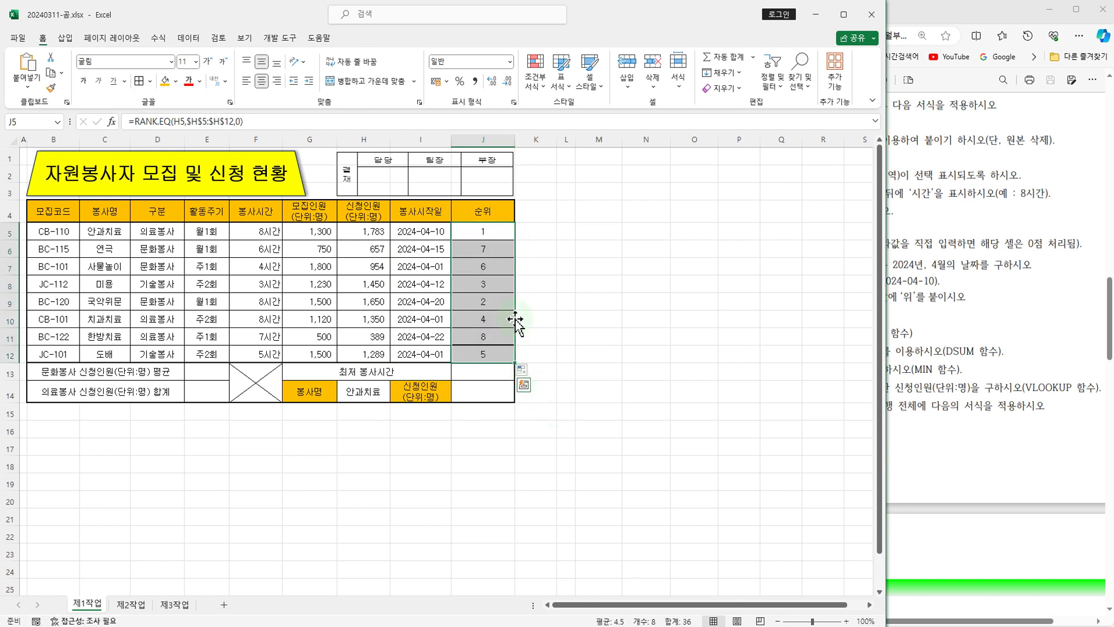
Check how the number argument and the absolute range $H$5:$H$12 appear in the filled 순위 formulas in J5, J6, J7, J10 and J11.
left_click(484, 231)
left_click(490, 255)
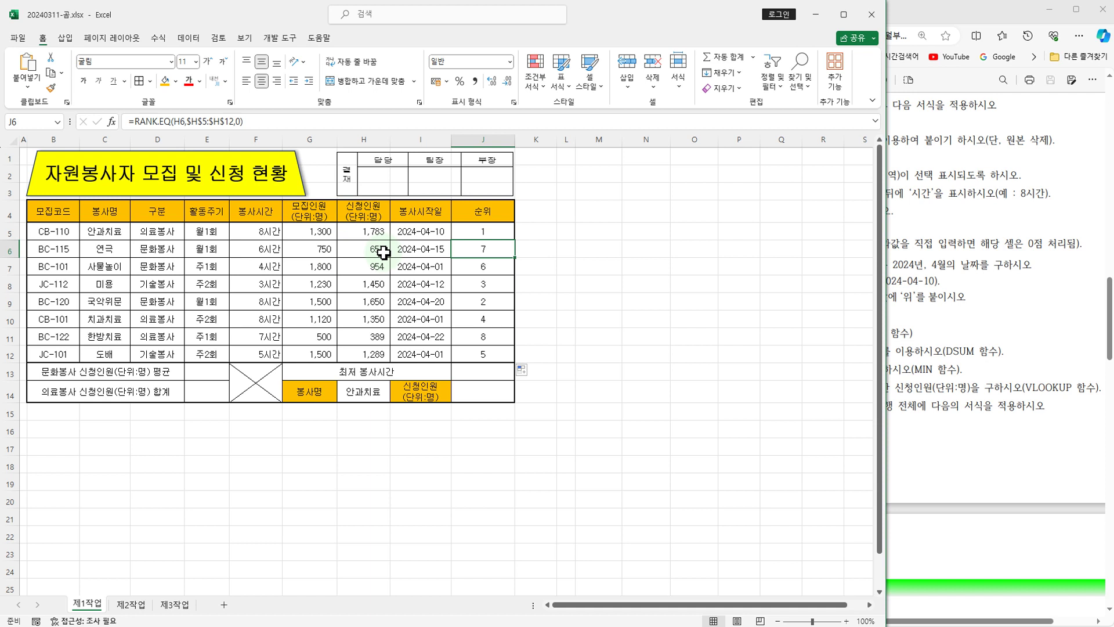
left_click(378, 340)
left_click(477, 338)
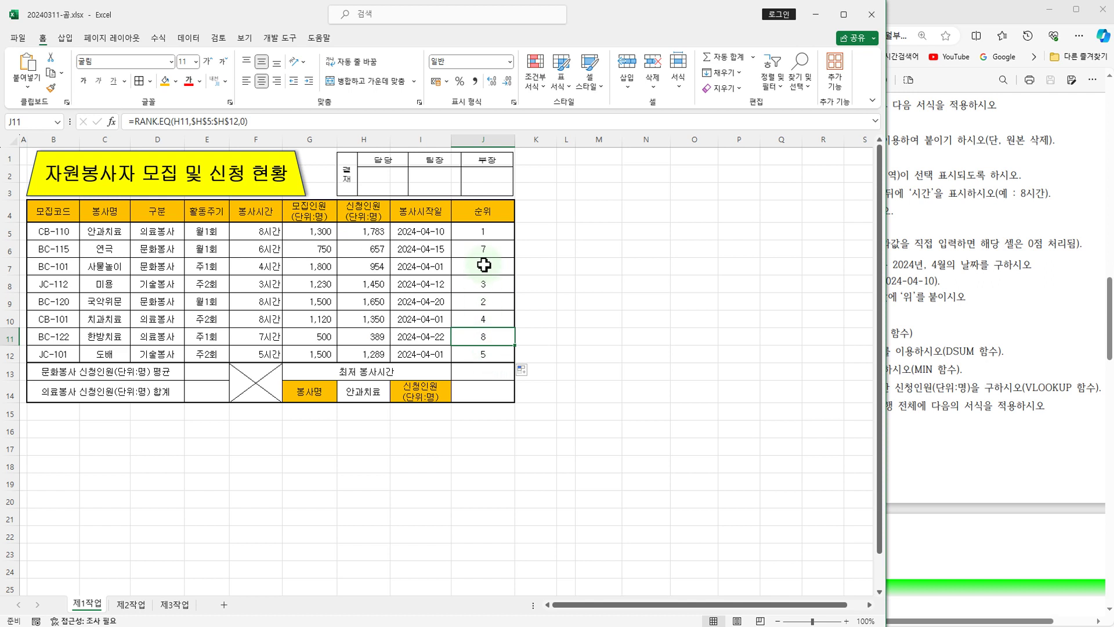
double_click(495, 232)
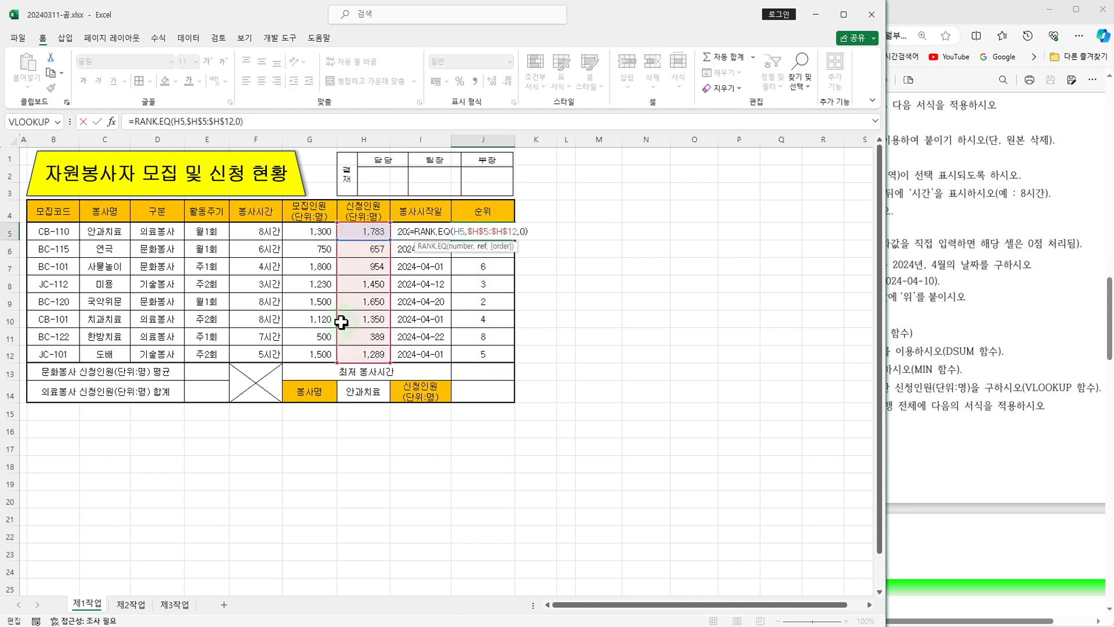
left_click(497, 267)
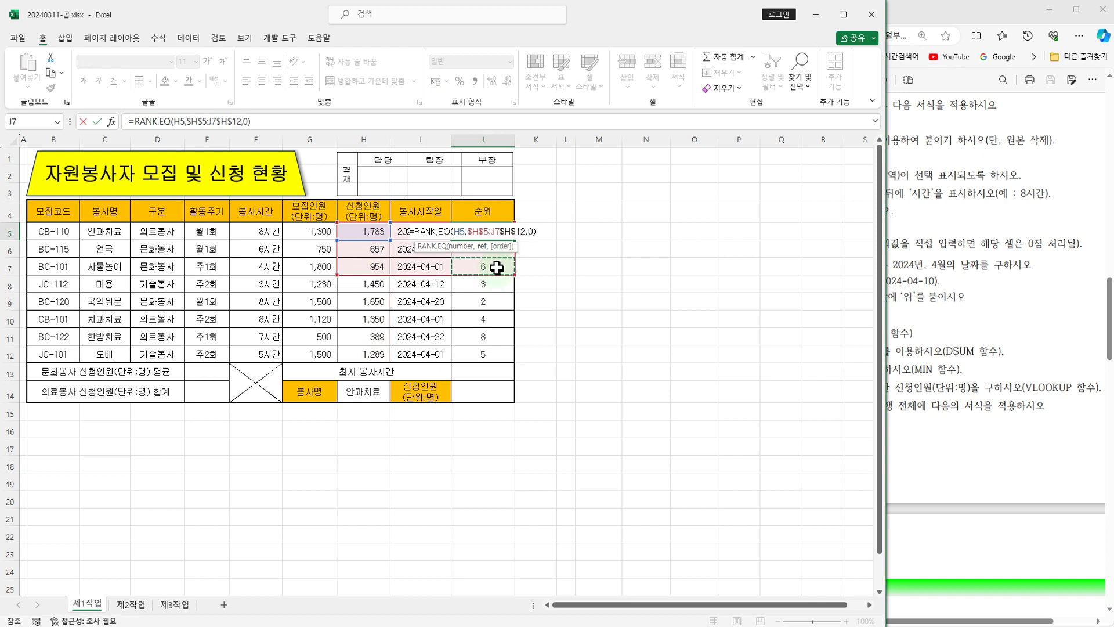
key("Escape")
double_click(497, 267)
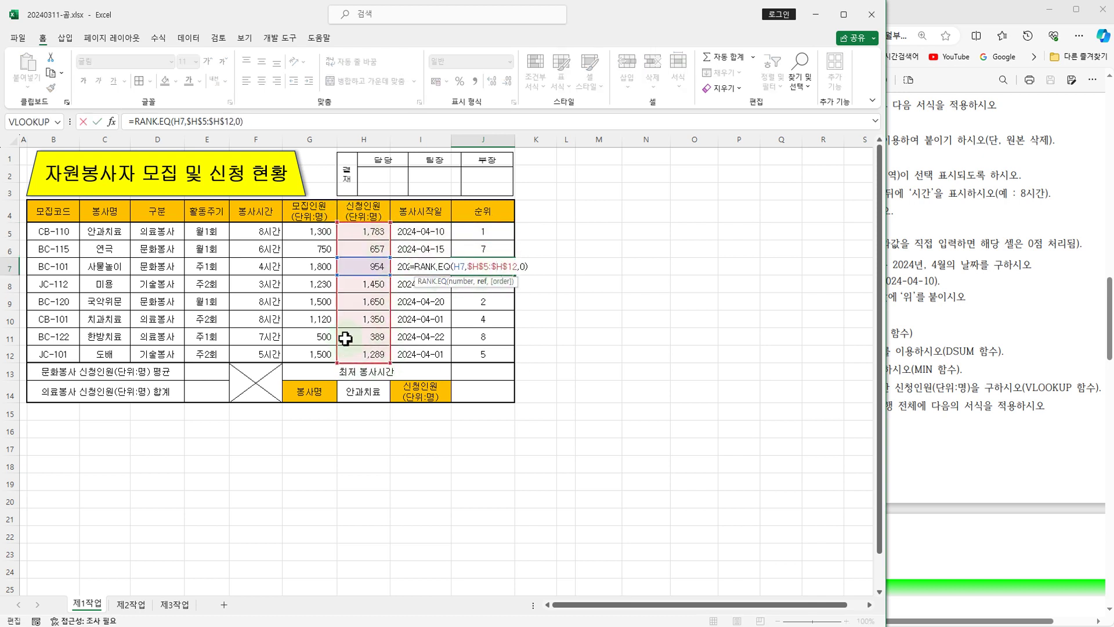
key("Return")
double_click(489, 319)
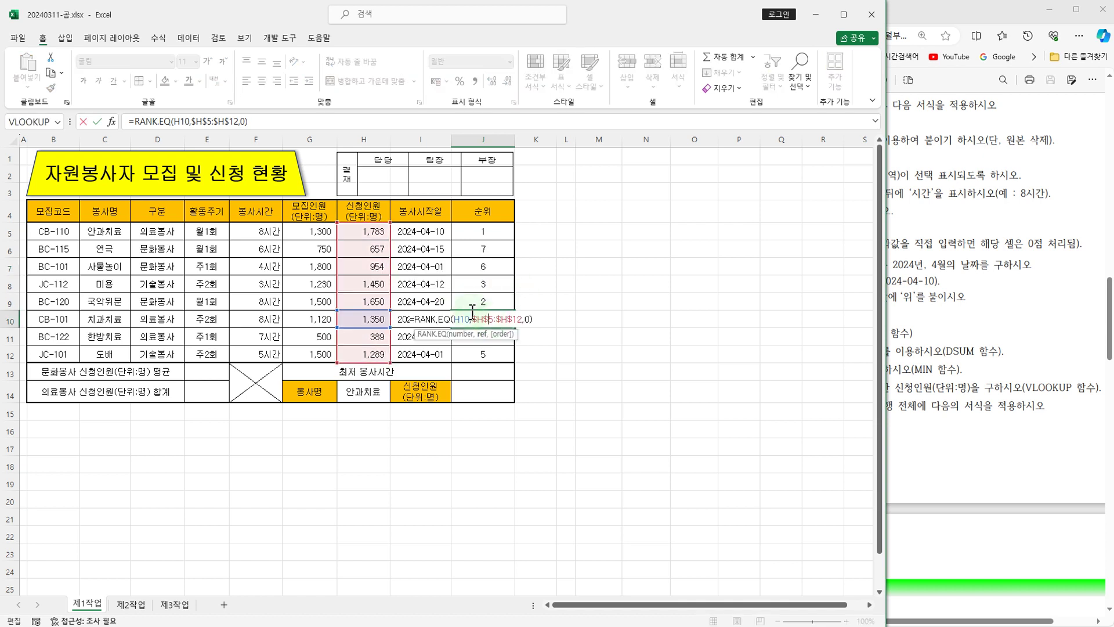
key("Escape")
Examine the $H$5:$H$12 range argument within the J10 rank formula and leave the formula unchanged.
left_click(282, 122)
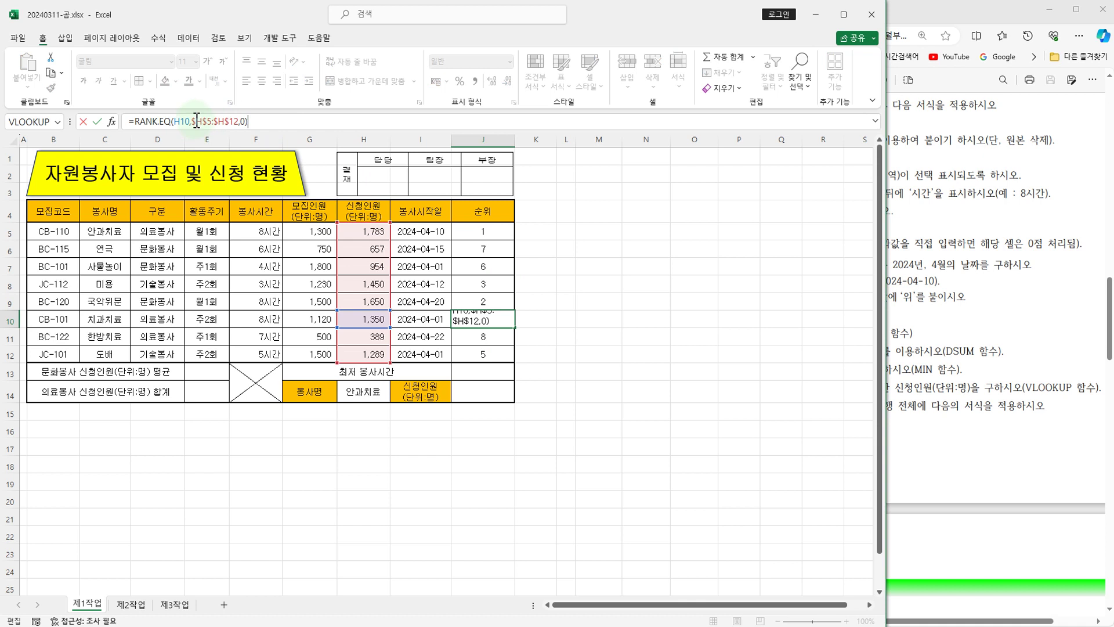
left_click_drag(192, 122, 239, 127)
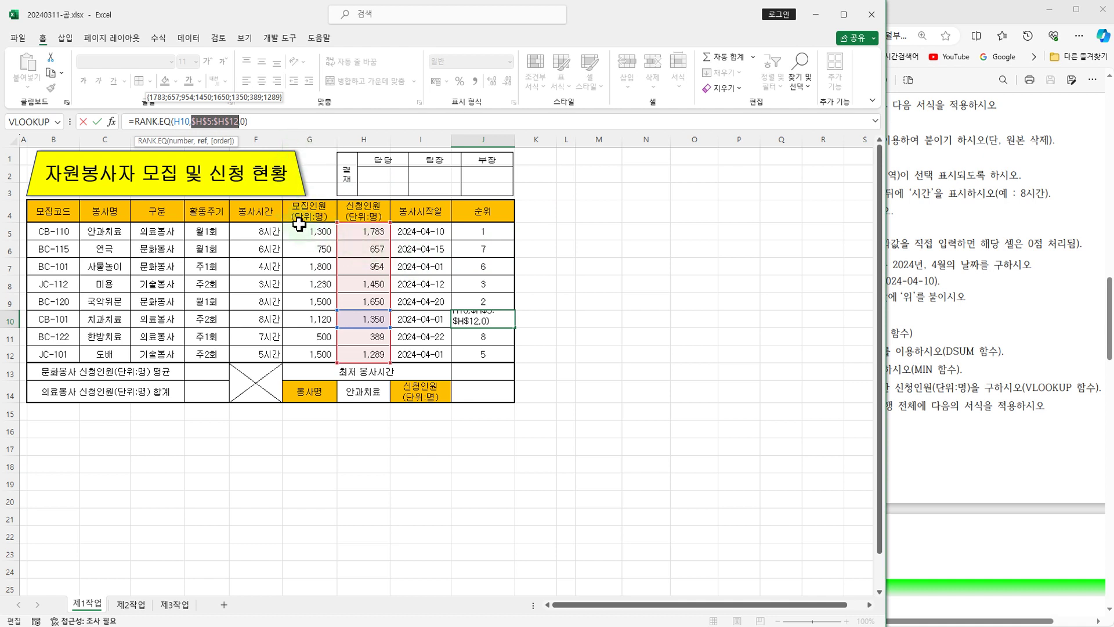
left_click(258, 123)
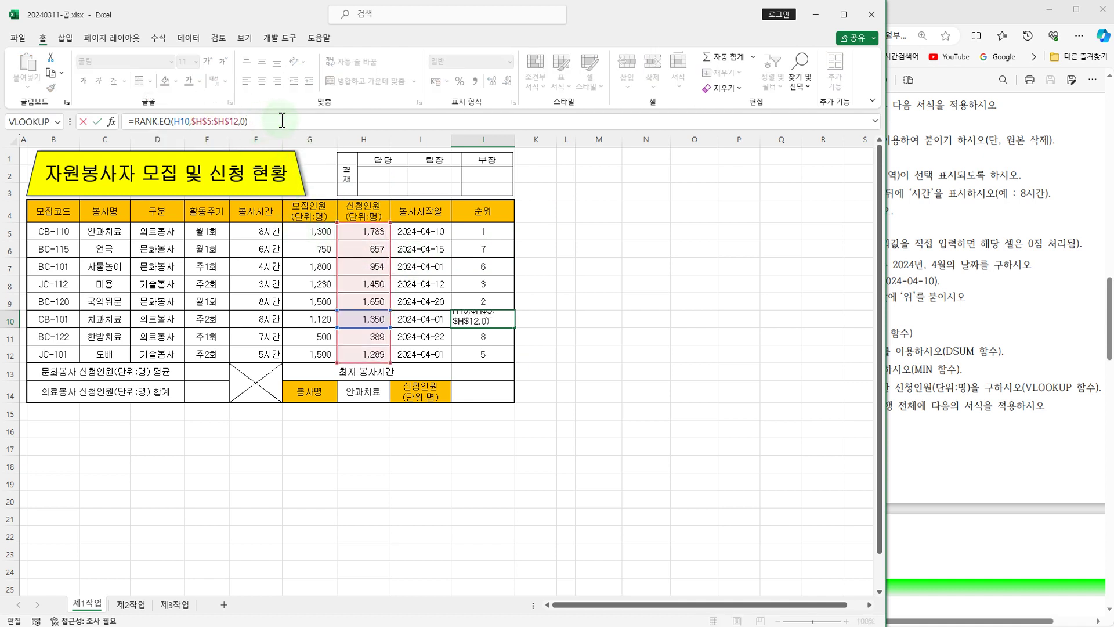
key("ctrl+Return")
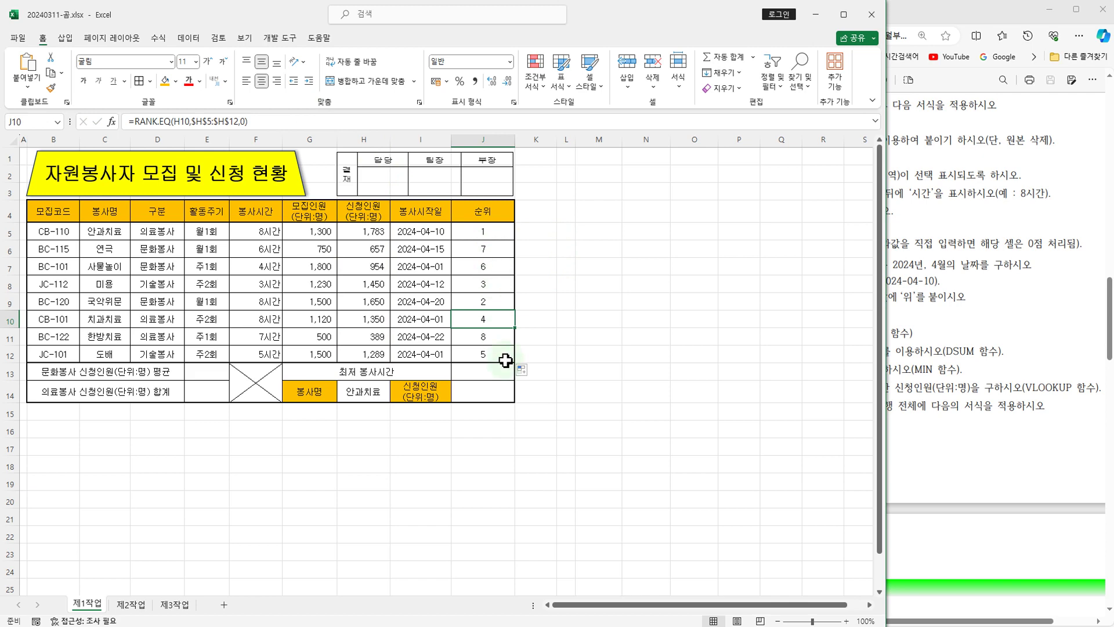
Switch to the exam PDF and read the & operator requirement of function task (2) for 순위.
left_click(952, 374)
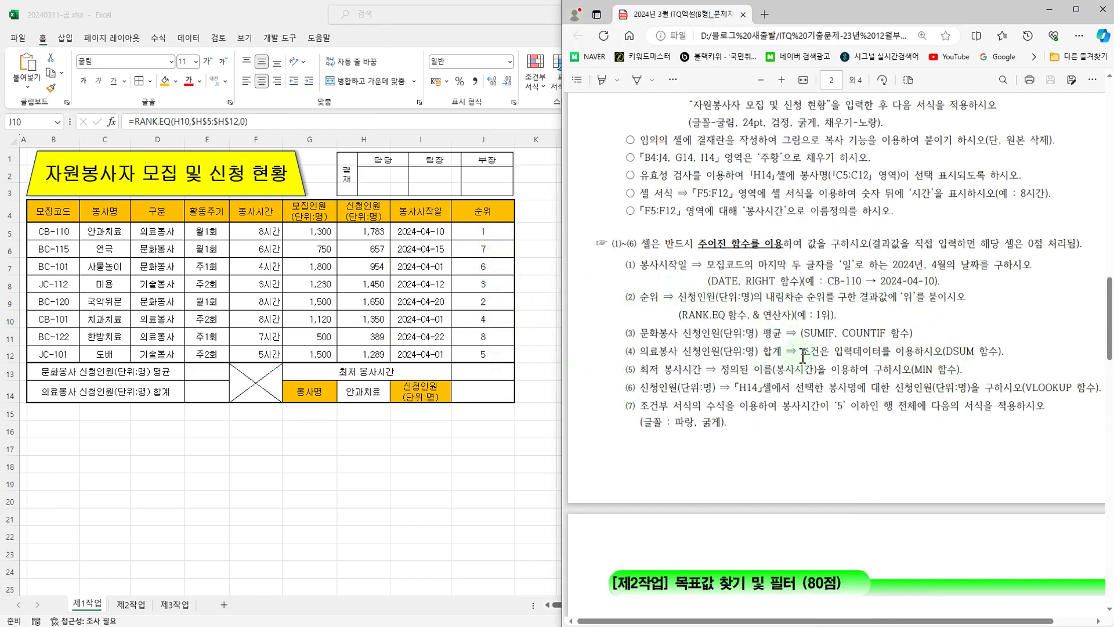
left_click_drag(748, 303, 793, 325)
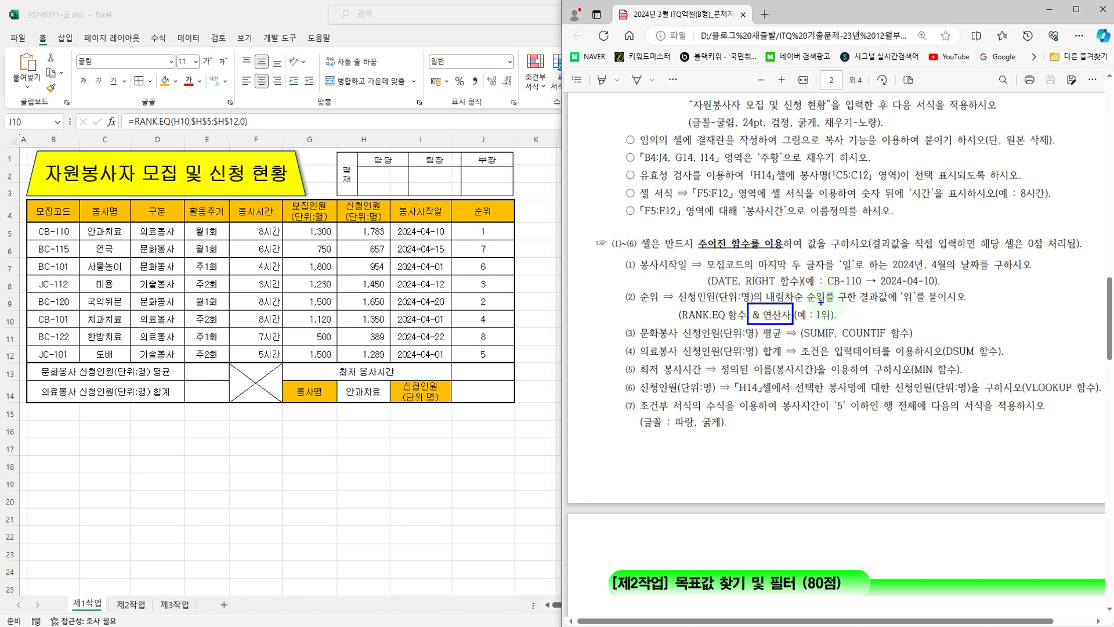
key("Escape")
Append &"위" to the RANK.EQ formula in J10 only.
left_click(278, 122)
left_click(276, 119)
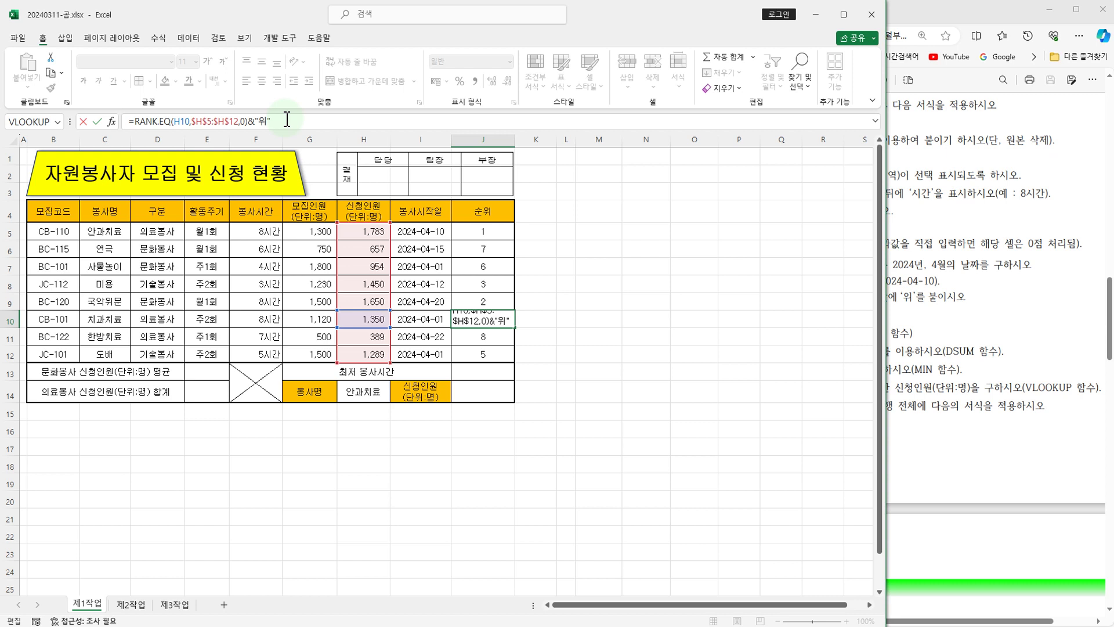
key("Return")
Append &"위" to the rank formula for the whole range J5:J12 at once, giving =RANK.EQ(H5,$H$5:$H$12,0)&"위" in J5.
left_click_drag(483, 230, 483, 355)
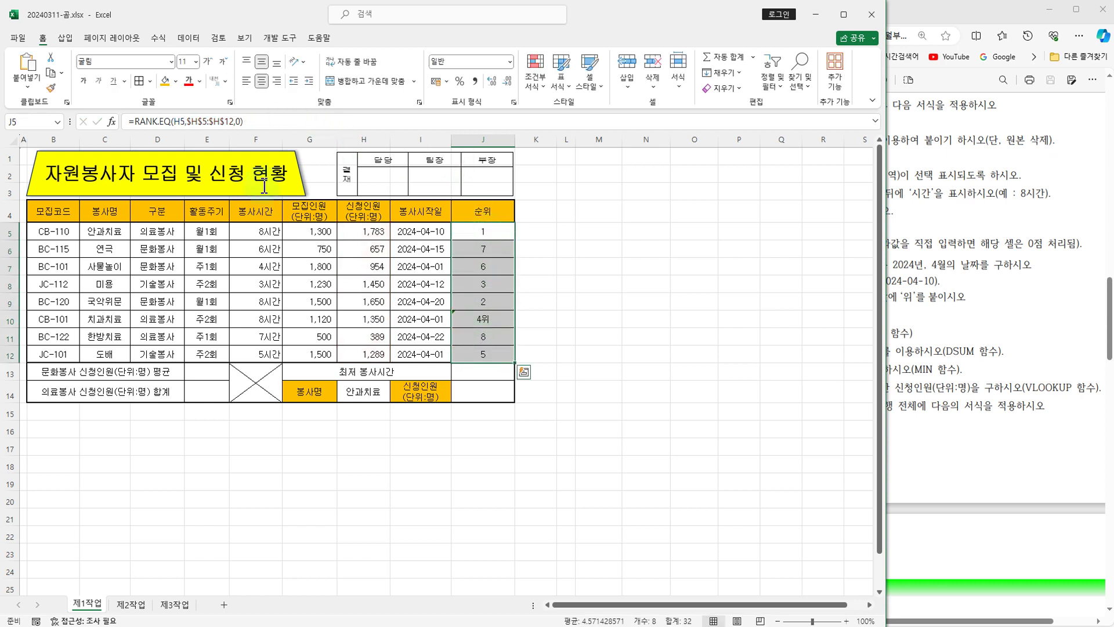
left_click(265, 123)
type("&\"위")
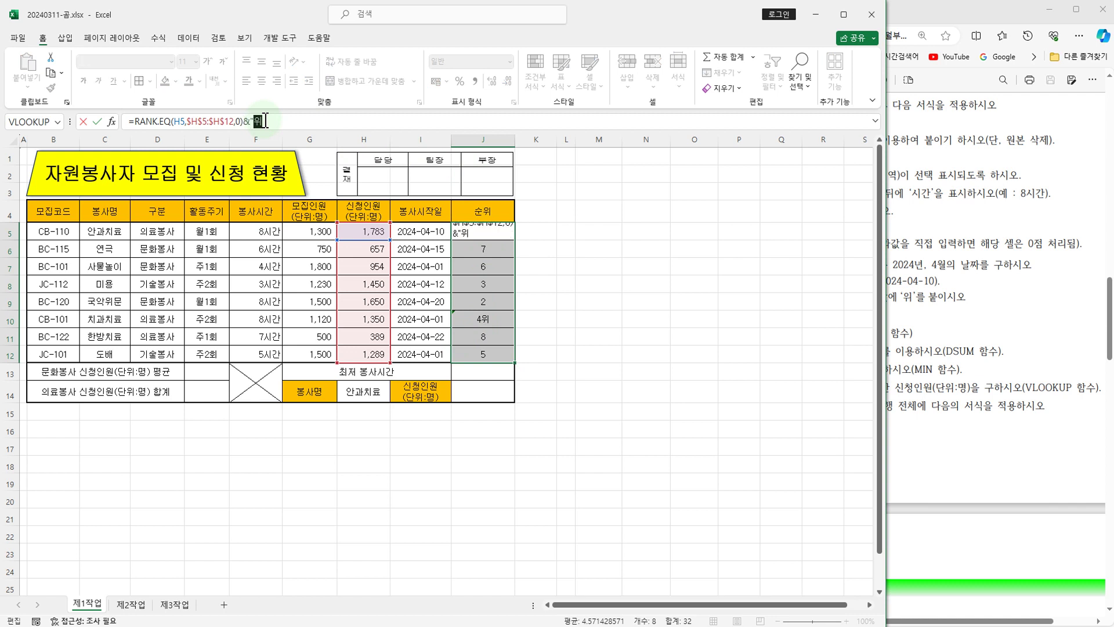
key("ctrl+Return")
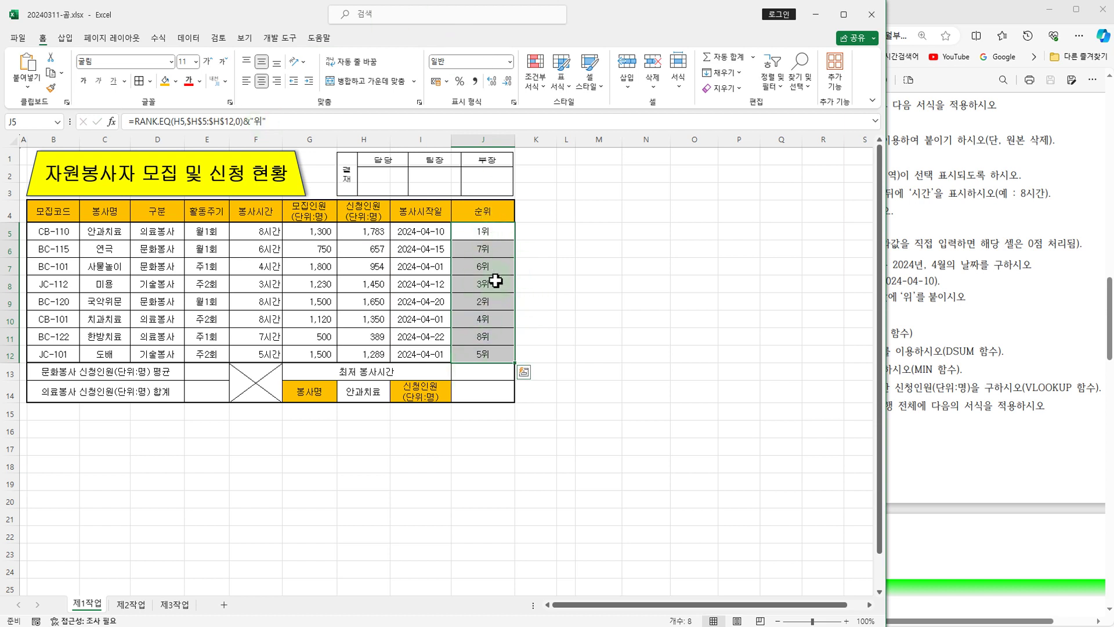
Check the rank formula with the '위' suffix in every 순위 cell from J5 to J12.
left_click(505, 231)
left_click(504, 250)
left_click(504, 265)
left_click(502, 284)
left_click(501, 301)
left_click(500, 318)
left_click(497, 336)
left_click(496, 353)
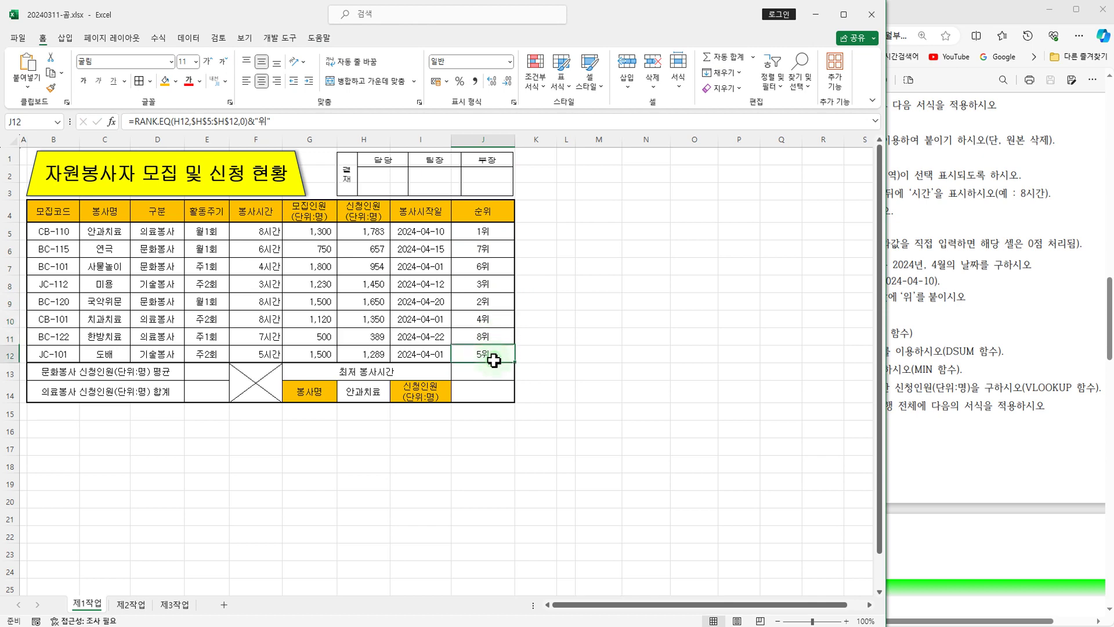
Read task (3) in the exam PDF and identify the 문화봉사 rows and their 신청인원 values for SUMIF and COUNTIF.
left_click(967, 318)
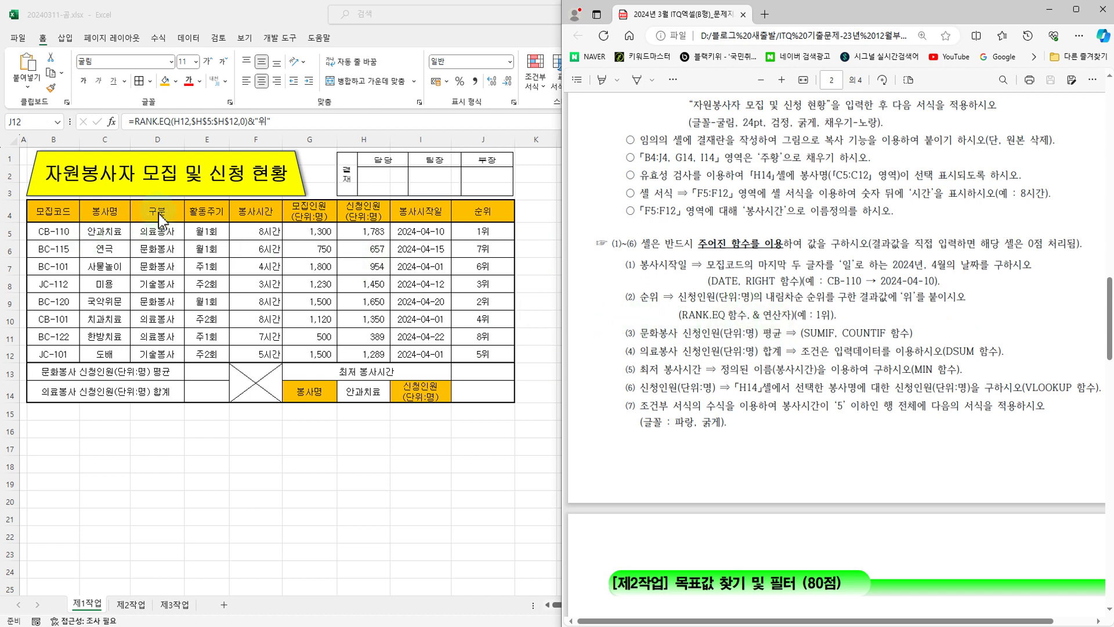
mouse_move(126, 234)
left_mouse_down()
mouse_move(165, 260)
mouse_move(166, 273)
mouse_move(190, 277)
left_mouse_up()
left_click_drag(124, 288, 189, 313)
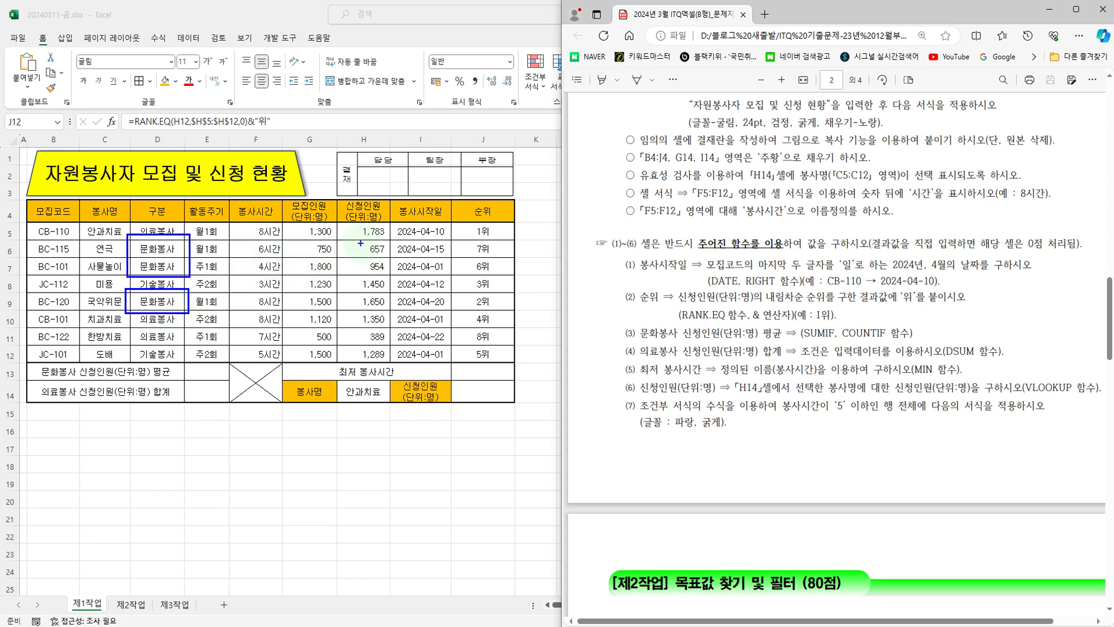
mouse_move(332, 235)
left_mouse_down()
mouse_move(367, 272)
mouse_move(396, 279)
mouse_move(392, 314)
left_mouse_up()
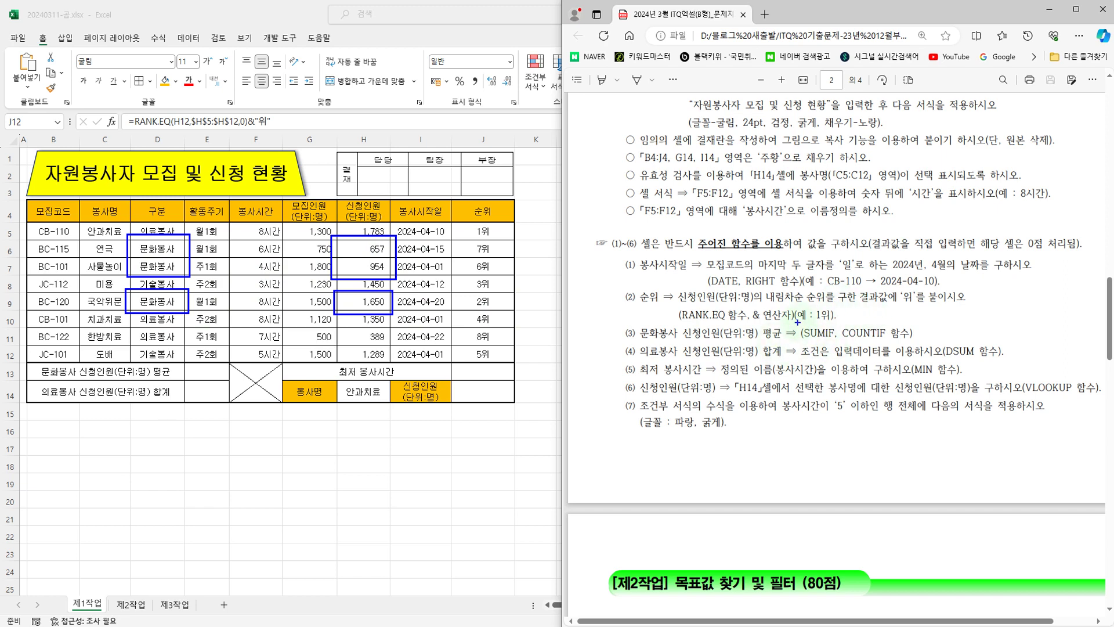
mouse_move(796, 322)
left_mouse_down()
mouse_move(813, 342)
mouse_move(926, 342)
left_mouse_up()
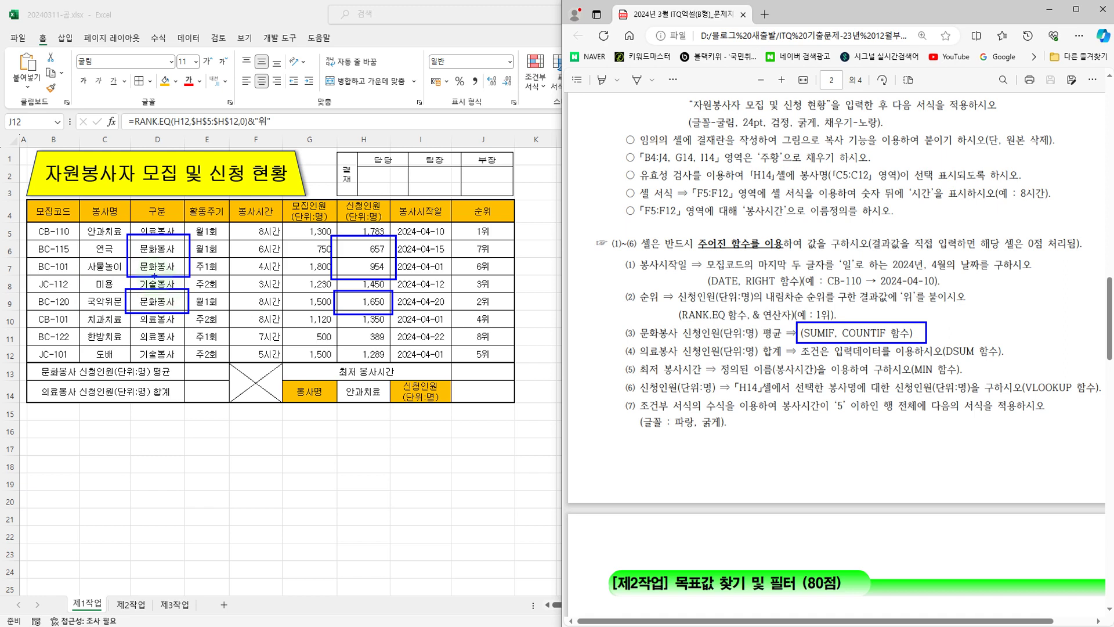
Start a SUMIF function in E13, the result cell for the 문화봉사 신청인원 average.
left_click(208, 376)
left_click(208, 376)
left_click(181, 118)
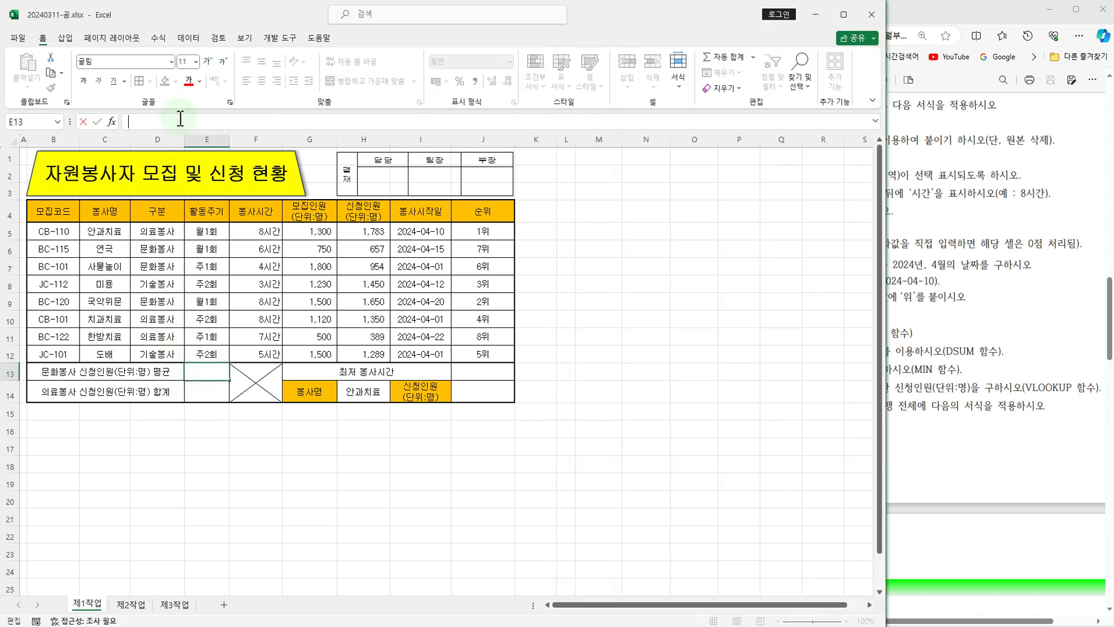
type("=")
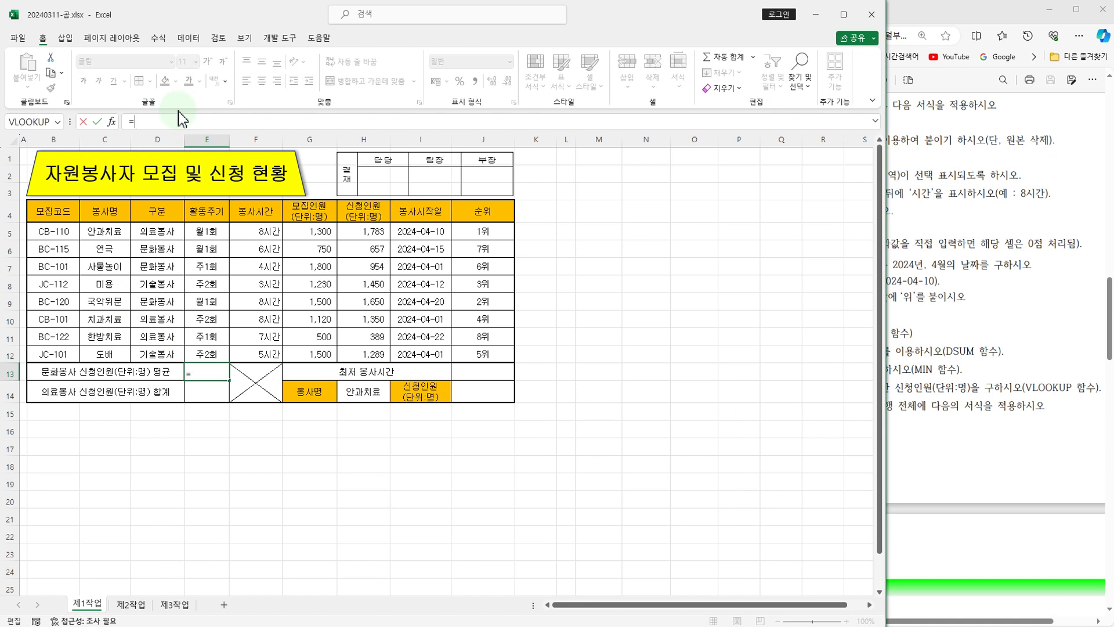
type("녀")
key("BackSpace")
type("sum")
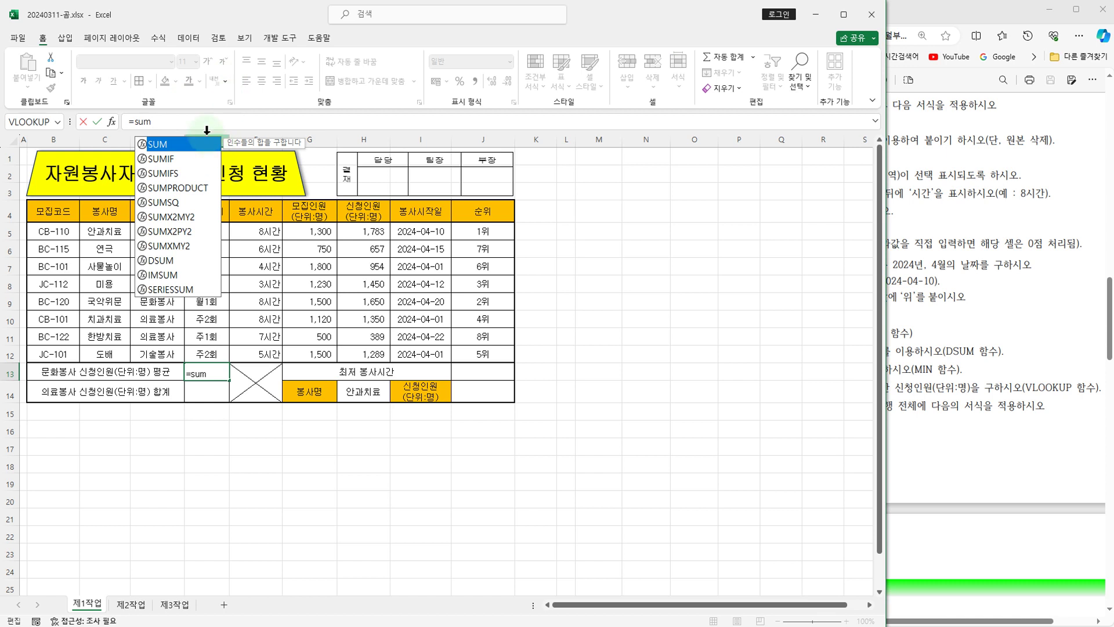
double_click(165, 159)
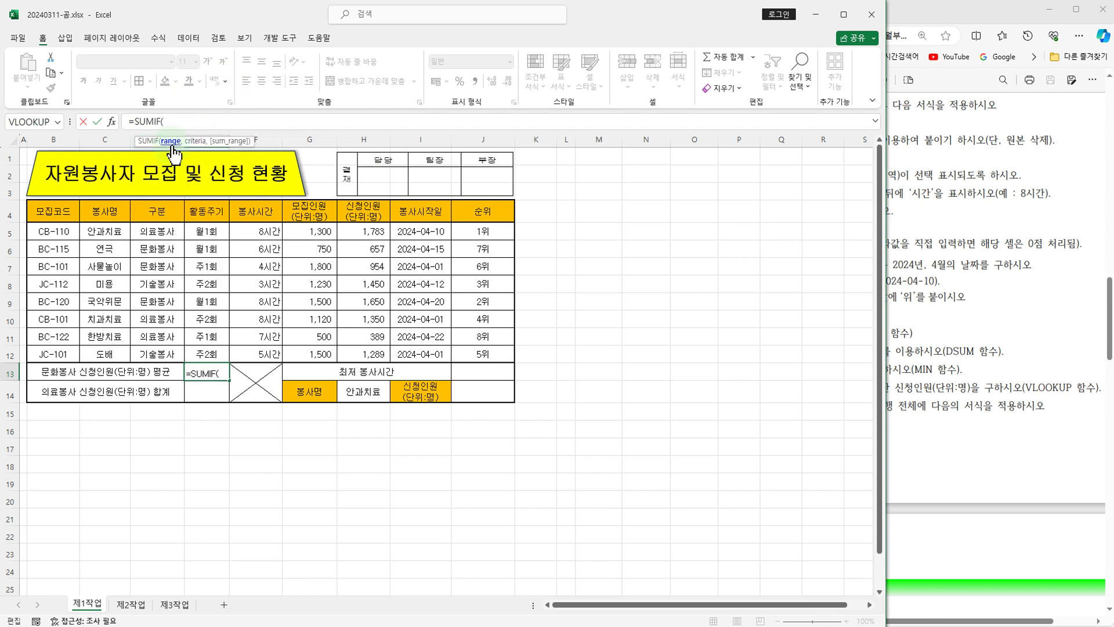
Complete the E13 formula as =SUMIF(D5:D12,"문화봉사",H5:H12) and enter it.
left_click_drag(156, 232, 170, 336)
type(",\"")
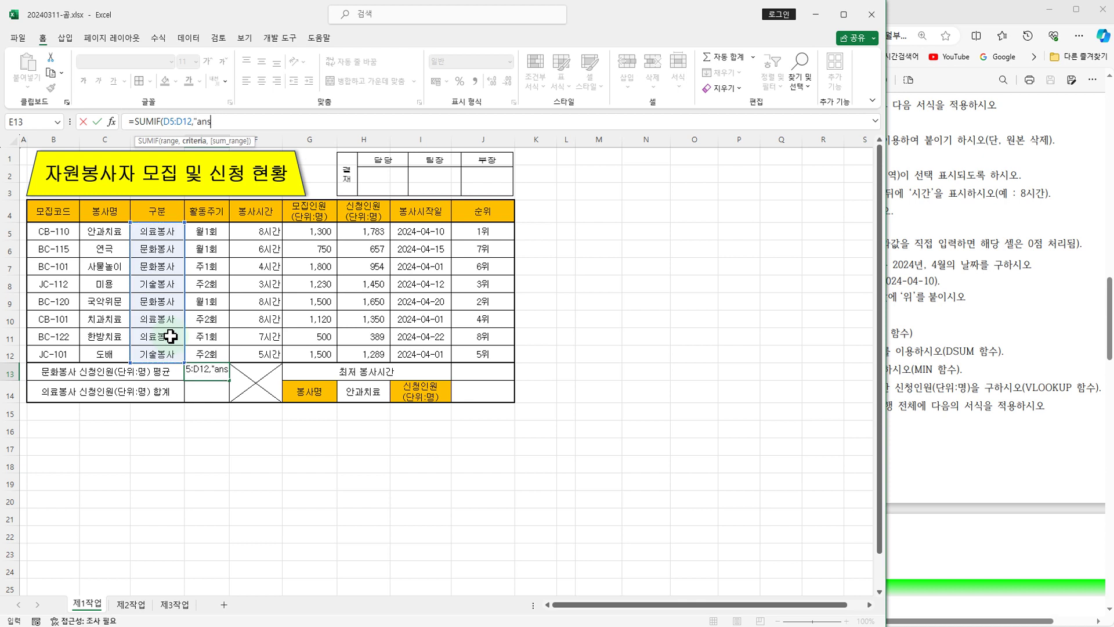
type("문화봉사\"")
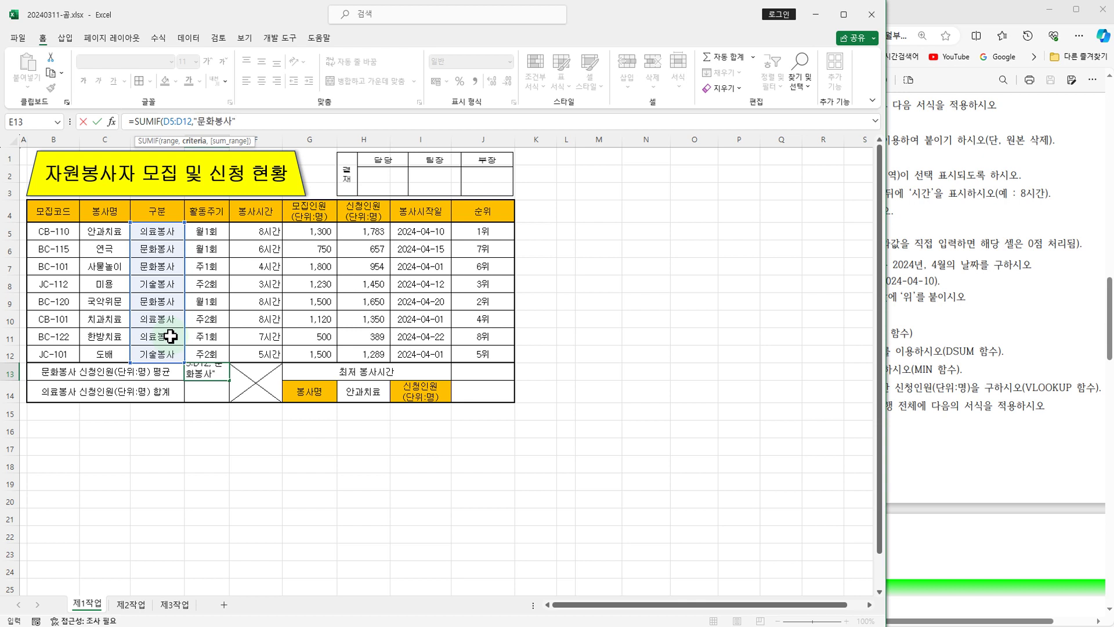
type(",")
left_click_drag(369, 231, 369, 351)
type(")")
key("Return")
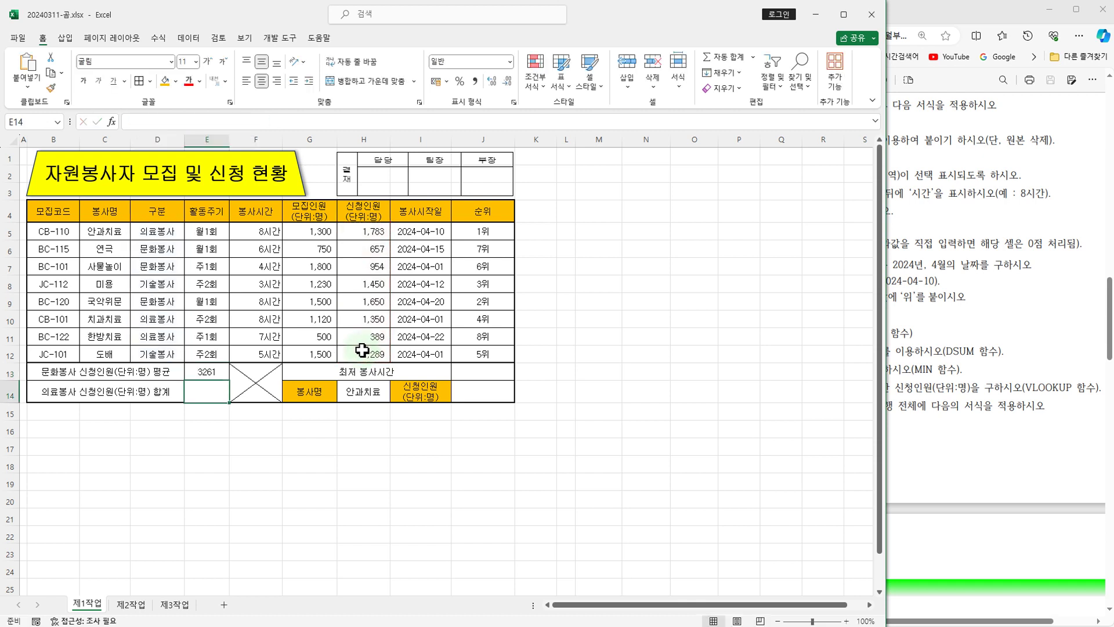
Extend the E13 formula by dividing the SUMIF result by COUNTIF(D5:D12,"문화봉사") and enter it.
left_click(212, 372)
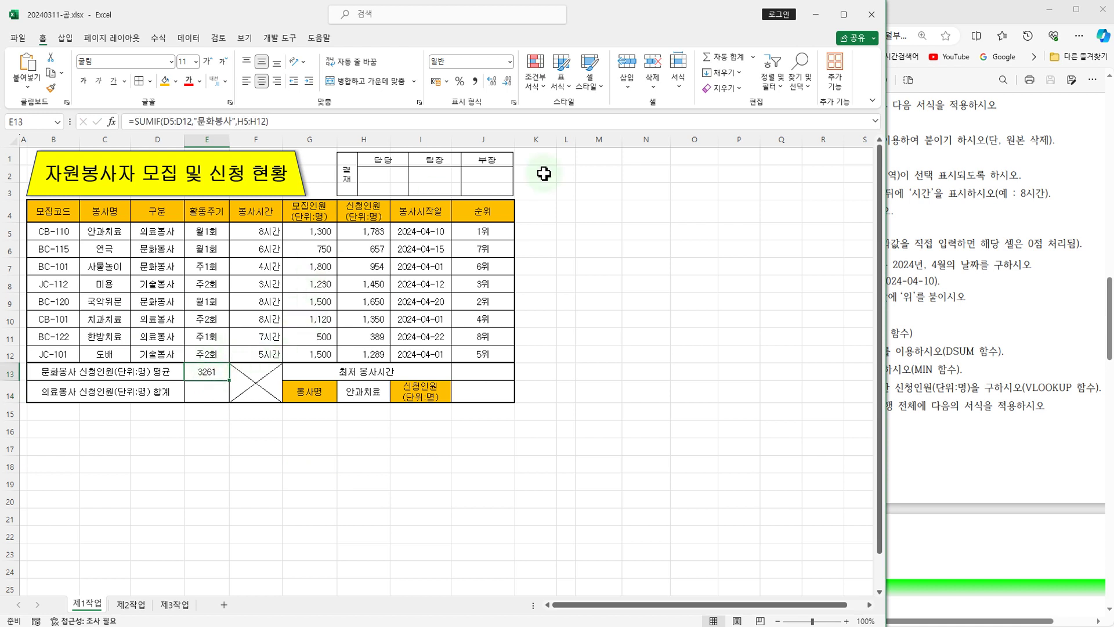
left_click(964, 347)
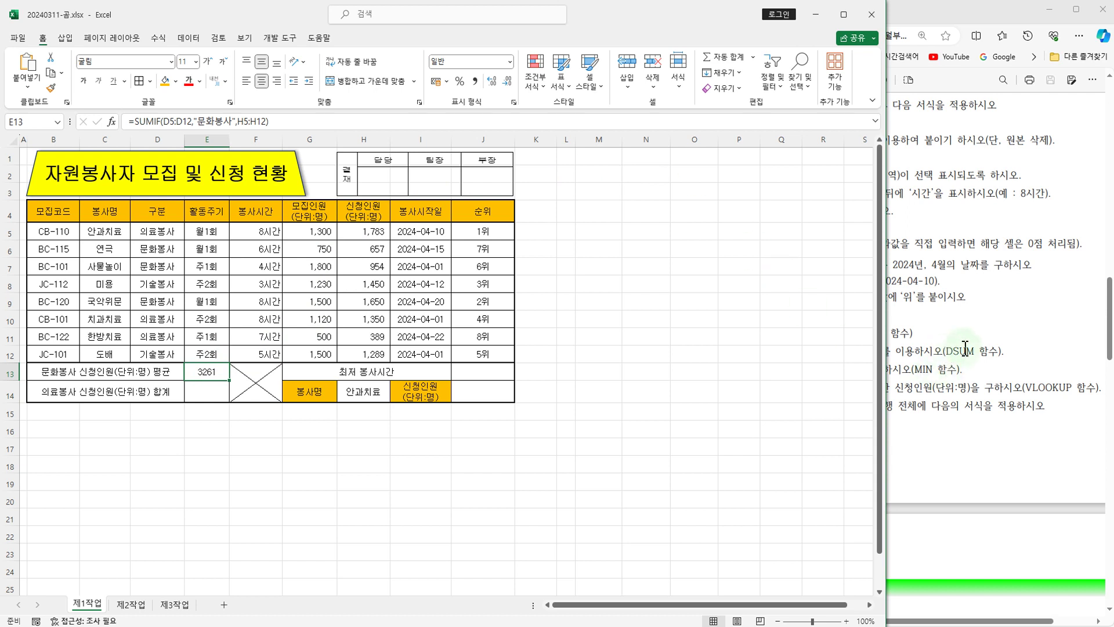
left_click(324, 120)
type("/coun")
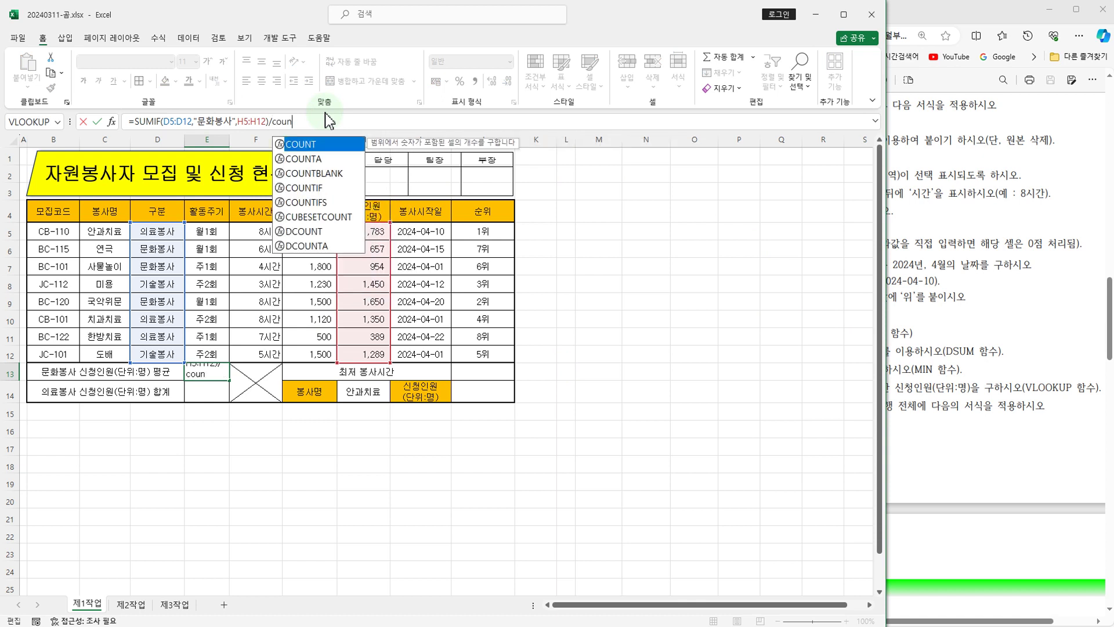
double_click(312, 188)
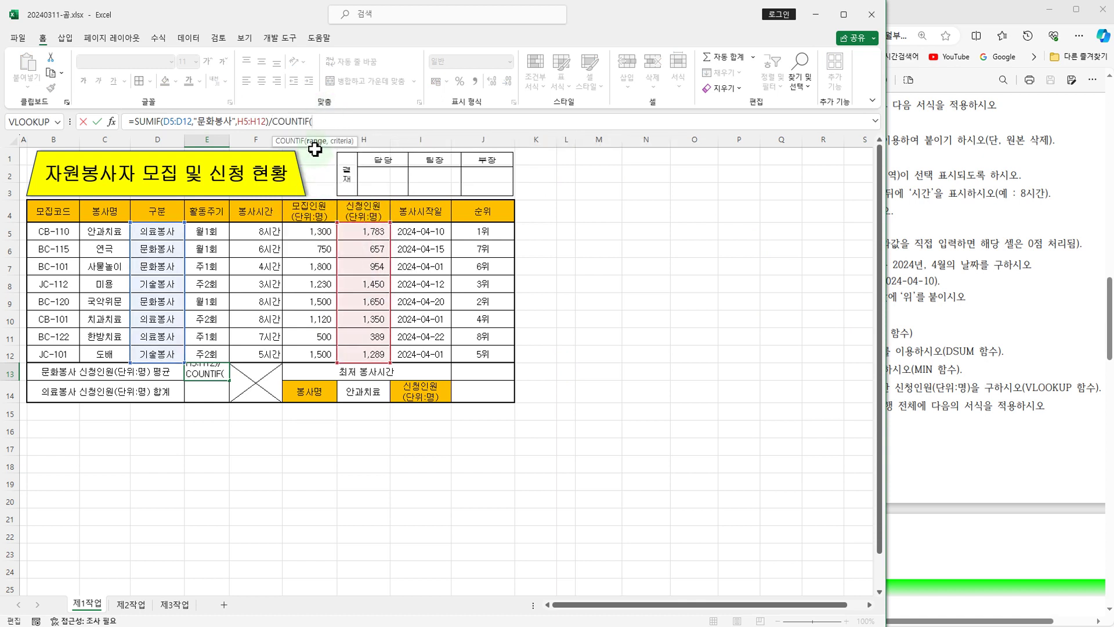
left_click_drag(157, 232, 161, 349)
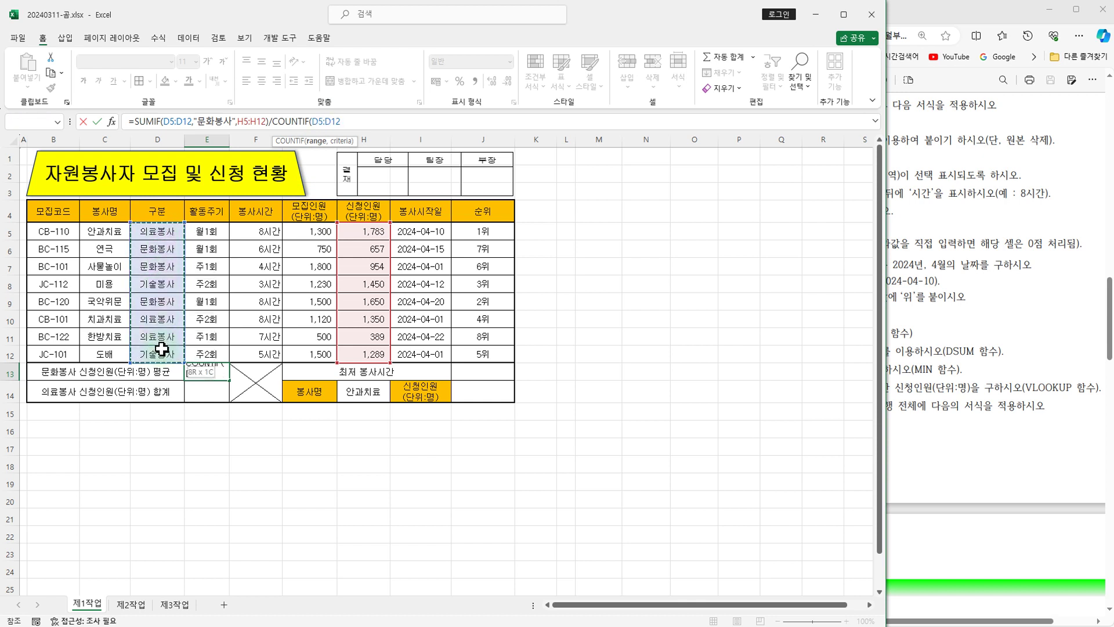
type(",\"ans")
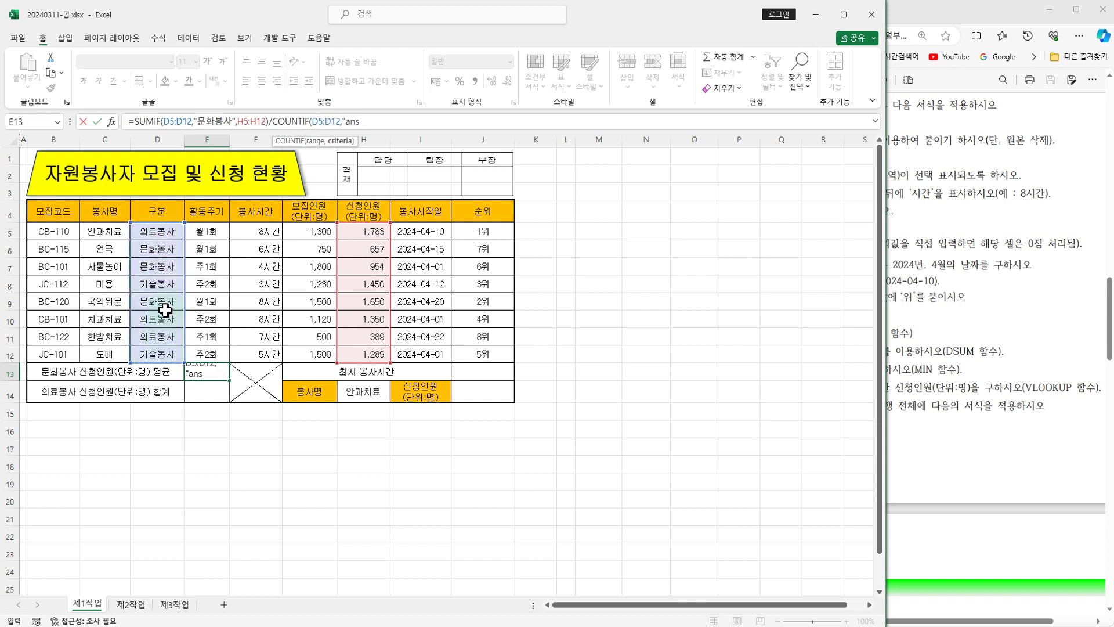
key("BackSpace")
type("문화봉사\")")
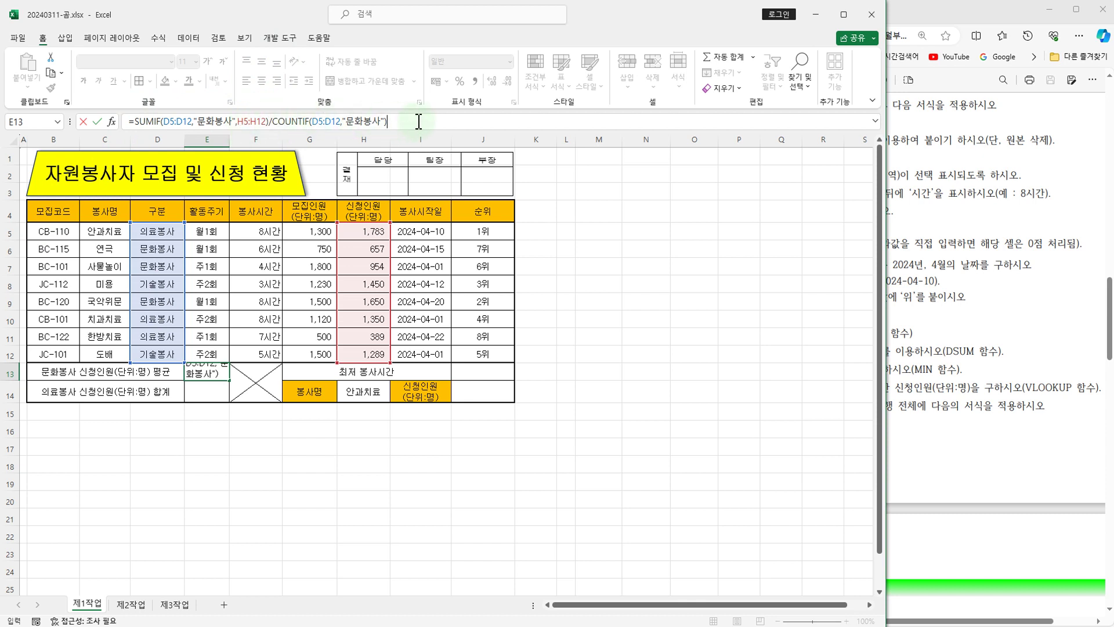
key("Return")
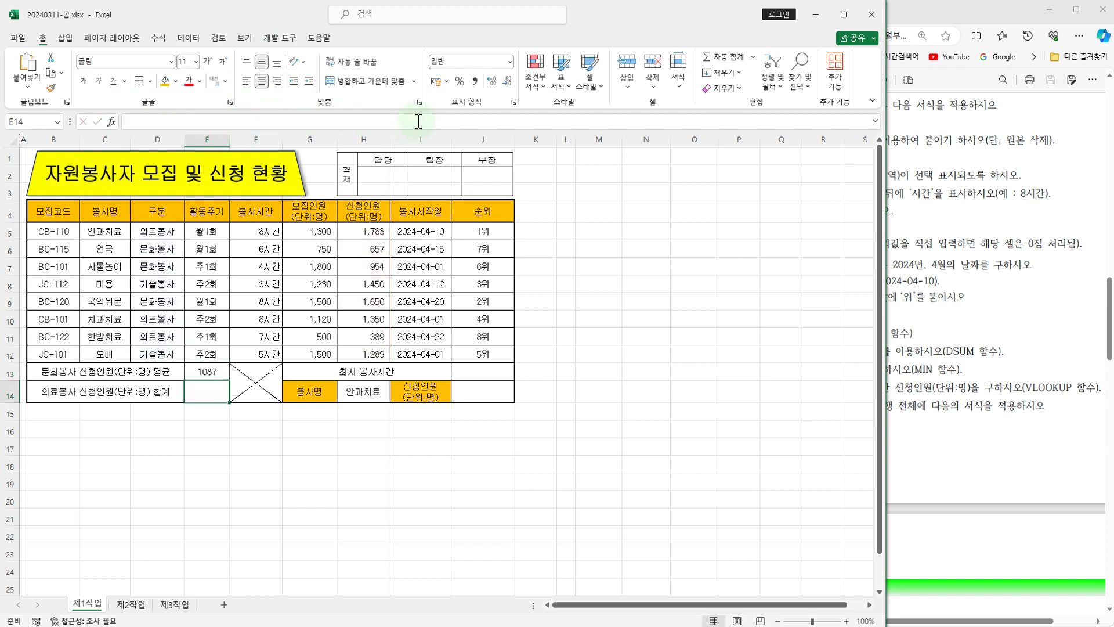
Apply the comma style to the 문화봉사 신청인원 average in E13.
left_click(210, 376)
left_click(475, 81)
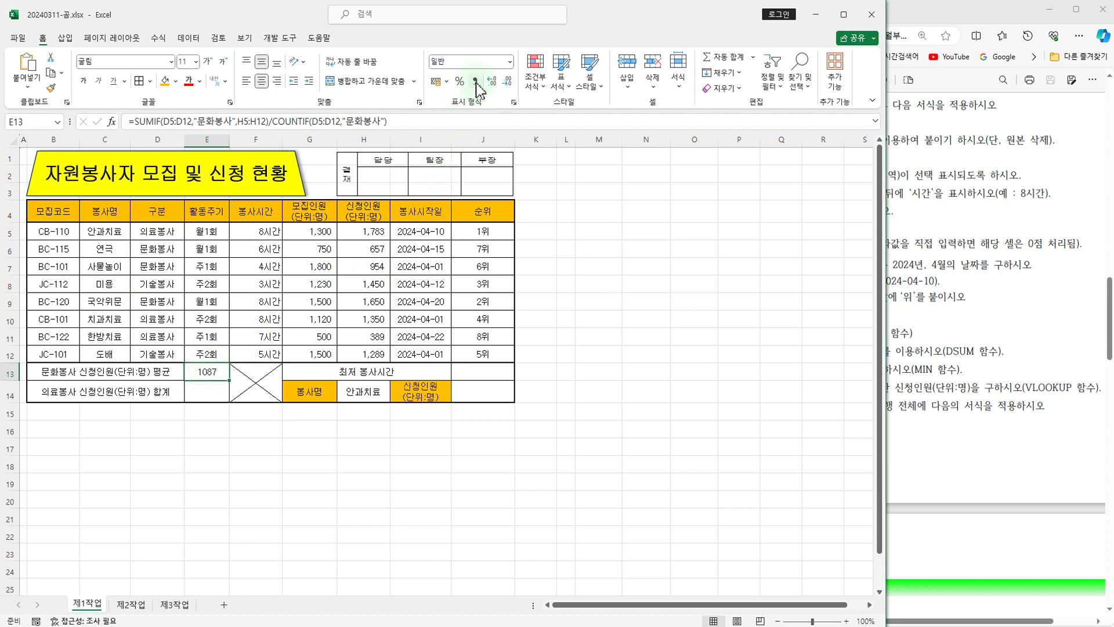
left_click(475, 81)
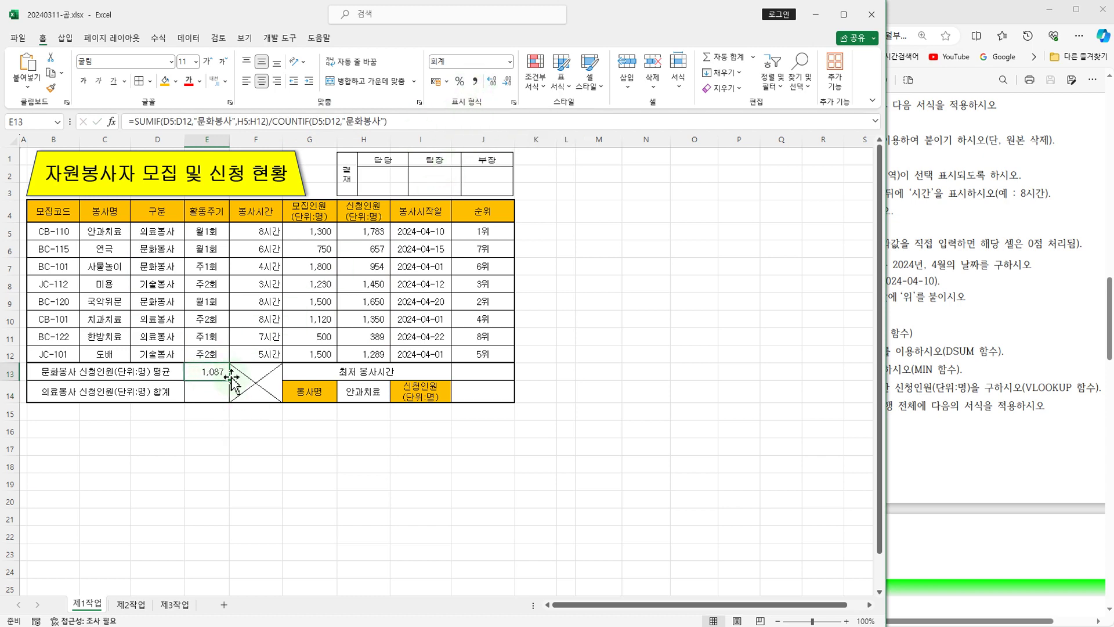
Read task (4) in the exam PDF and identify the 의료봉사 rows and their 신청인원 values for DSUM.
left_click(984, 362)
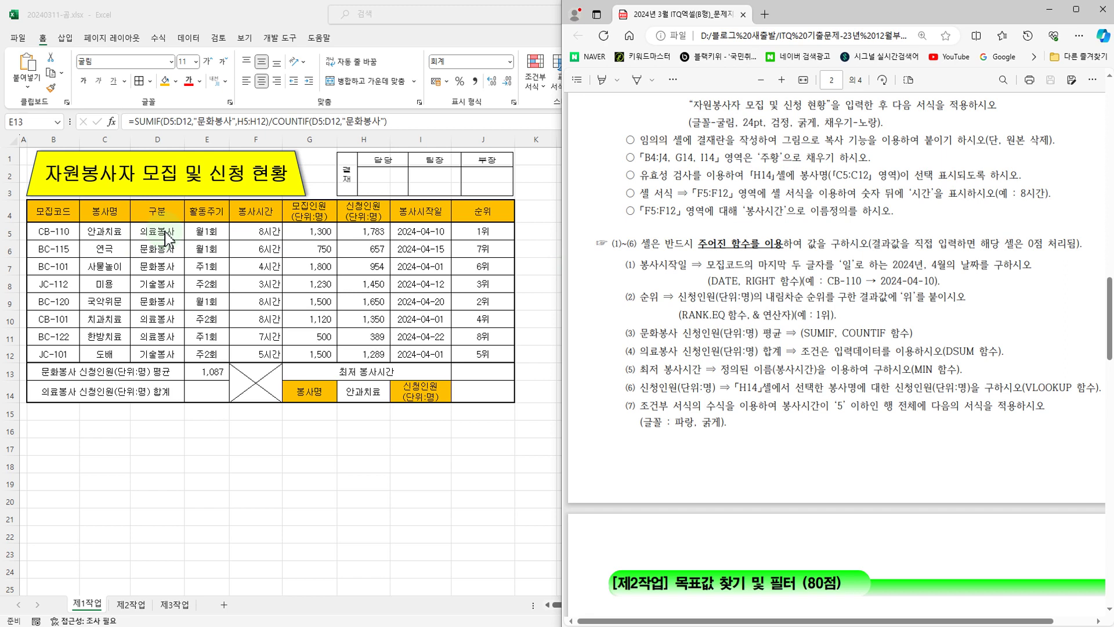
left_click_drag(125, 219, 189, 240)
left_click_drag(125, 308, 189, 351)
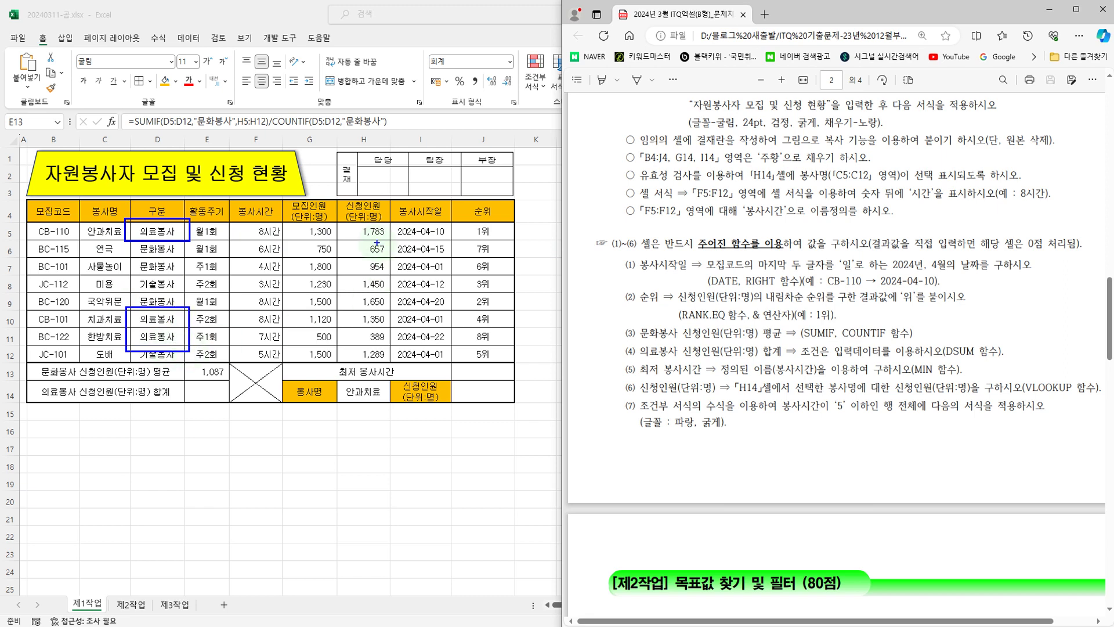
mouse_move(334, 219)
left_mouse_down()
mouse_move(365, 249)
mouse_move(398, 245)
left_mouse_up()
mouse_move(331, 304)
left_mouse_down()
mouse_move(365, 339)
mouse_move(395, 349)
left_mouse_up()
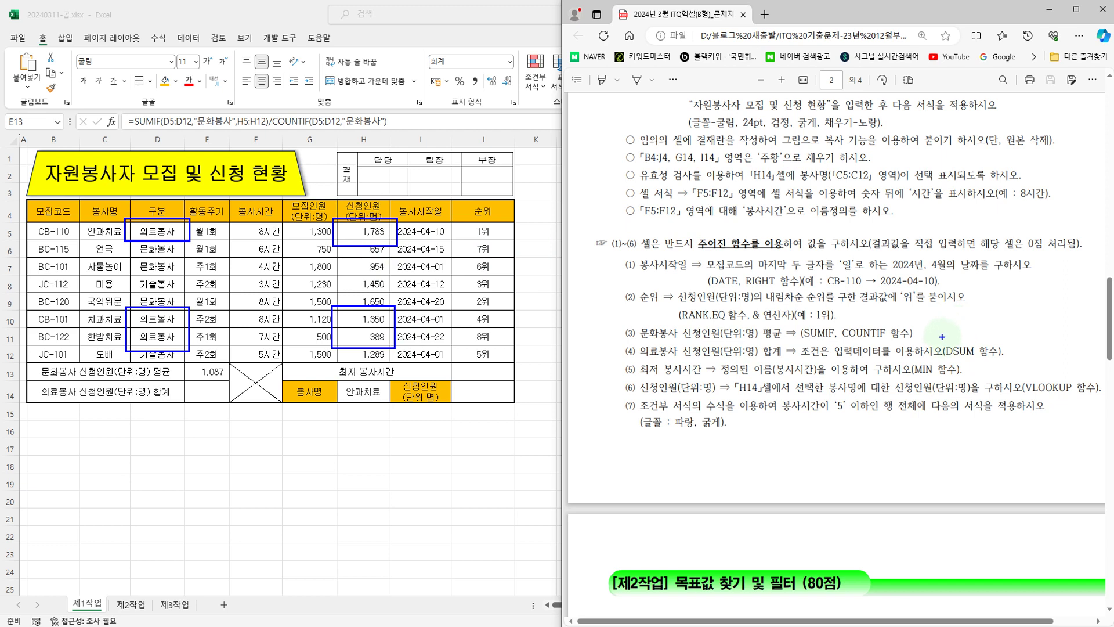
left_click_drag(931, 336, 955, 349)
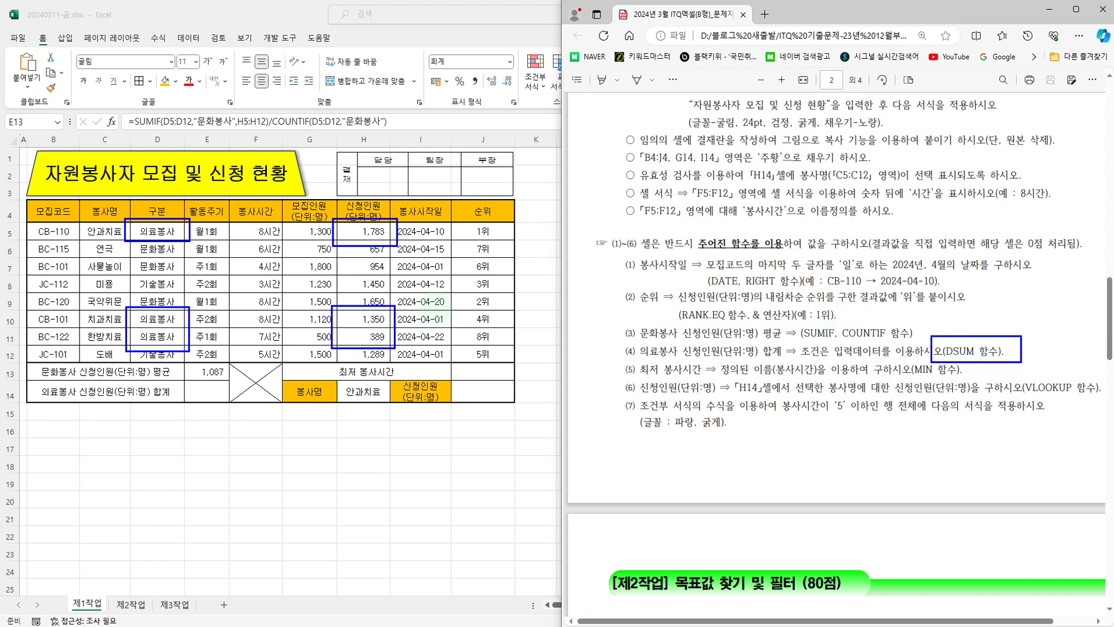
key("Escape")
Start a DSUM function in E14, the 의료봉사 신청인원 total cell, with B4:H12 as the database range.
left_click(193, 393)
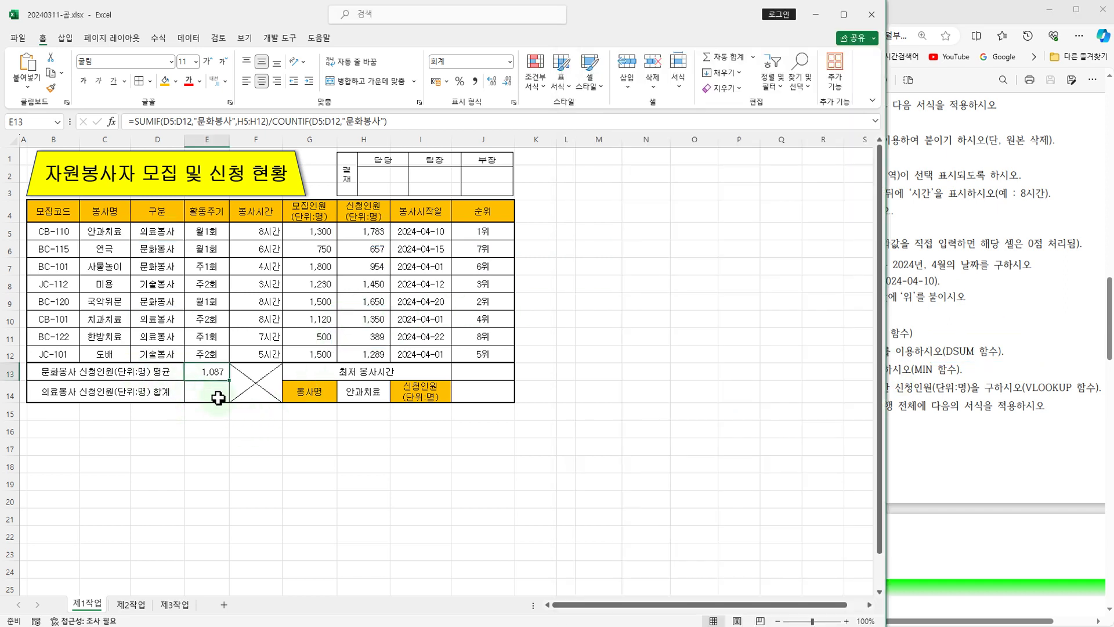
left_click(190, 119)
type("=d")
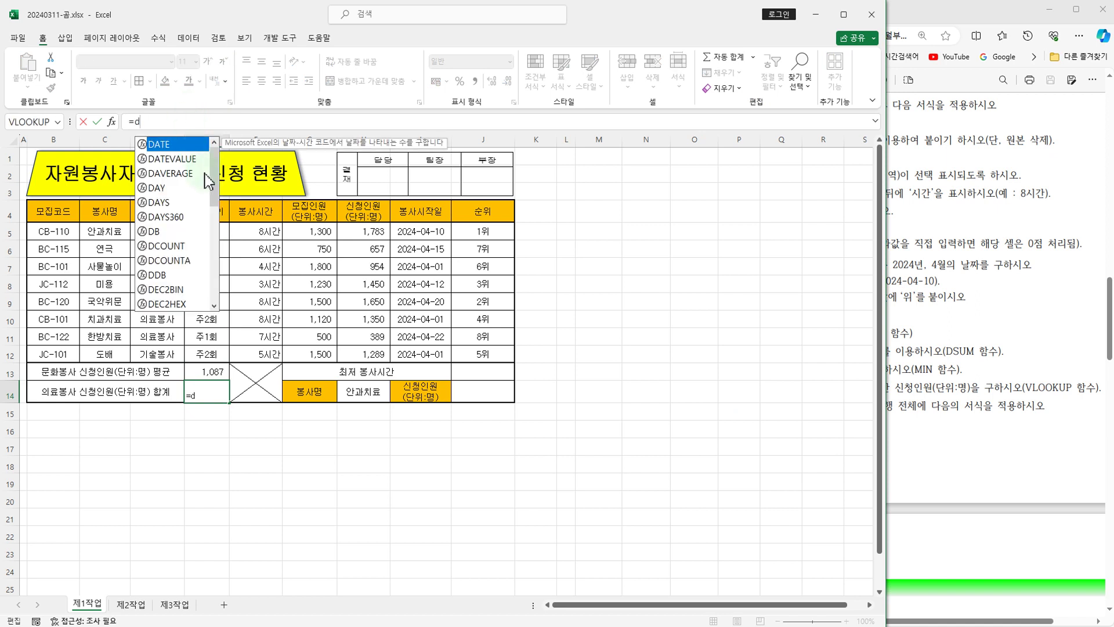
type("s")
double_click(165, 173)
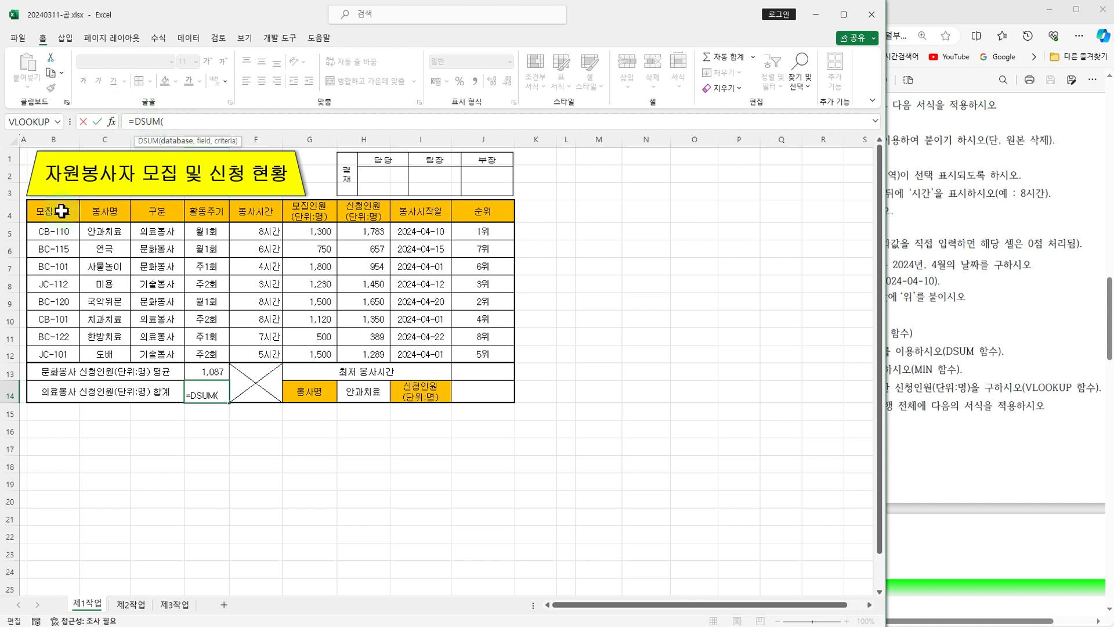
left_click_drag(62, 211, 382, 351)
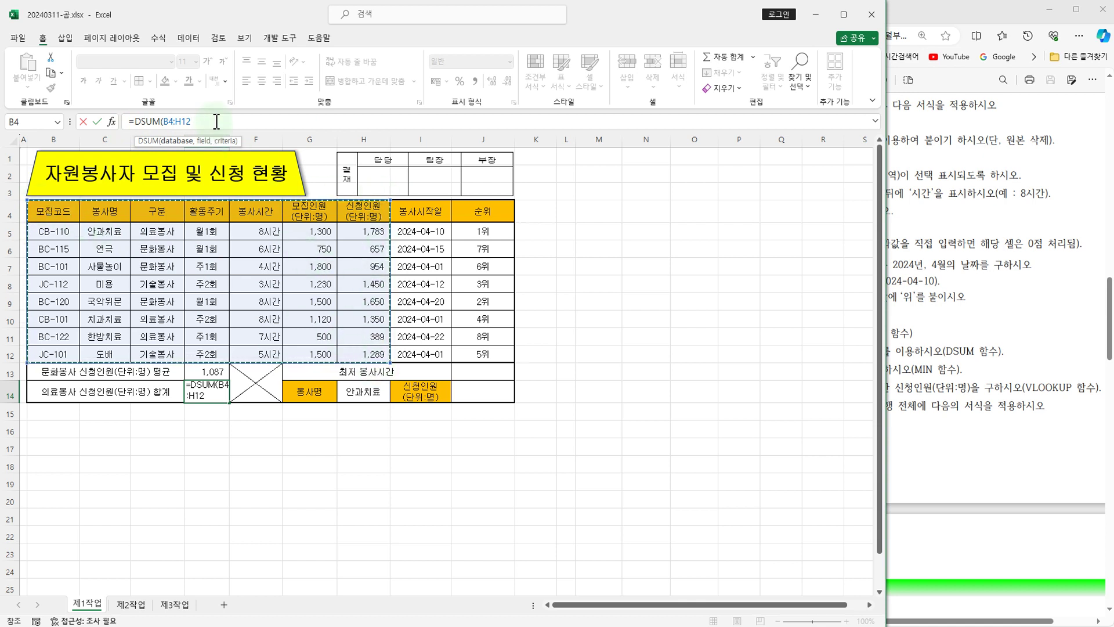
Complete the E14 formula with field 7 and criteria D4:D5, enter it, and apply the comma style to the cell.
type(",")
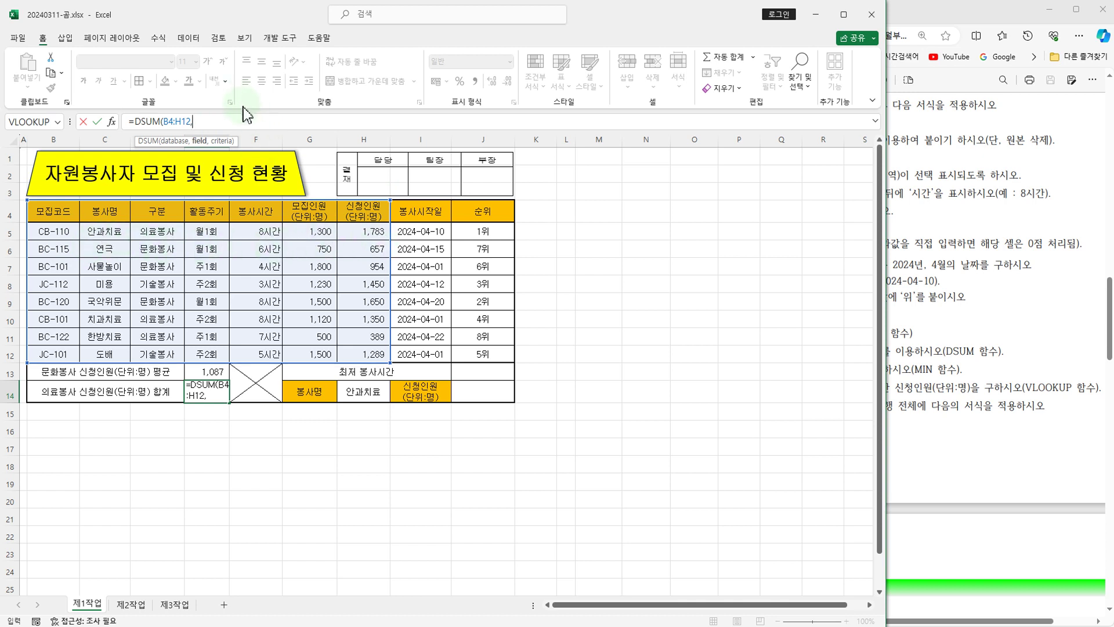
type("7,")
left_click_drag(159, 208, 165, 228)
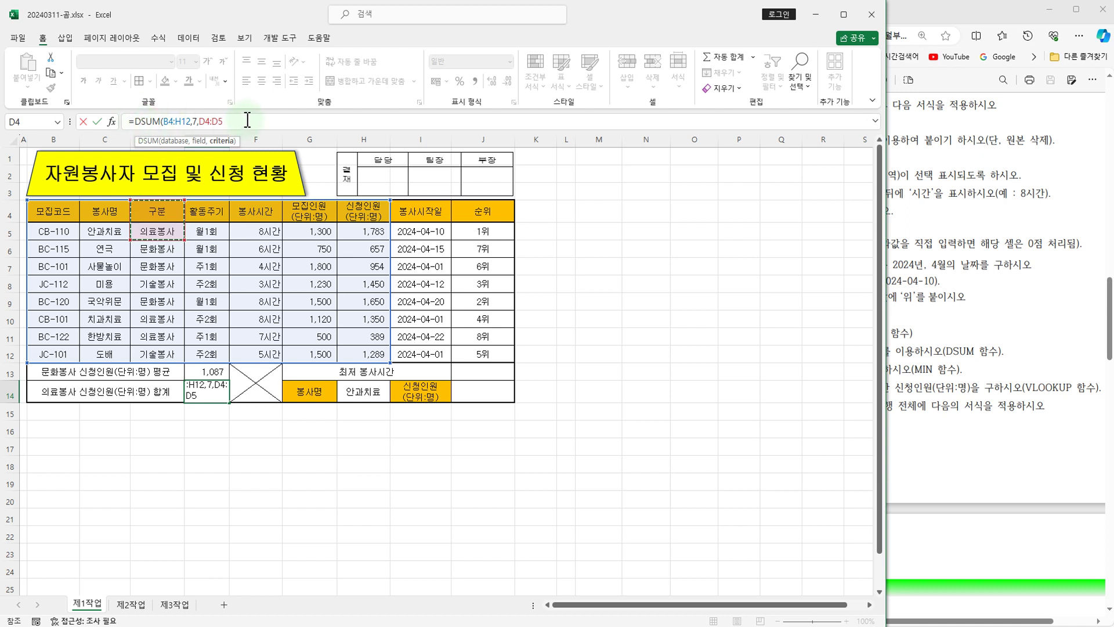
type(")")
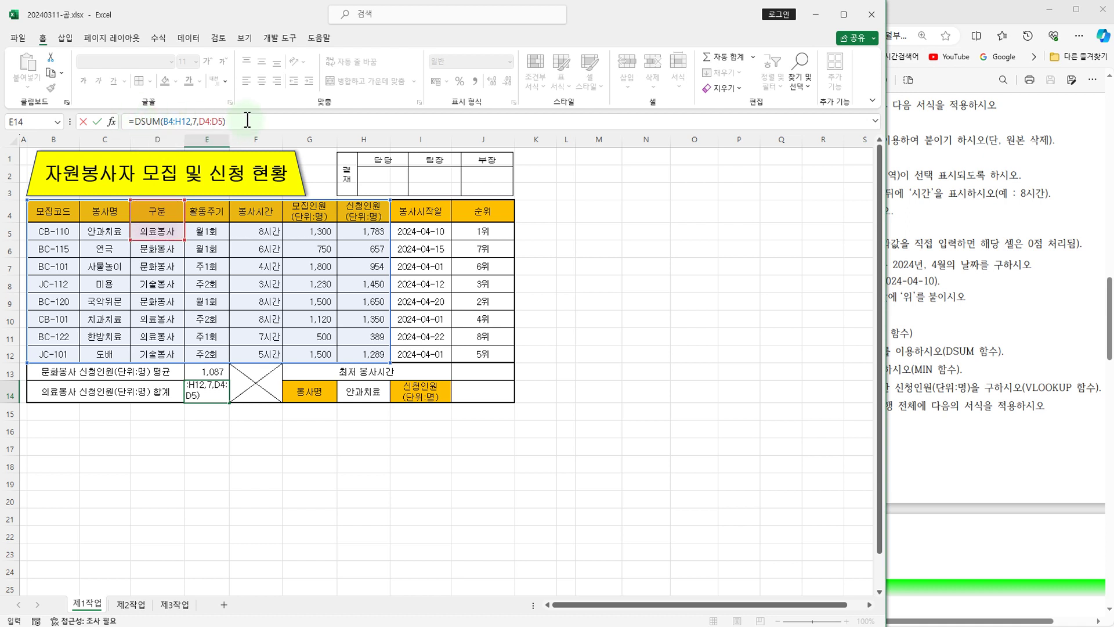
key("Return")
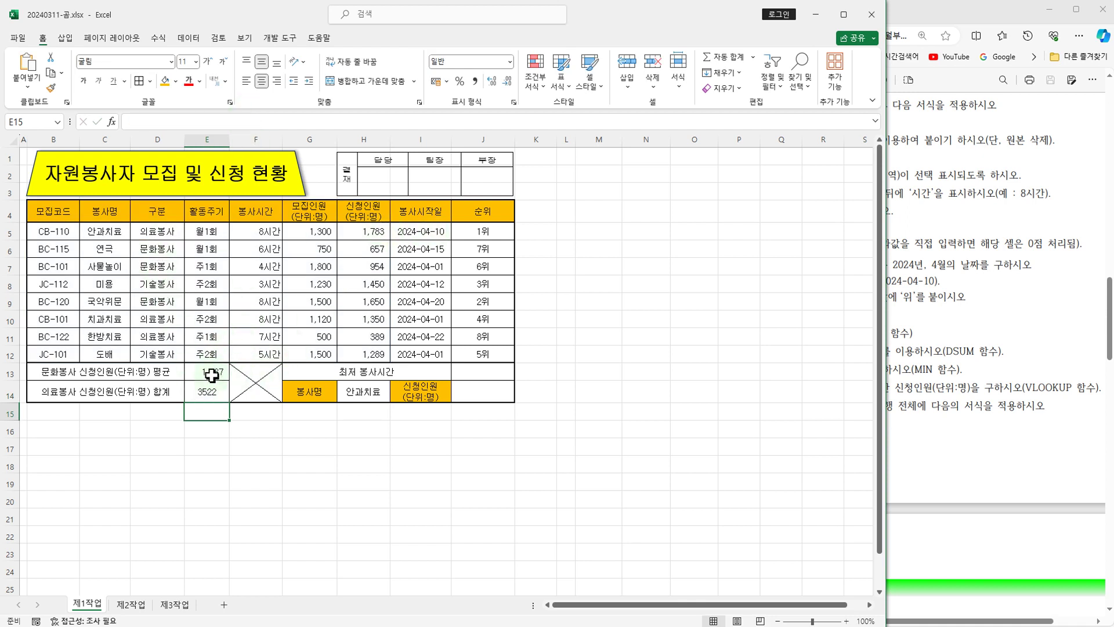
left_click(200, 391)
left_click(474, 80)
Following task (5), enter =MIN(봉사시간) in J13 for the 최저 봉사시간, using the defined name for F5:F12.
left_click(964, 355)
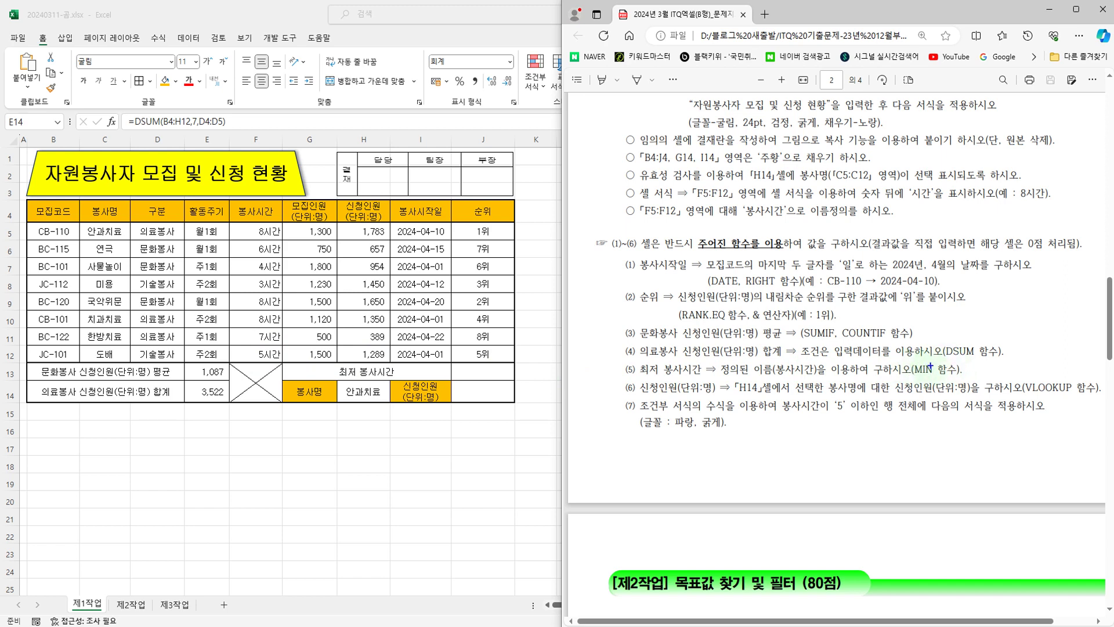
left_click_drag(911, 359, 966, 376)
left_click_drag(721, 359, 819, 379)
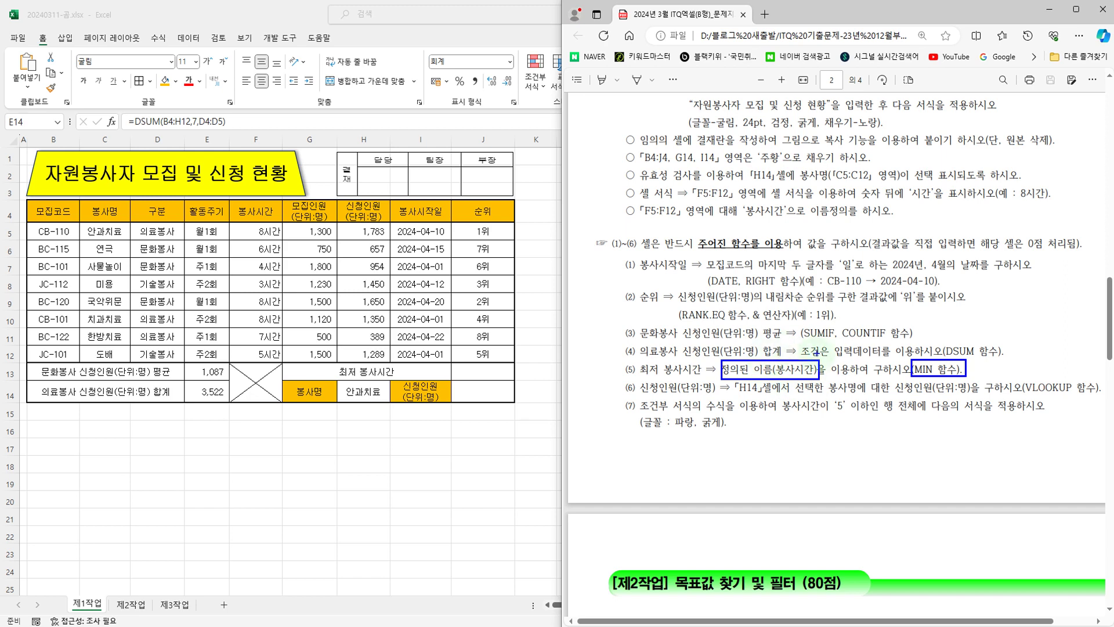
left_click(481, 377)
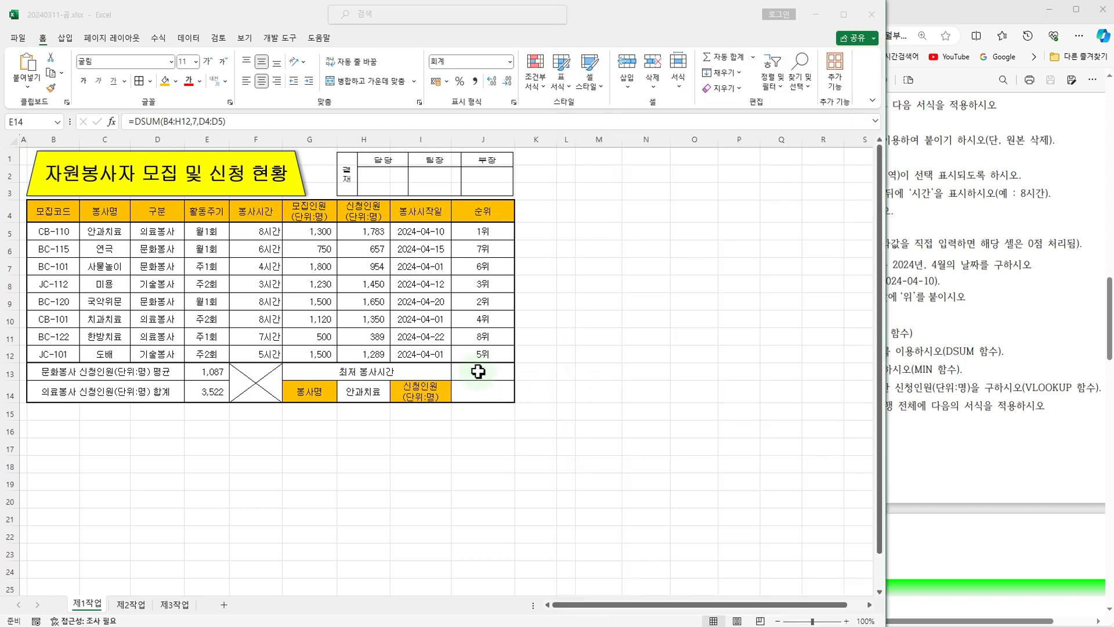
left_click(502, 376)
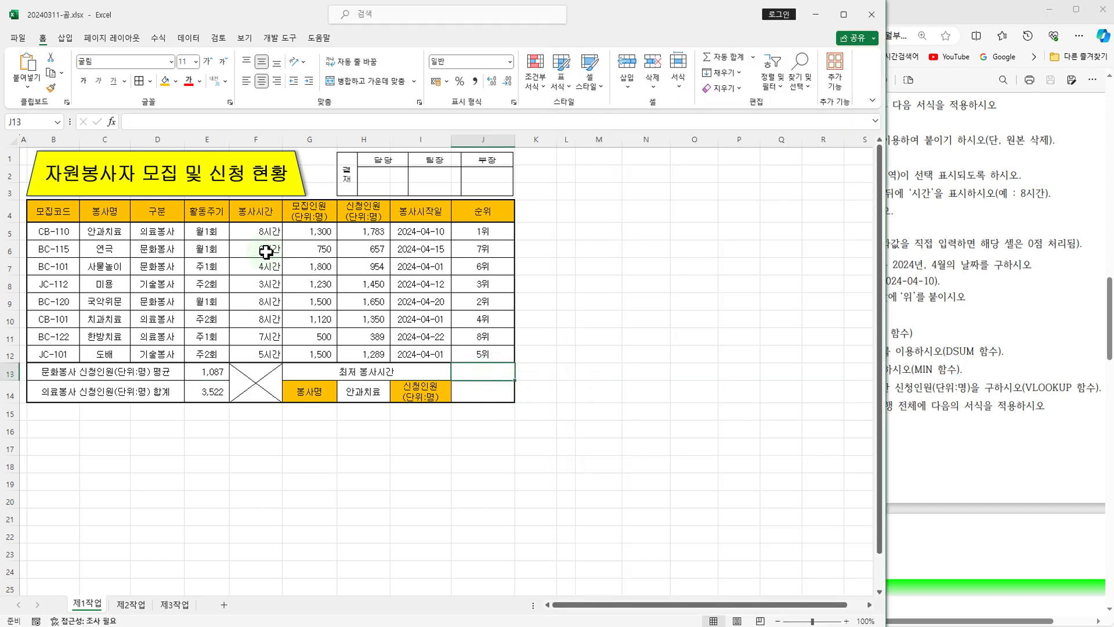
left_click(147, 119)
type("=")
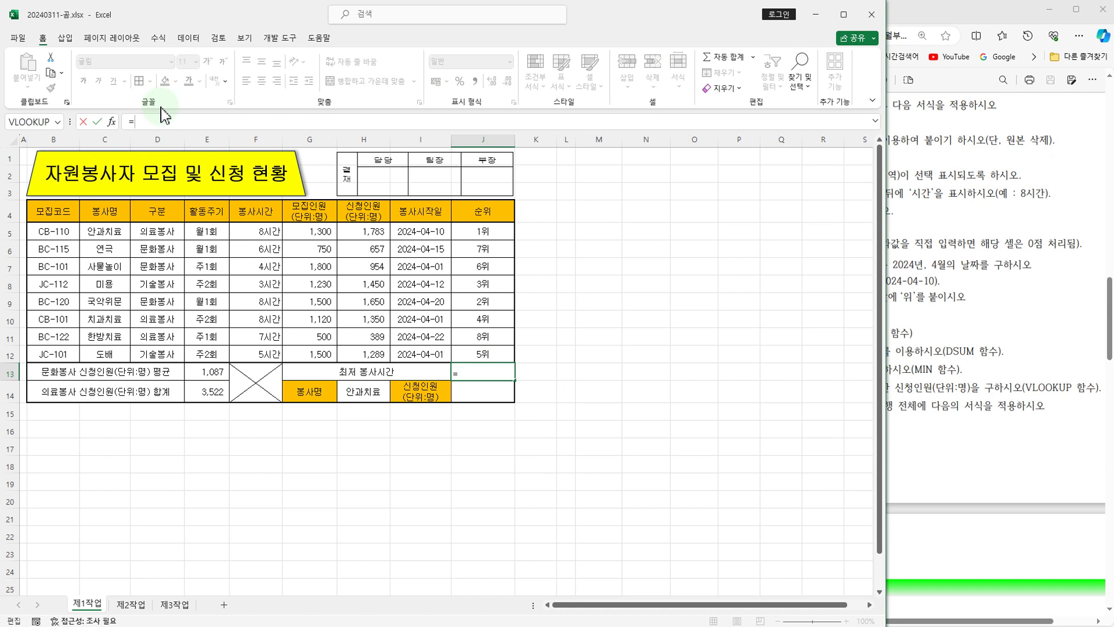
type("mi")
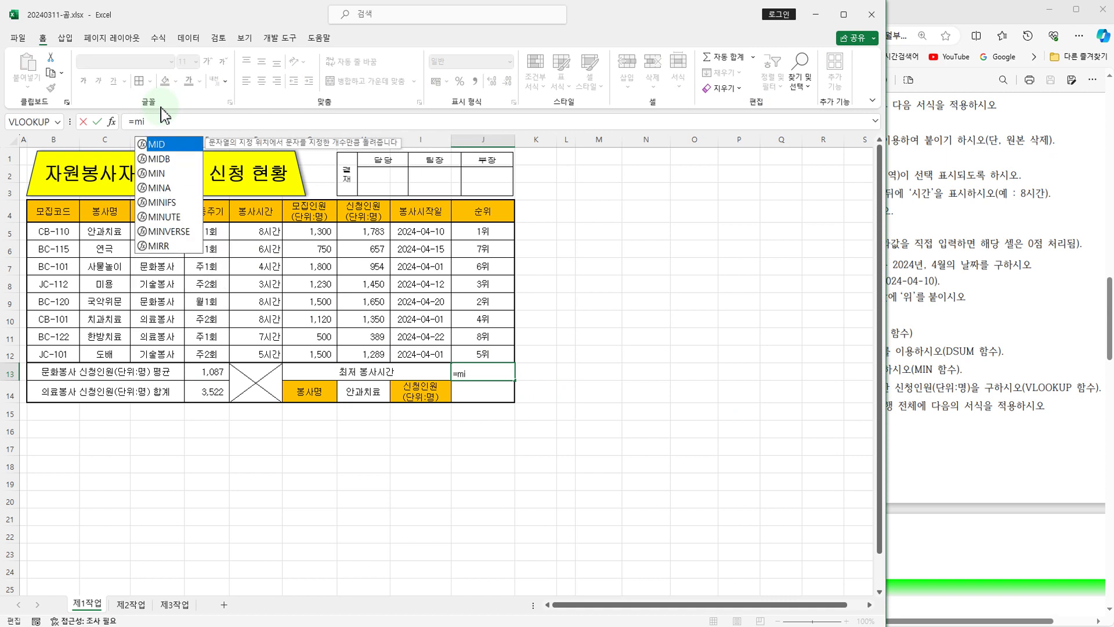
double_click(163, 173)
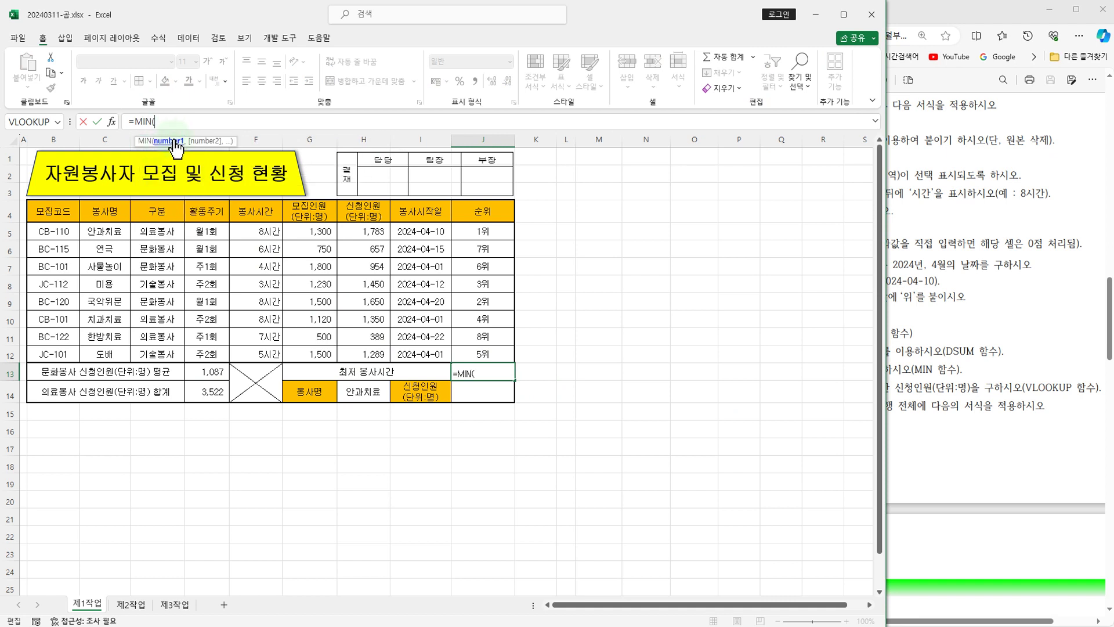
left_click_drag(262, 232, 270, 354)
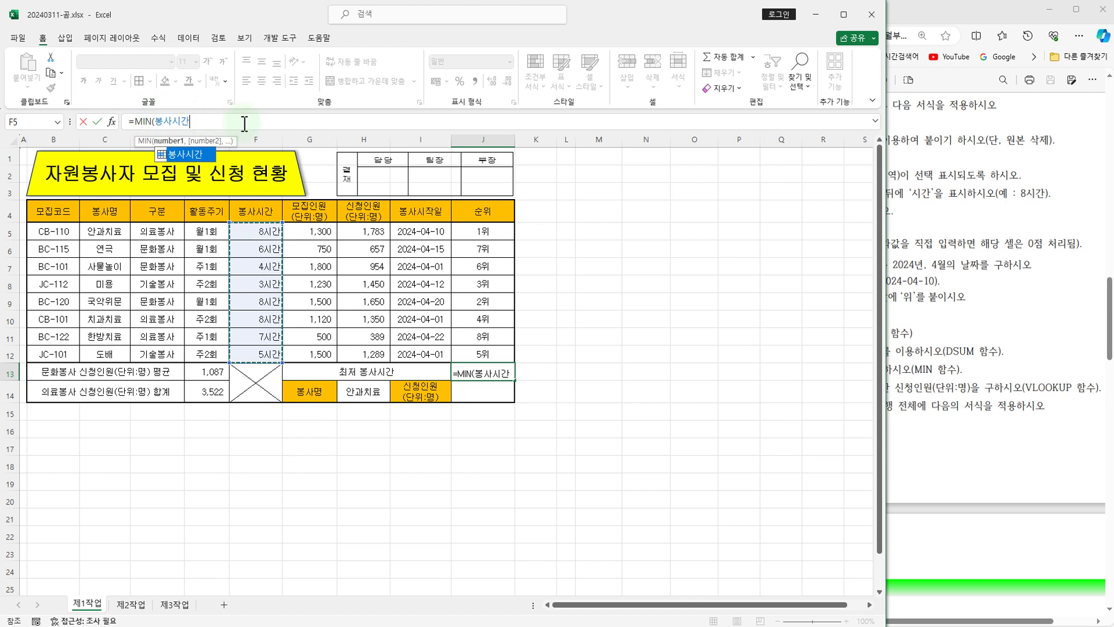
type(")")
key("Return")
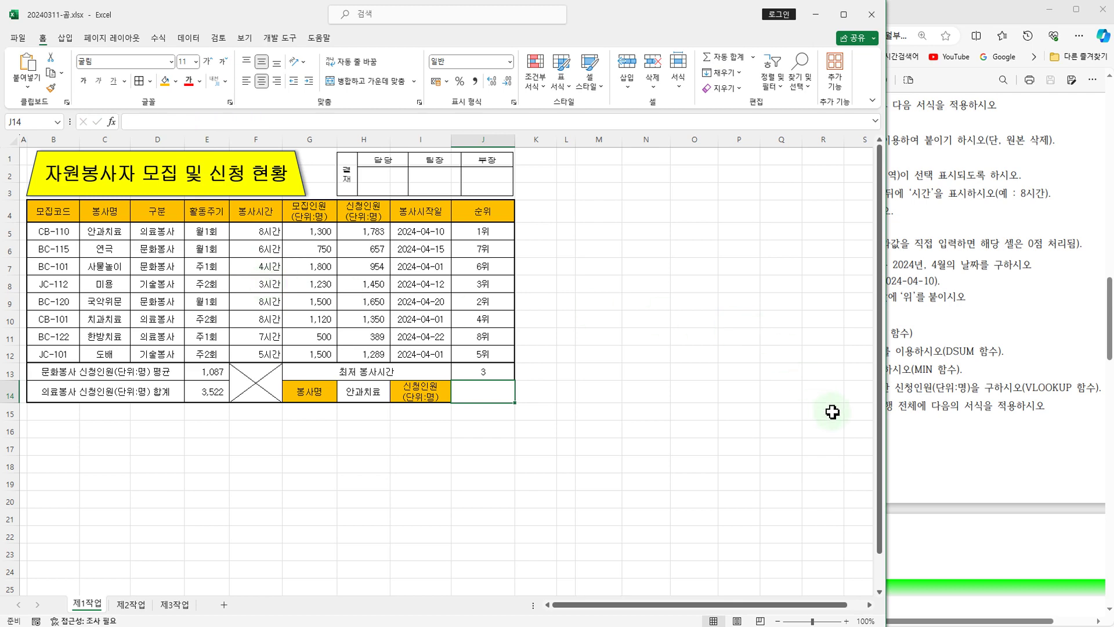
Read task (6) in the exam PDF and identify H14, the 봉사명 column and the 신청인원 column for the VLOOKUP.
left_click(969, 380)
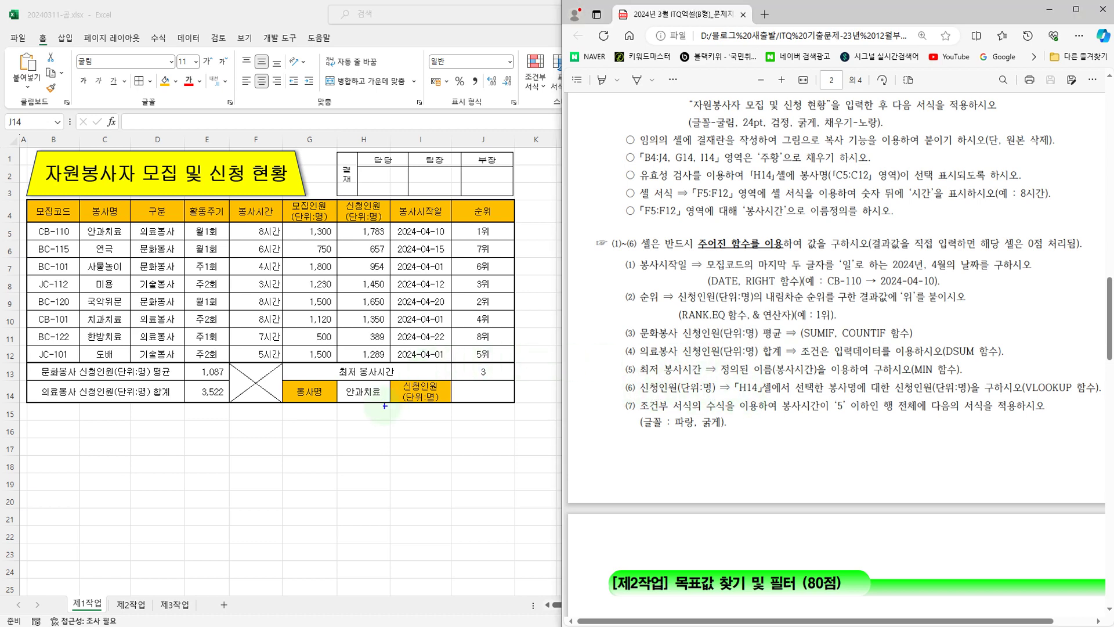
mouse_move(329, 375)
left_mouse_down()
mouse_move(354, 408)
mouse_move(398, 410)
left_mouse_up()
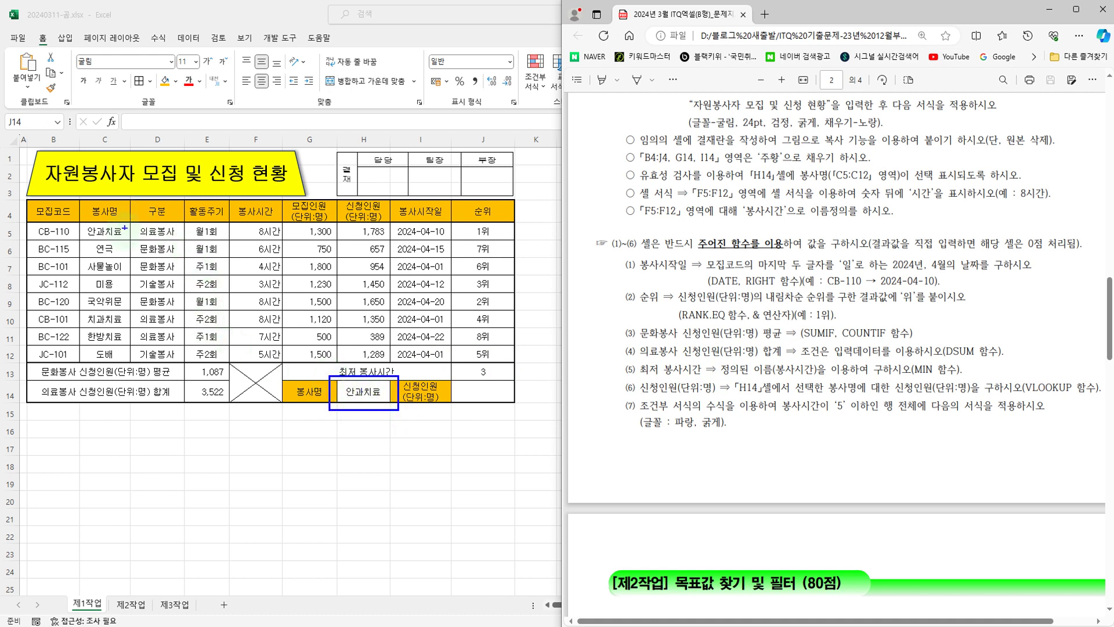
mouse_move(76, 217)
left_mouse_down()
mouse_move(102, 342)
mouse_move(137, 366)
mouse_move(267, 396)
mouse_move(329, 393)
left_mouse_up()
left_click_drag(311, 407, 328, 394)
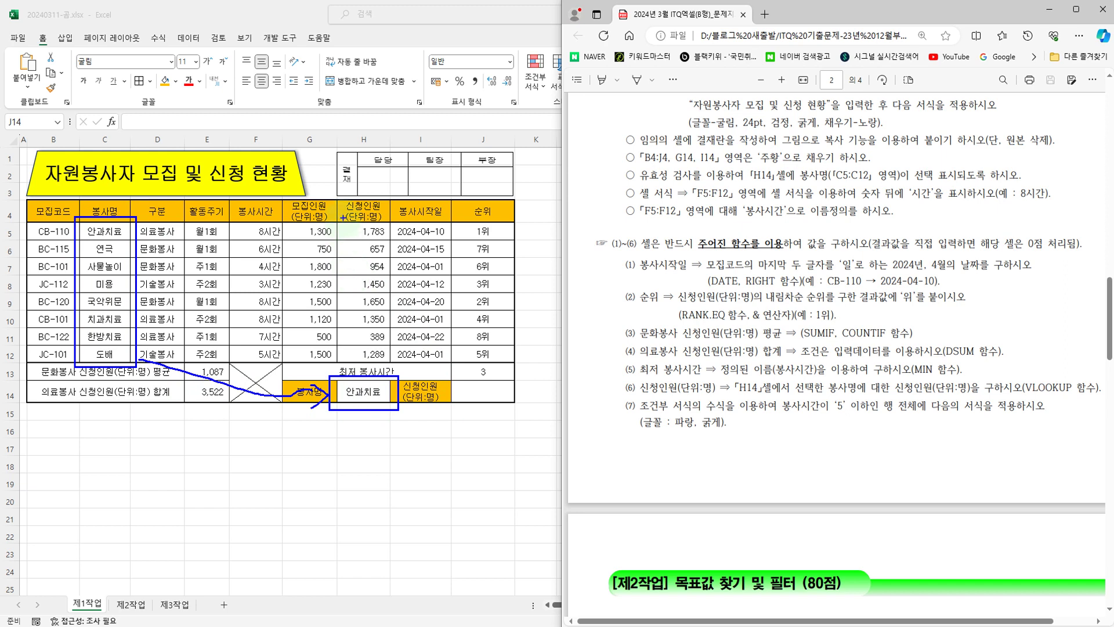
left_click_drag(328, 211, 369, 212)
mouse_move(369, 359)
left_mouse_down()
mouse_move(396, 362)
mouse_move(401, 350)
mouse_move(464, 390)
left_mouse_up()
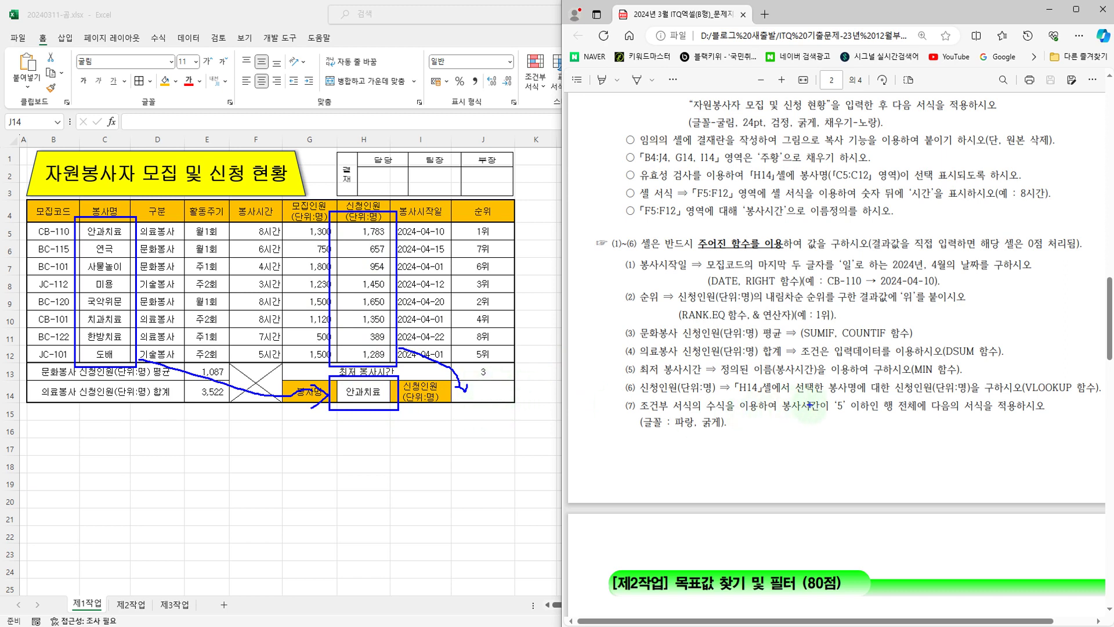
left_click_drag(1008, 369, 1110, 397)
key("Escape")
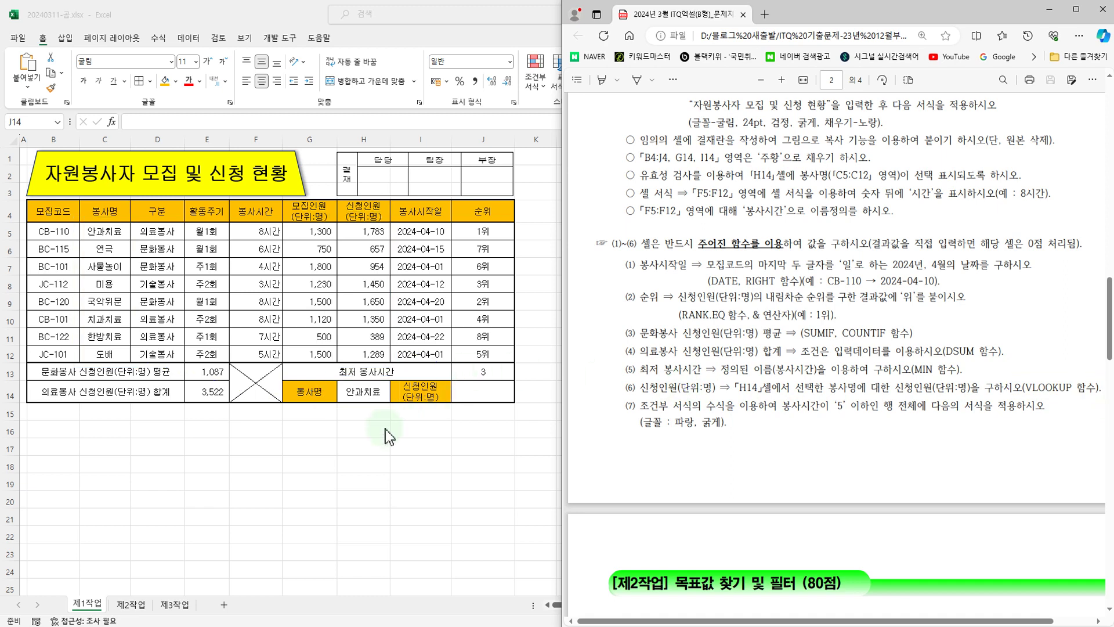
Start a VLOOKUP in J14, the 신청인원 result cell, with H14 as the lookup value and C5:H12 as the table.
left_click(472, 393)
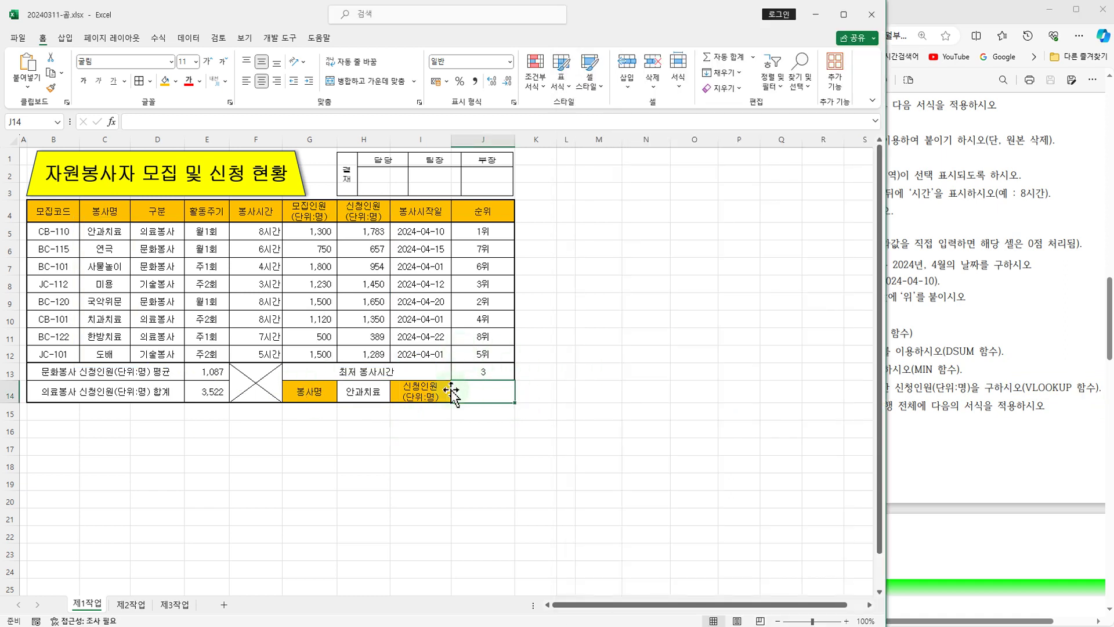
left_click(160, 120)
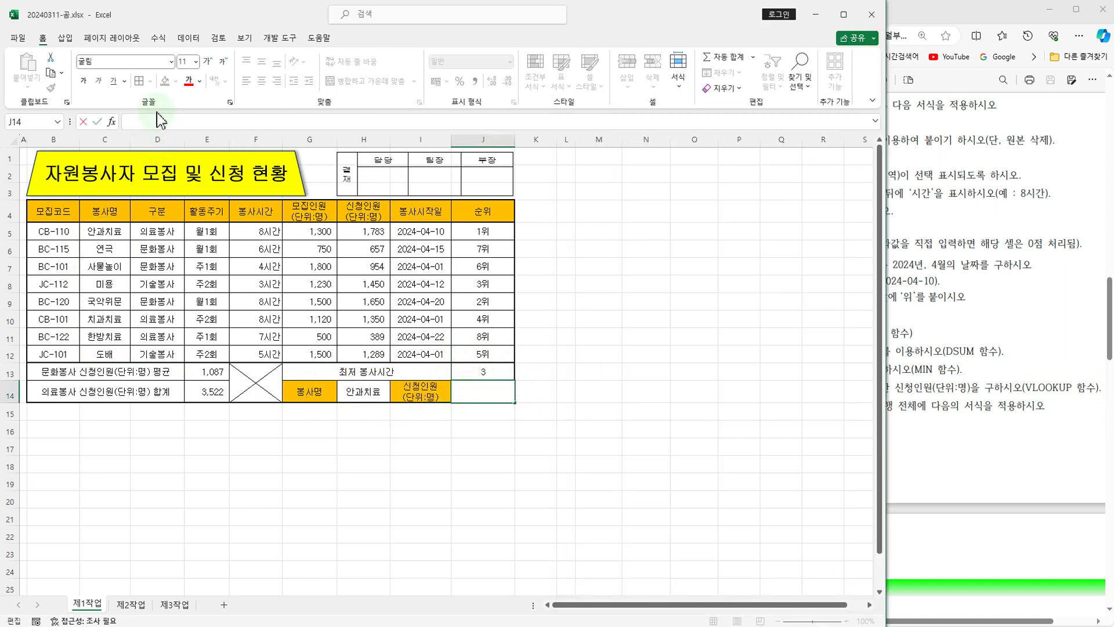
type("=vl")
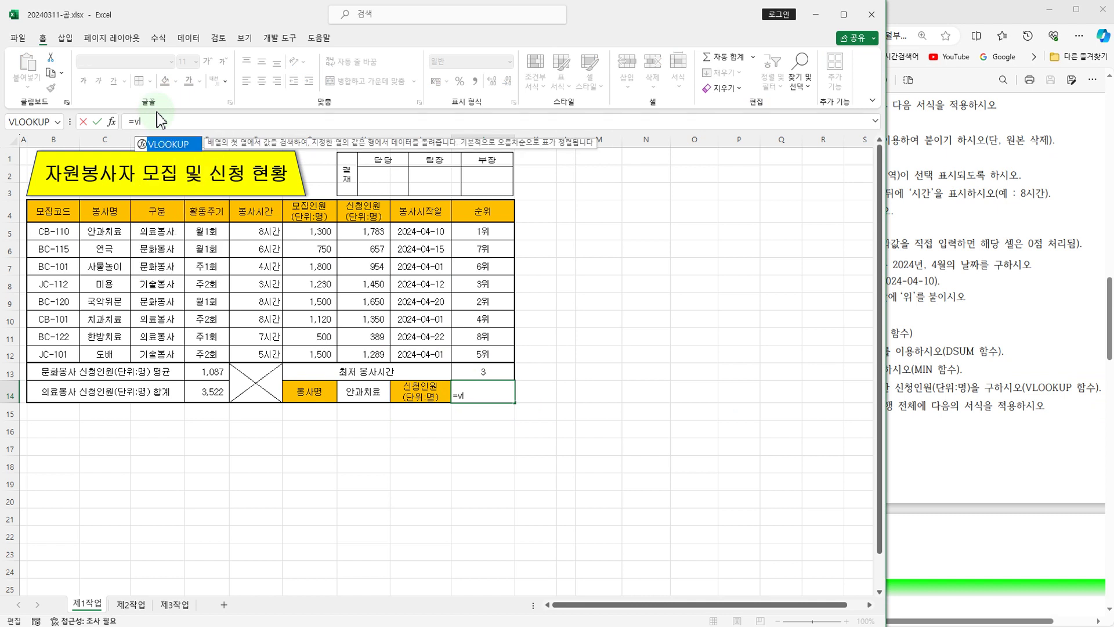
double_click(165, 142)
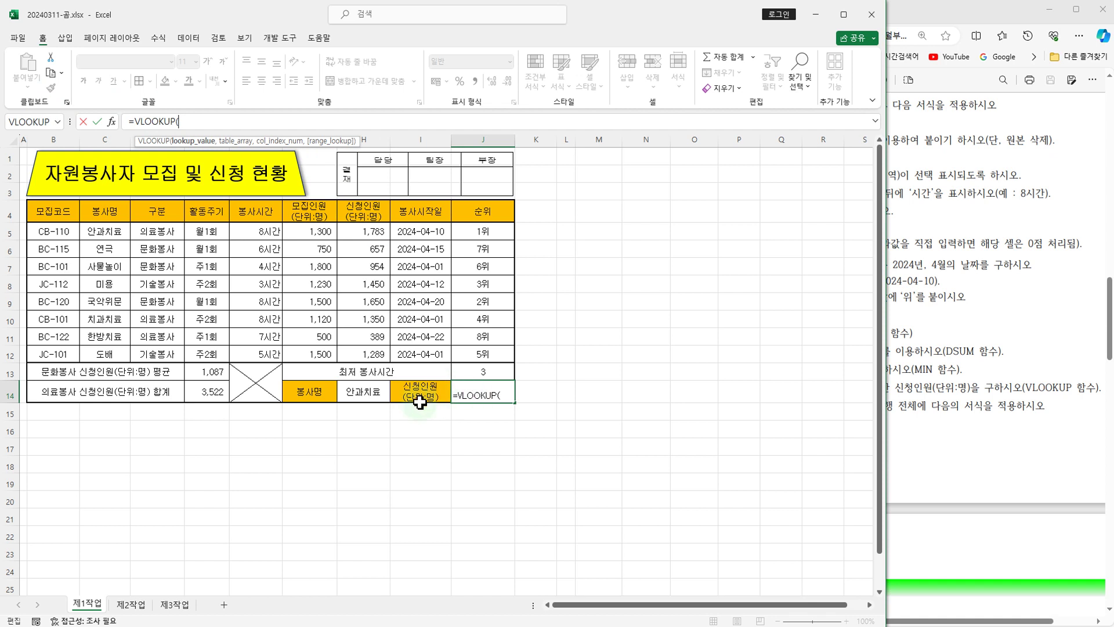
left_click(362, 391)
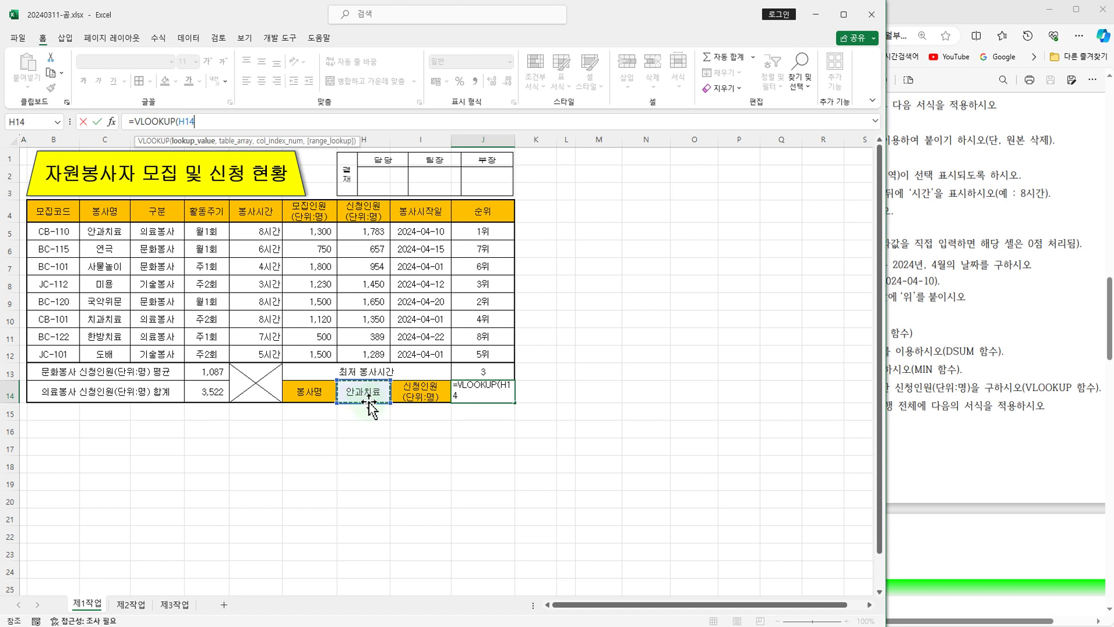
type(",")
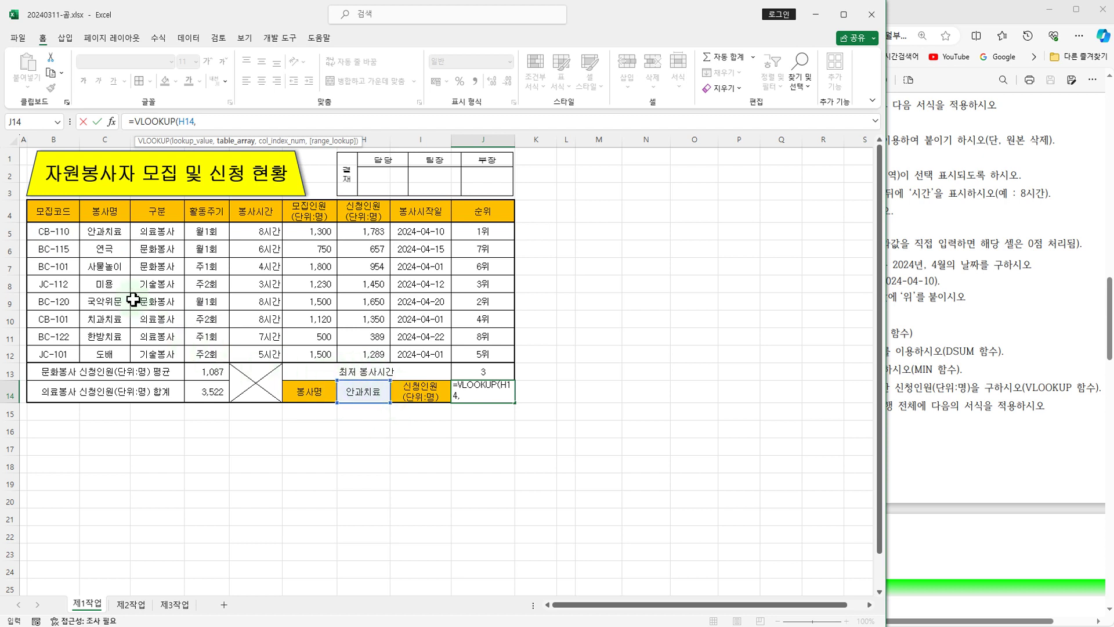
left_click_drag(100, 231, 378, 354)
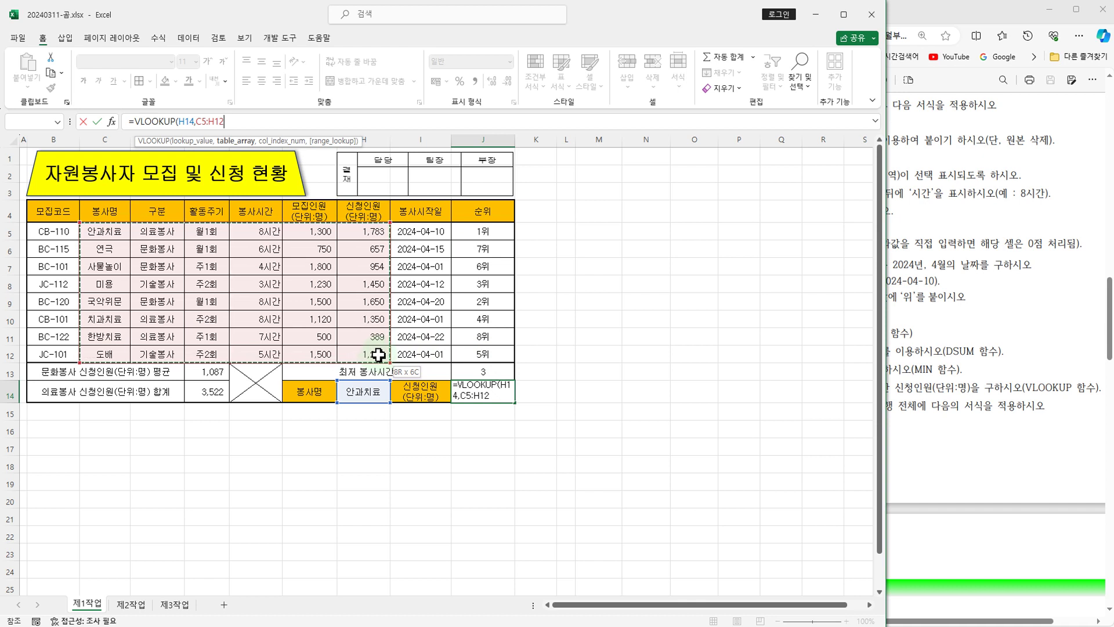
left_click_drag(379, 355, 378, 355)
Complete the J14 VLOOKUP with column index 6 and FALSE for an exact match, enter it, and apply the comma style.
type(",6")
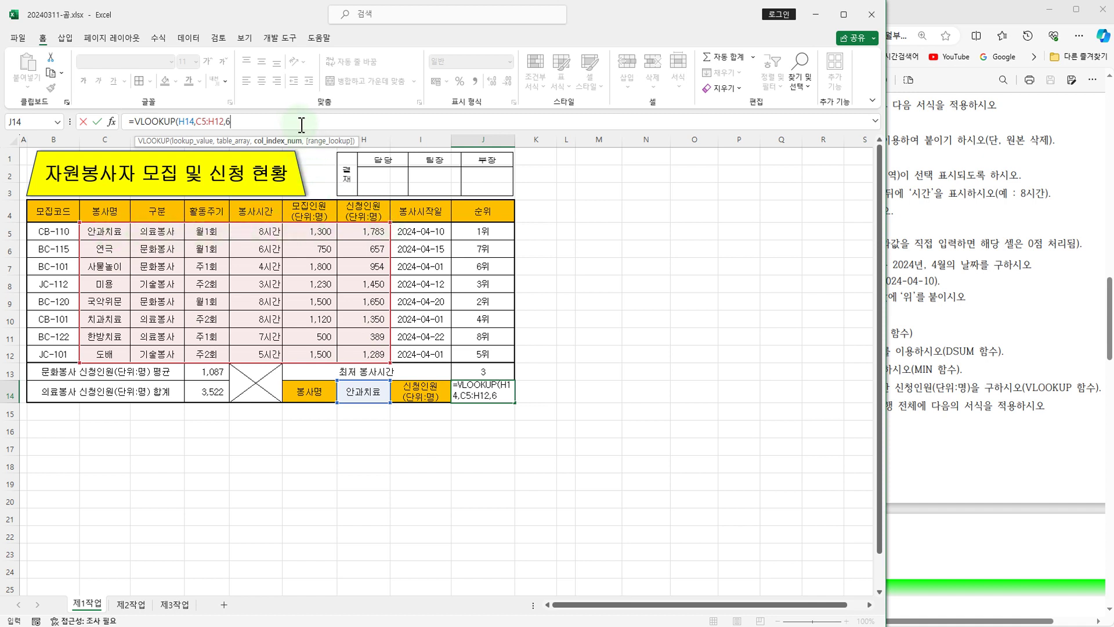
type(",")
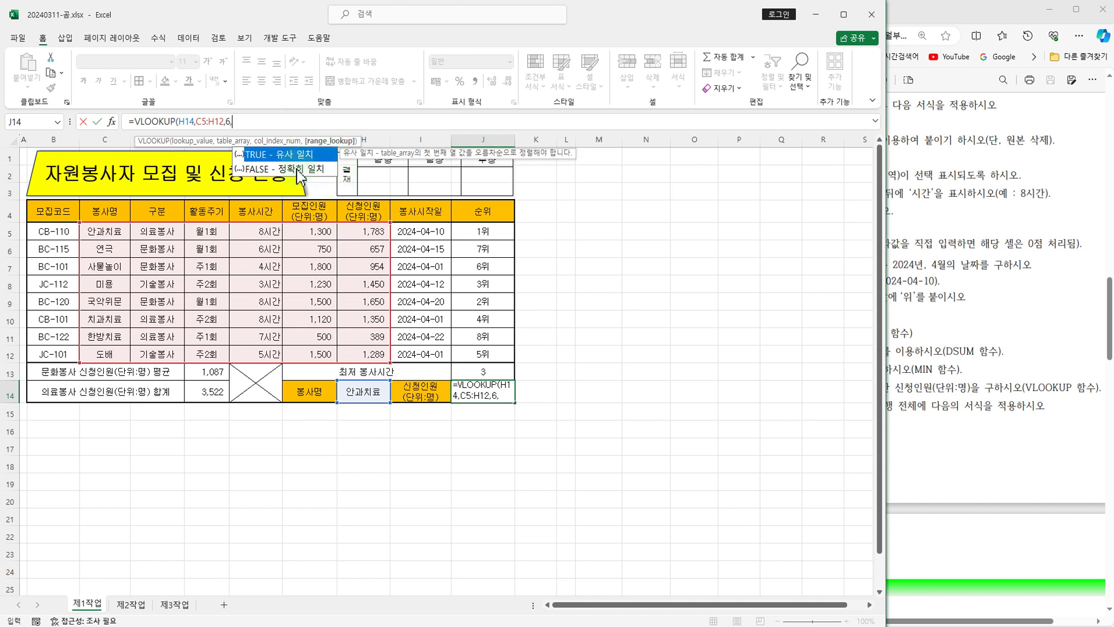
double_click(298, 169)
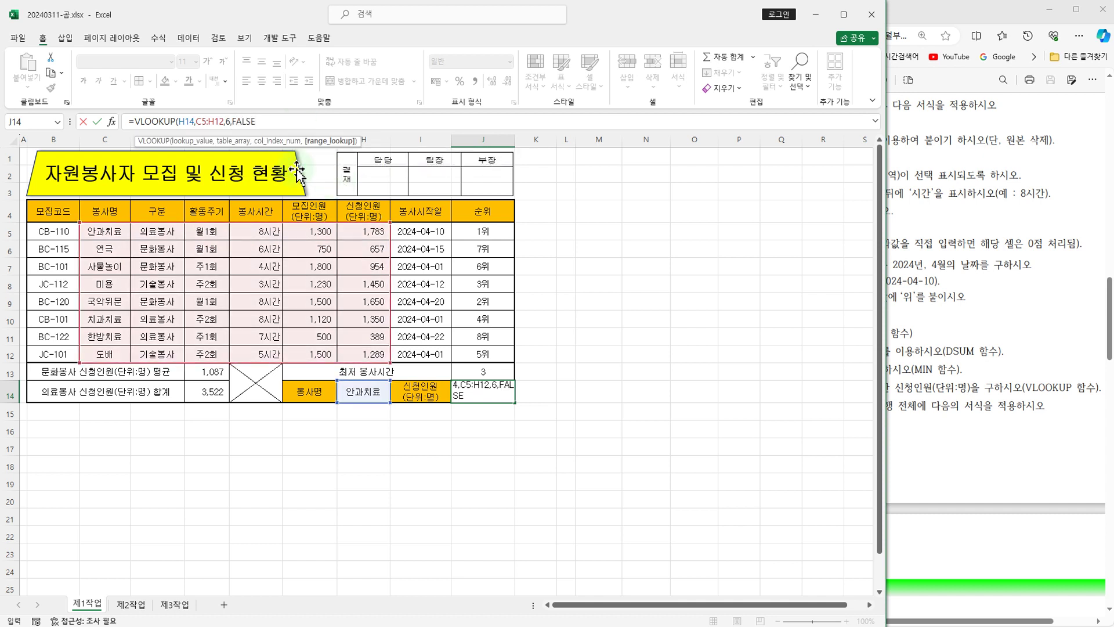
type(")")
key("Return")
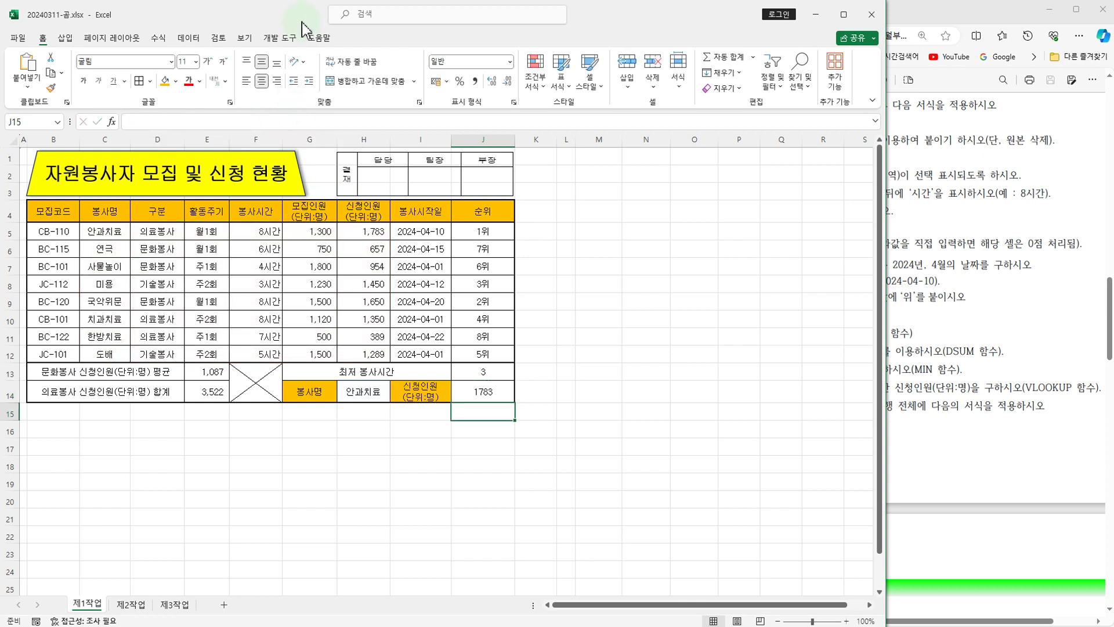
left_click(468, 392)
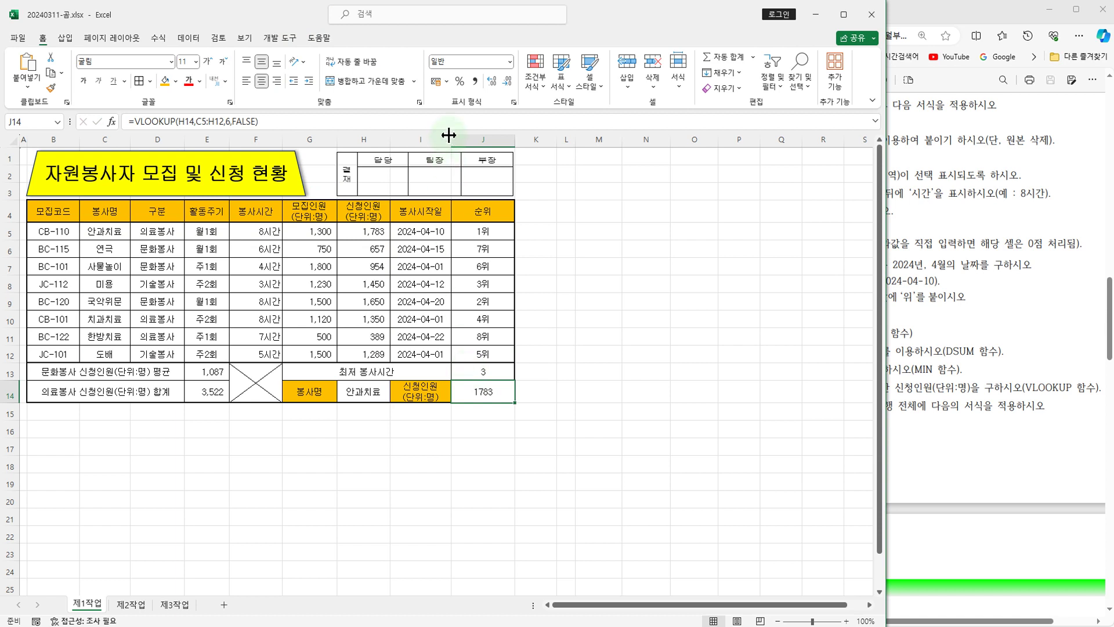
left_click(476, 83)
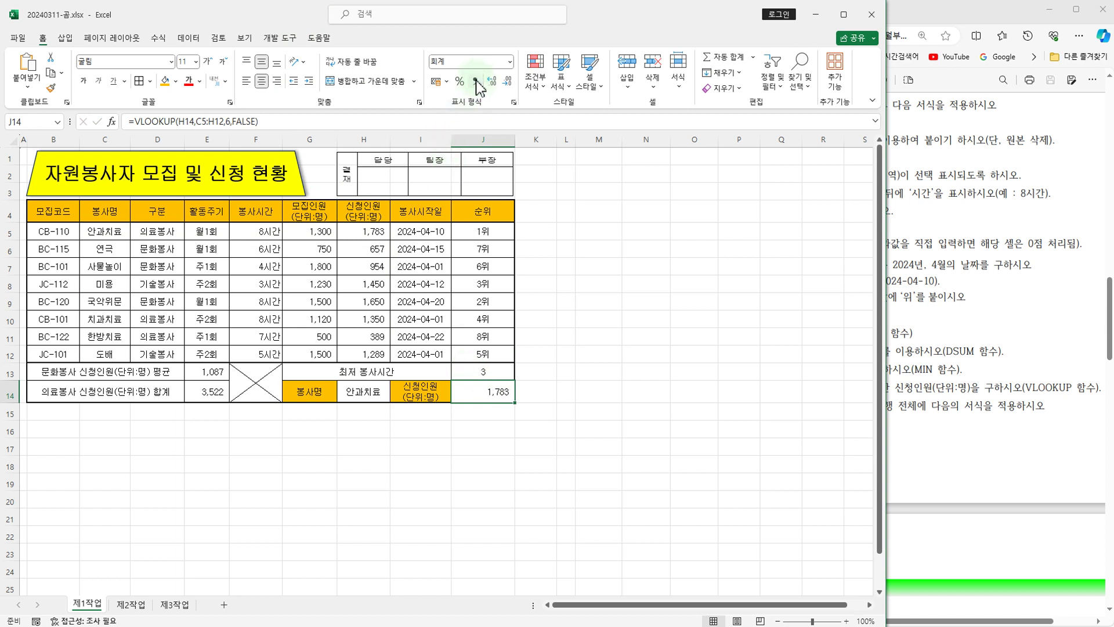
Test the lookup by choosing 사물놀이 and then 한방치료 as the 봉사명 in H14.
left_click(372, 390)
left_click(395, 397)
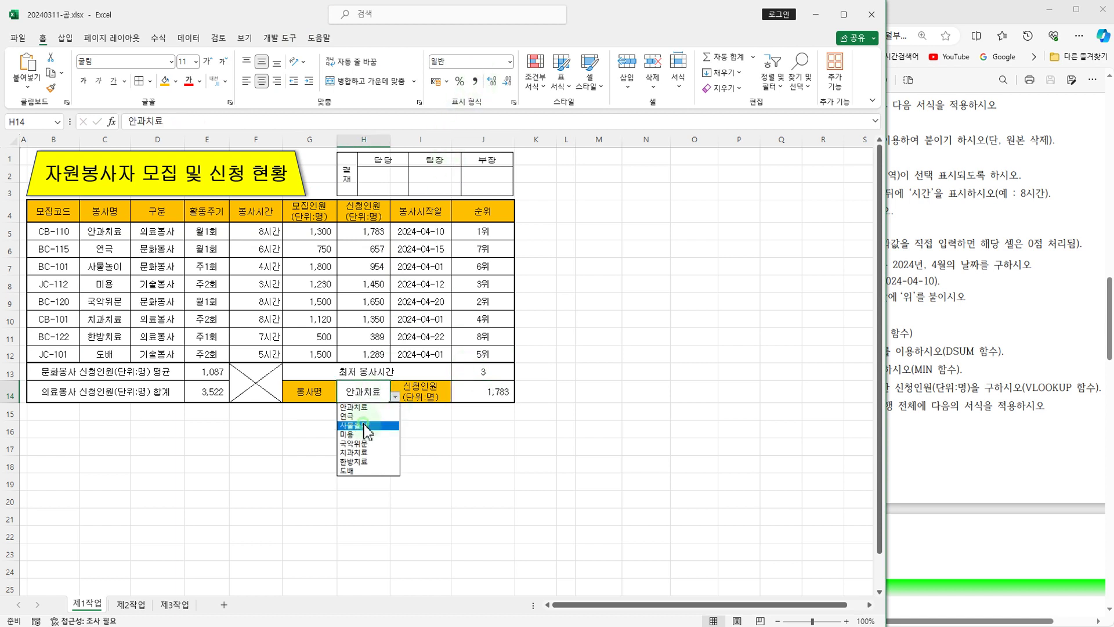
left_click(364, 425)
left_click(395, 397)
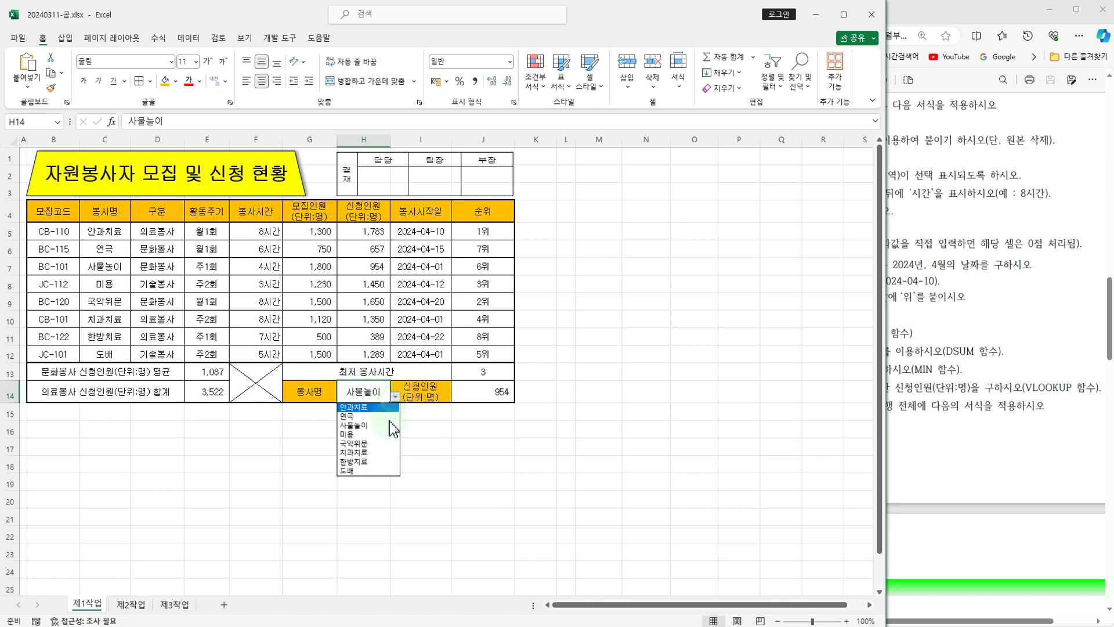
left_click(363, 464)
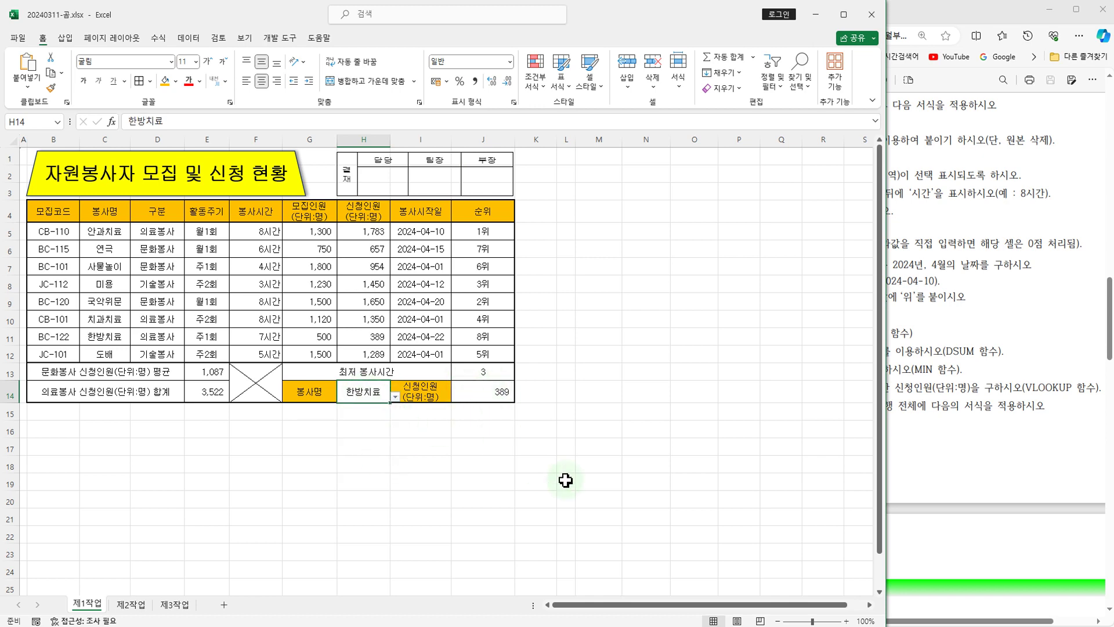
Read task (7) in the exam PDF and check which 봉사시간 values meet the conditional formatting criterion and what font is required.
left_click(967, 380)
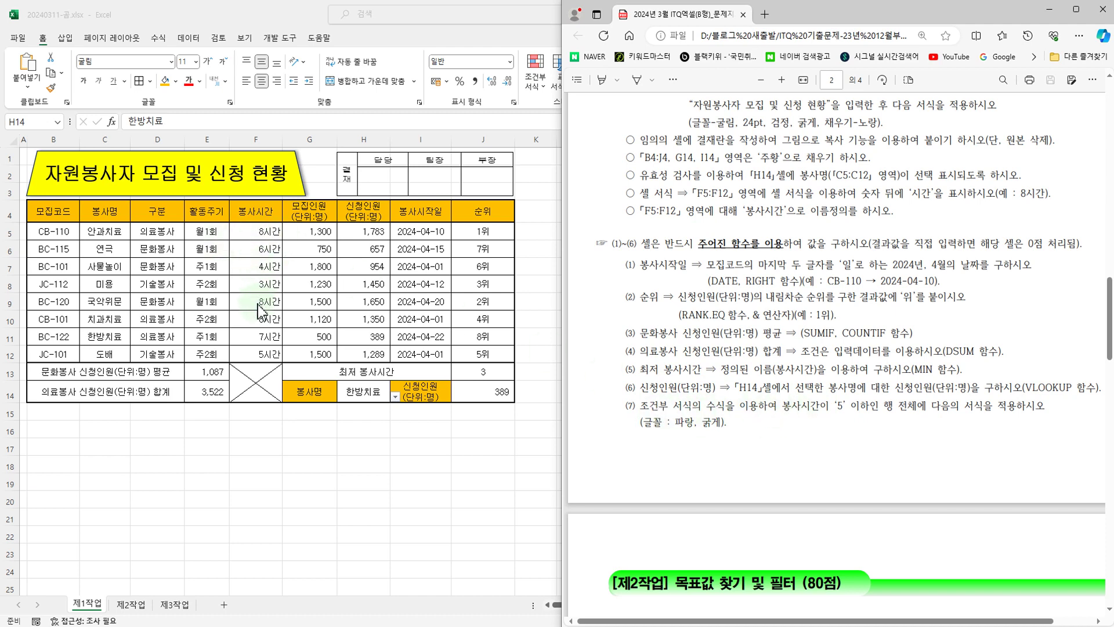
left_click(270, 270)
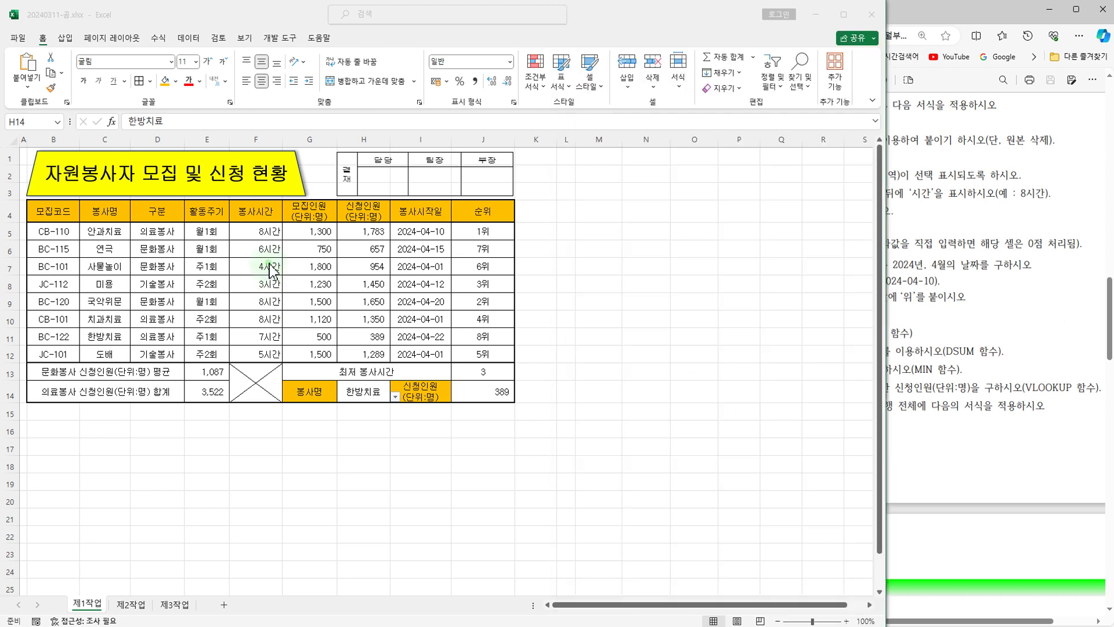
left_click(270, 286)
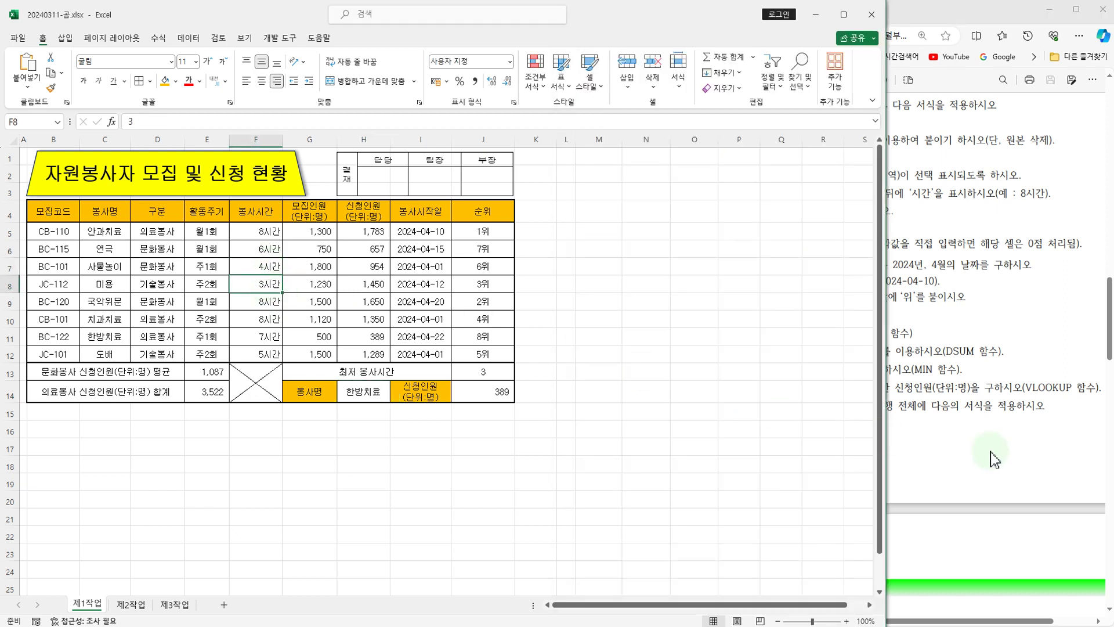
left_click(263, 358)
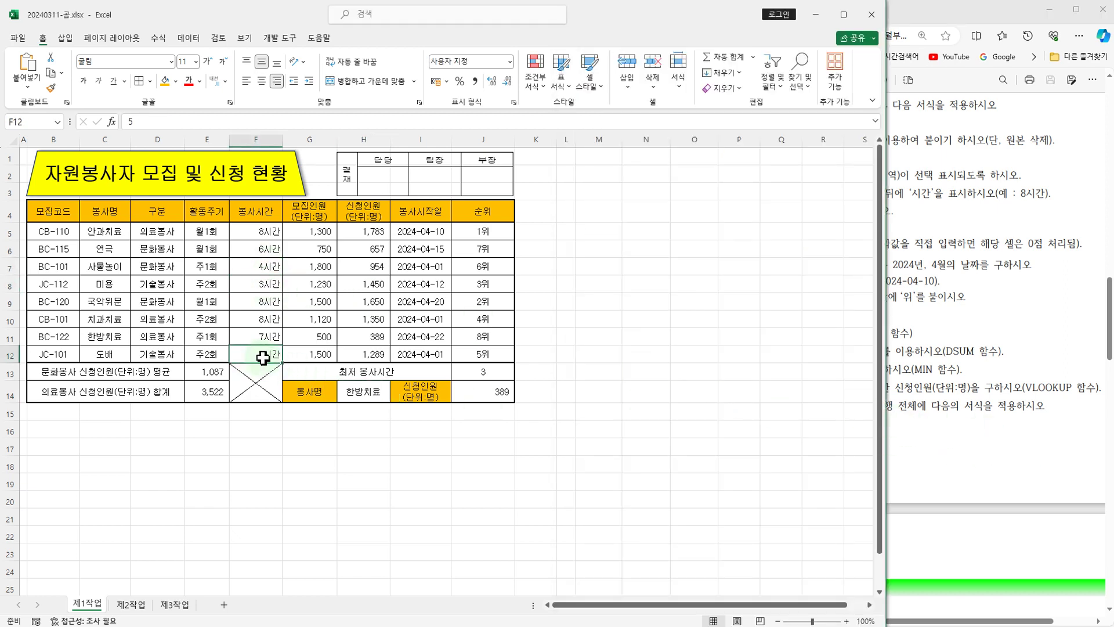
left_click(963, 406)
left_click_drag(782, 406, 1047, 406)
left_click(676, 425)
left_click_drag(676, 424, 728, 424)
left_click(798, 428)
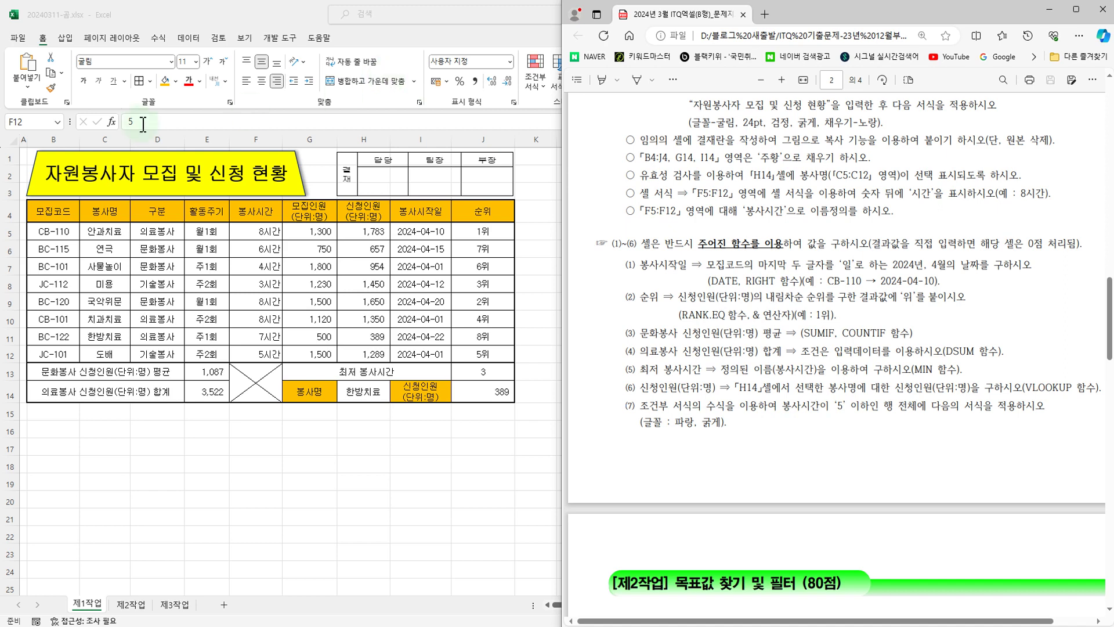
Start a new conditional formatting rule for data range B5:J12 that uses a formula to determine which cells to format.
left_click(48, 232)
left_click_drag(51, 232, 483, 356)
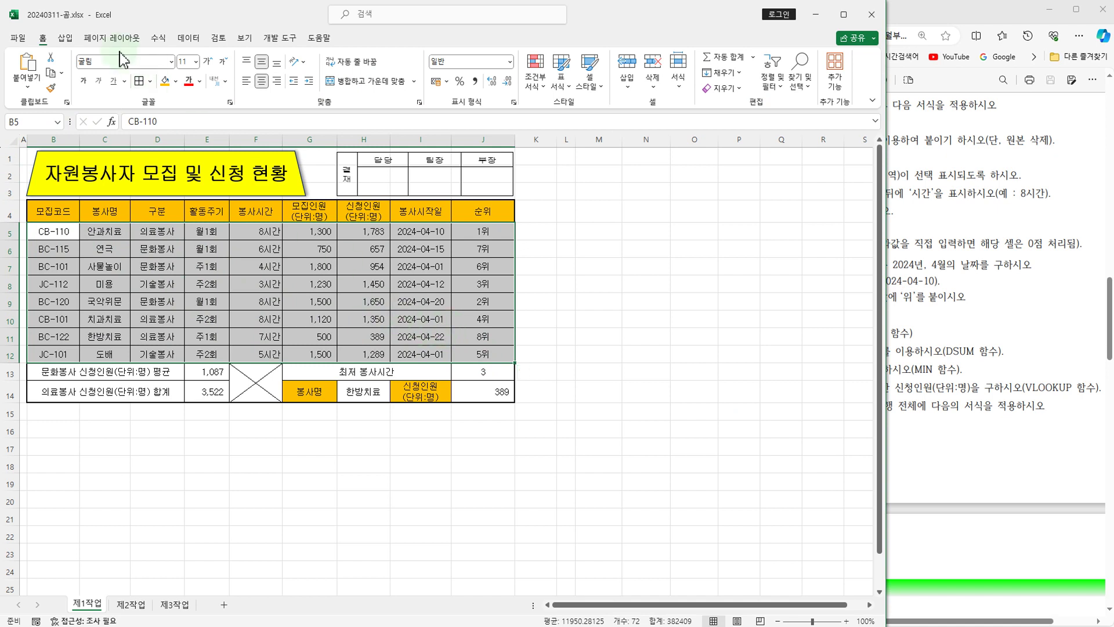
left_click(534, 81)
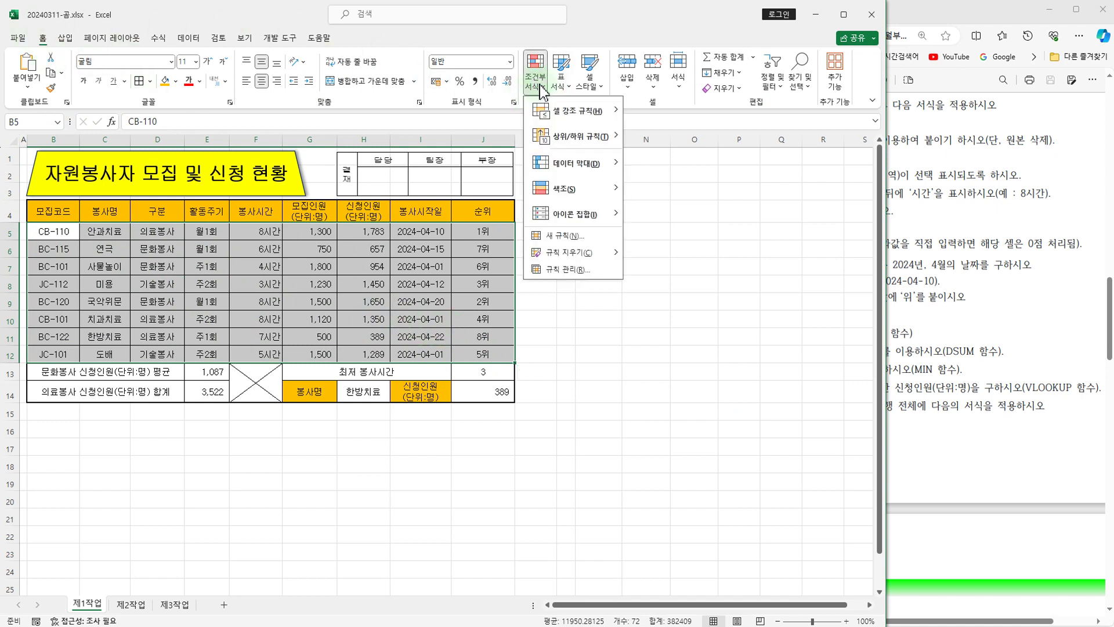
left_click(561, 235)
left_click(476, 303)
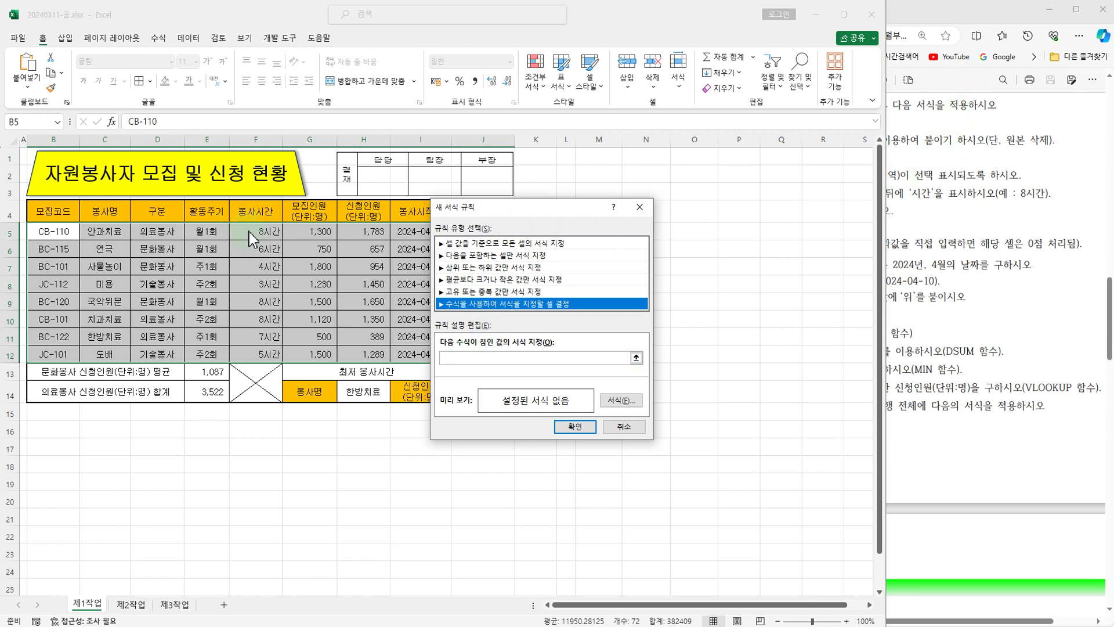
Set the rule formula to =$F5<=5, keeping only column F absolute so that each row's 봉사시간 is tested.
left_click(450, 357)
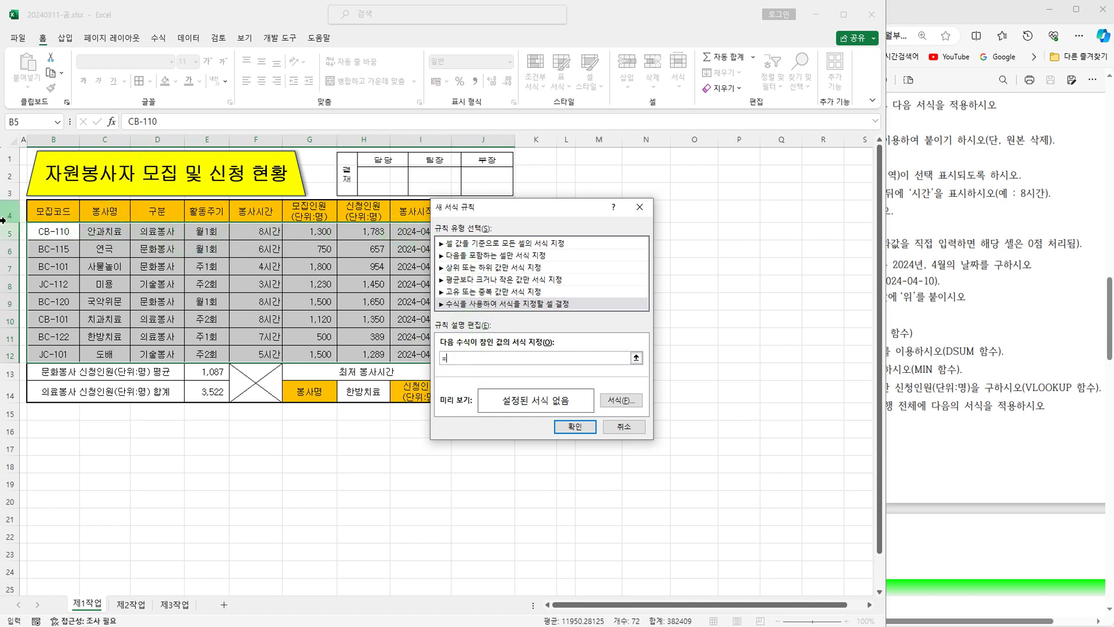
left_click(268, 232)
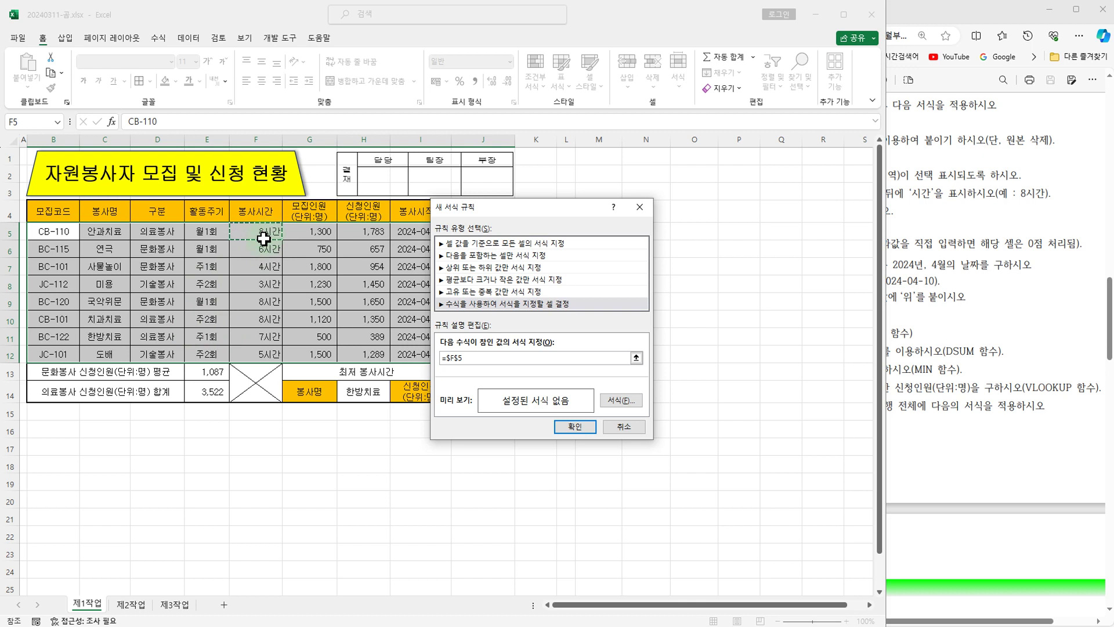
type("<=5")
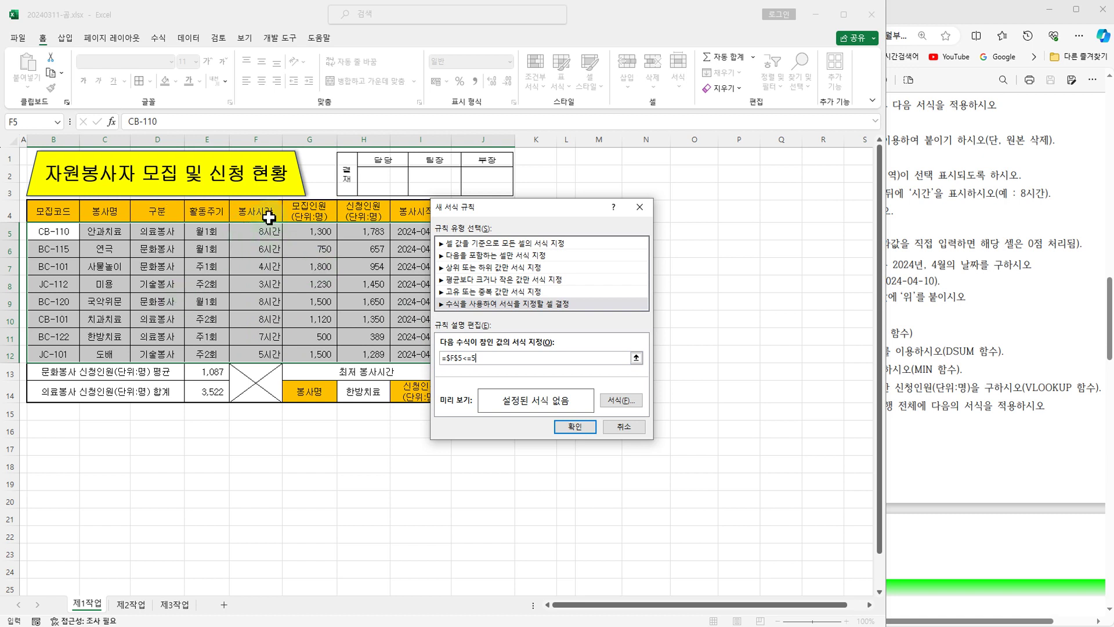
left_click(459, 358)
key("BackSpace")
Set the rule's font to bold (굵게) and standard blue, apply the rule, and return to the exam PDF.
left_click(621, 402)
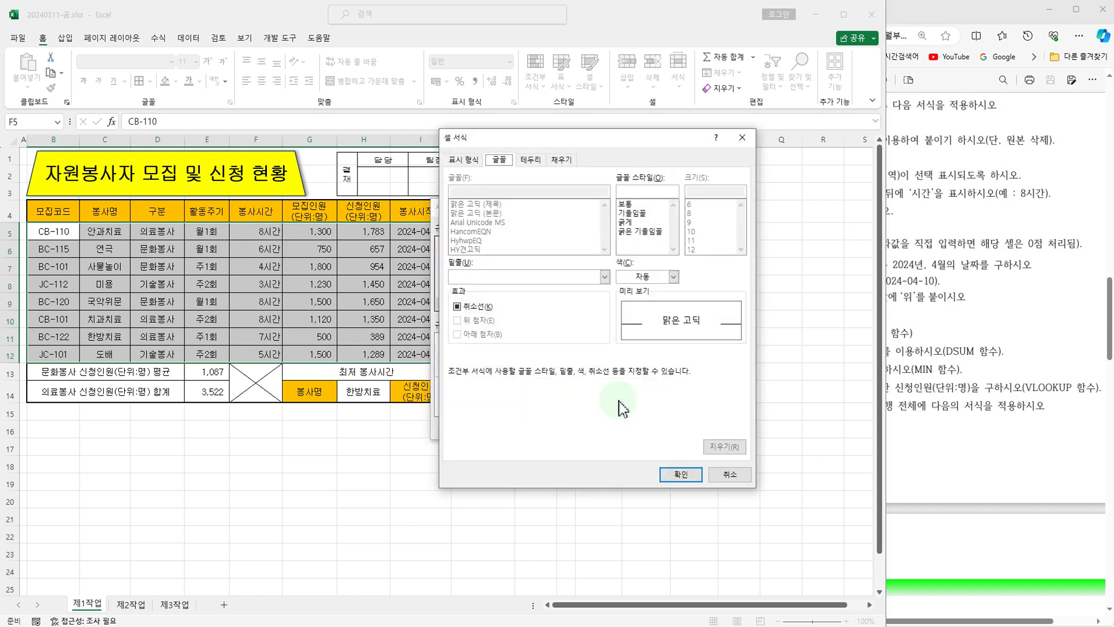
left_click(630, 222)
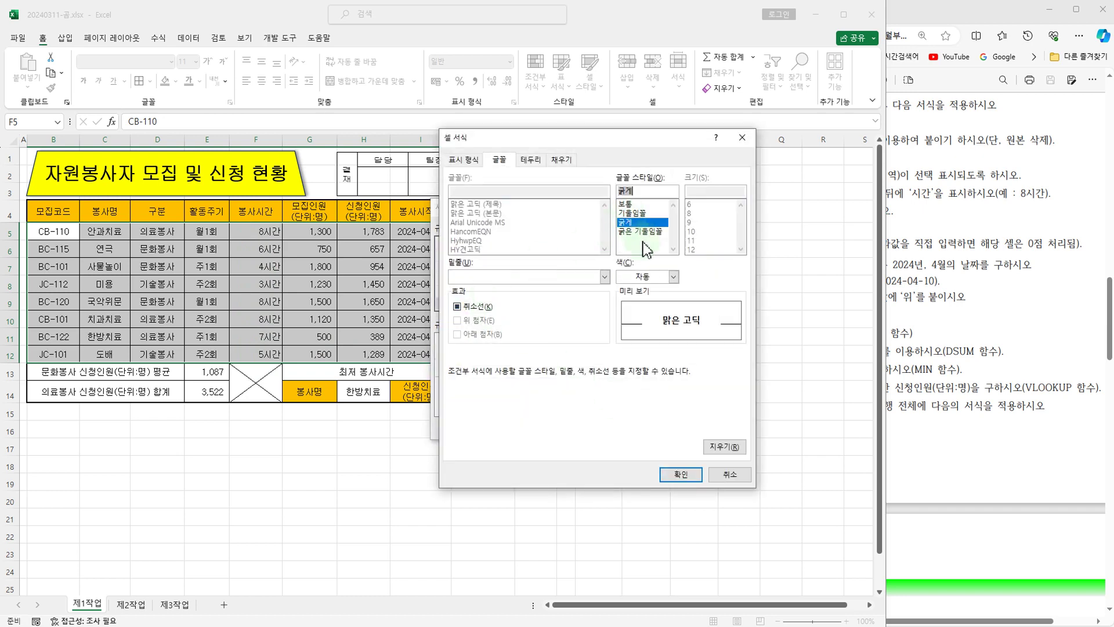
left_click(673, 276)
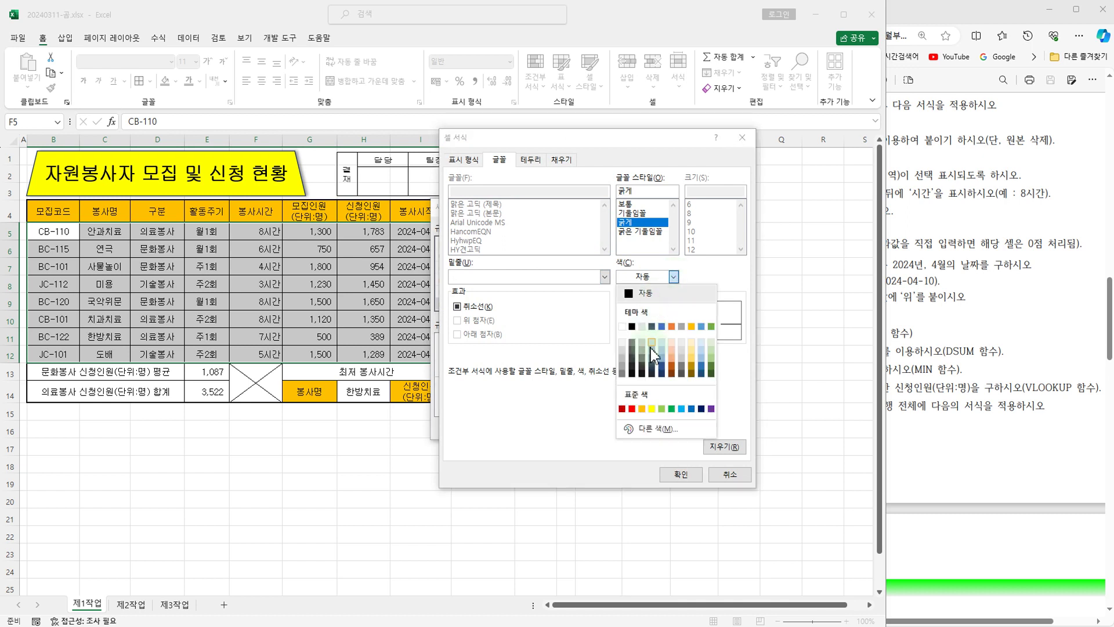
left_click(692, 409)
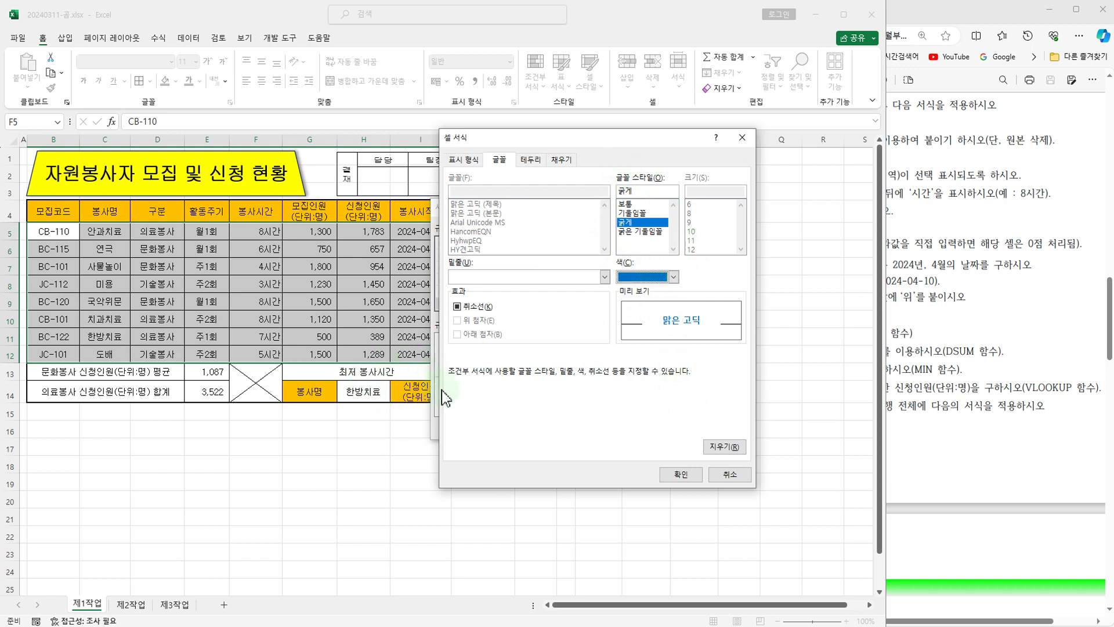
left_click(683, 476)
left_click(574, 427)
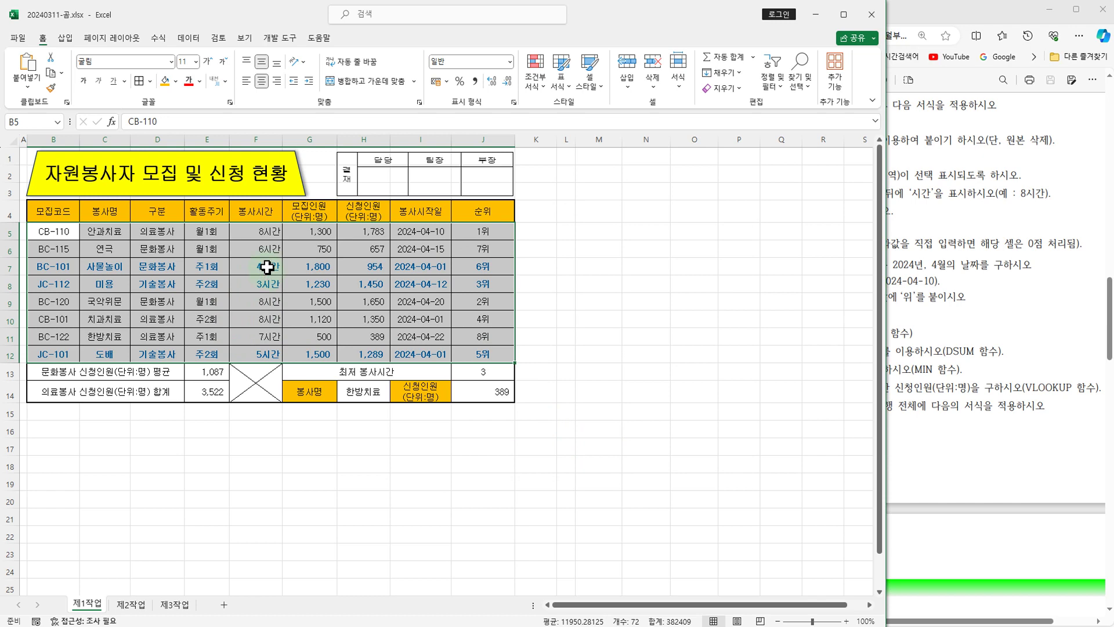
left_click(955, 458)
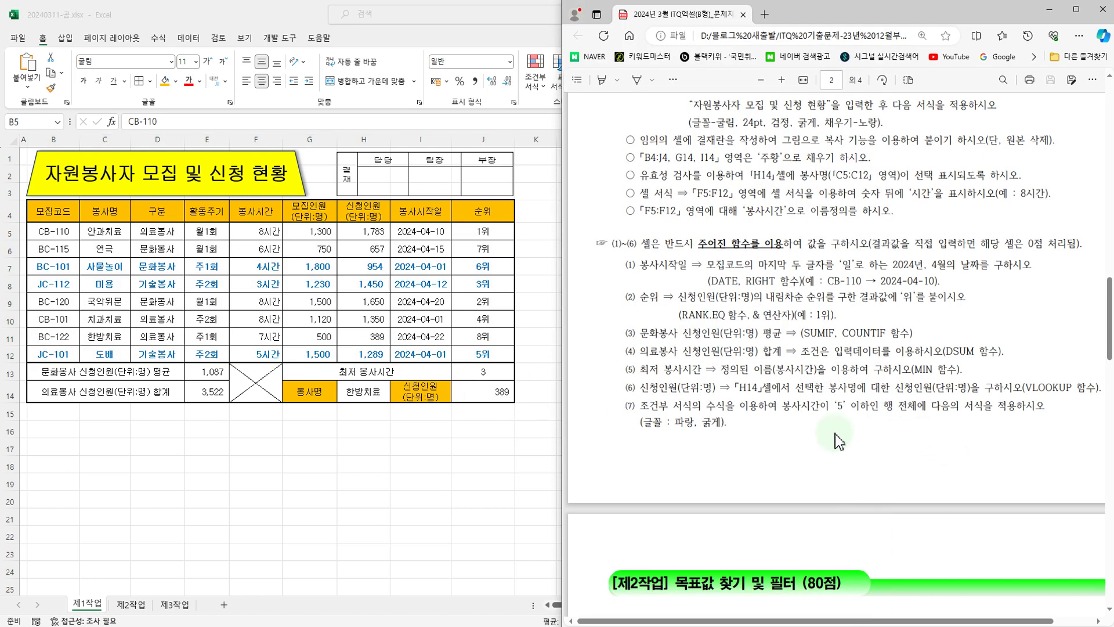